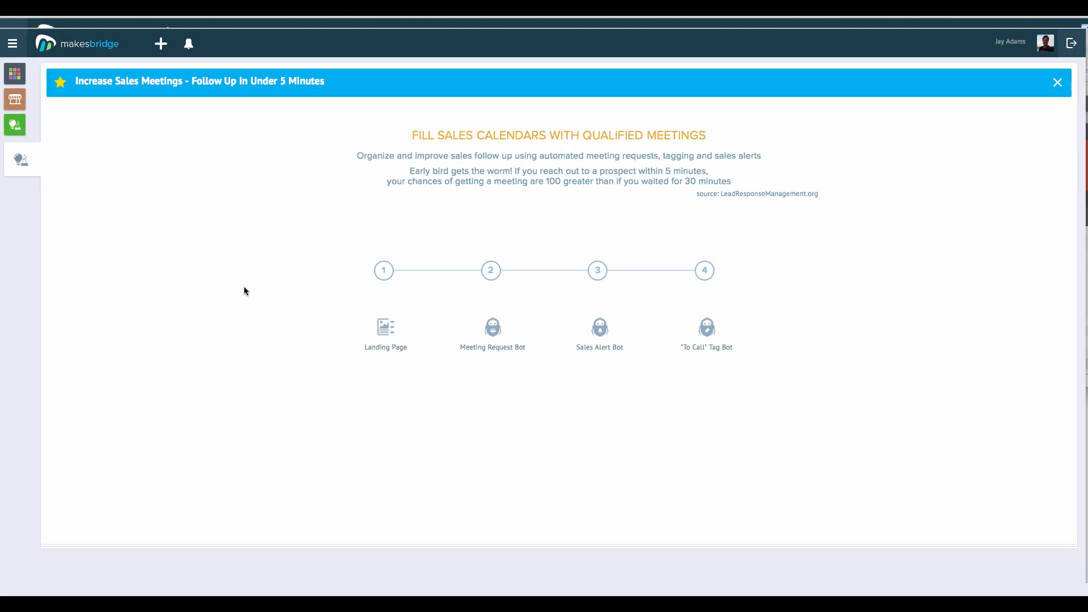
mouse_move(376, 330)
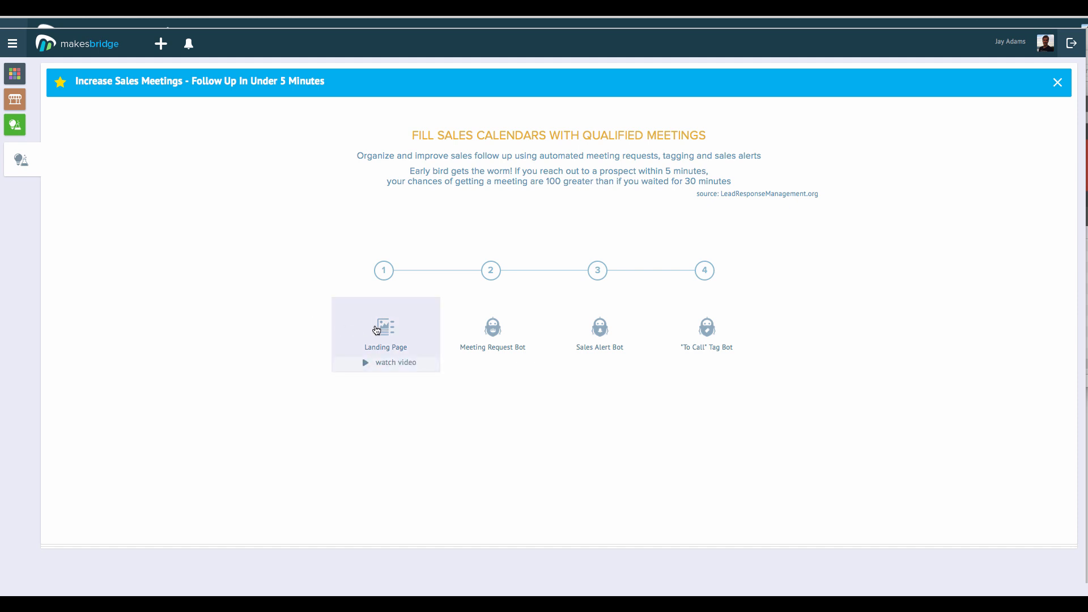
mouse_move(477, 336)
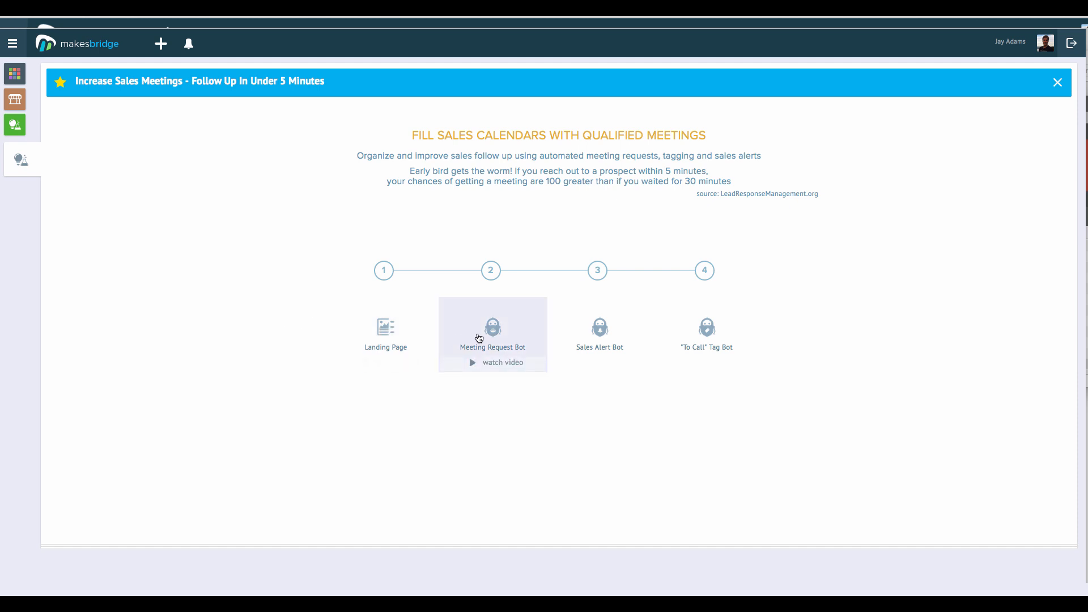
mouse_move(589, 342)
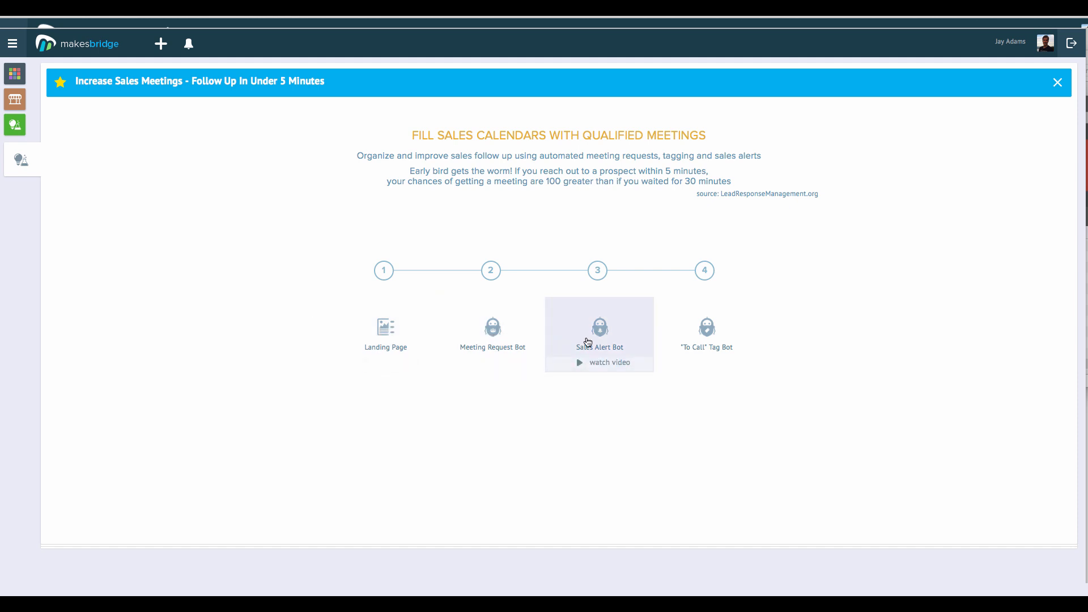
mouse_move(707, 347)
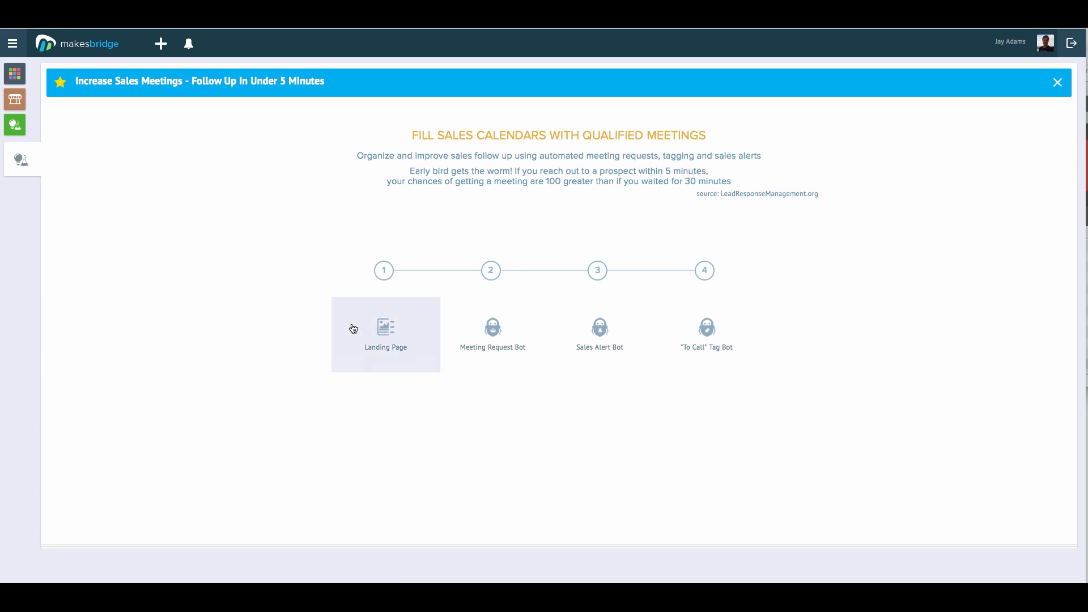
mouse_move(377, 330)
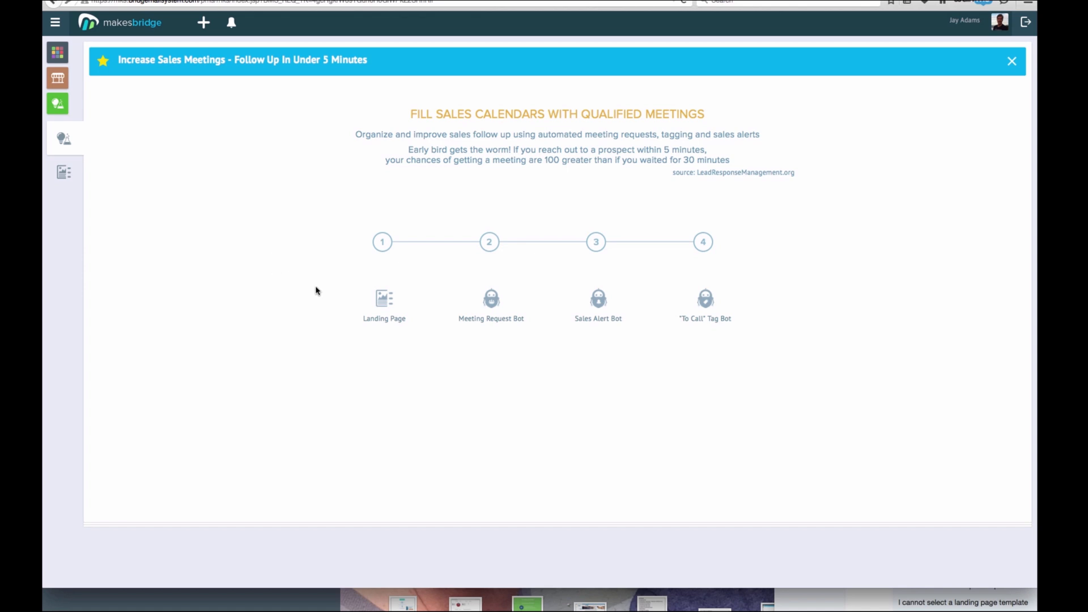
Create a landing page named 'Sales Inquiry' on the default e-book signup template
left_click(392, 302)
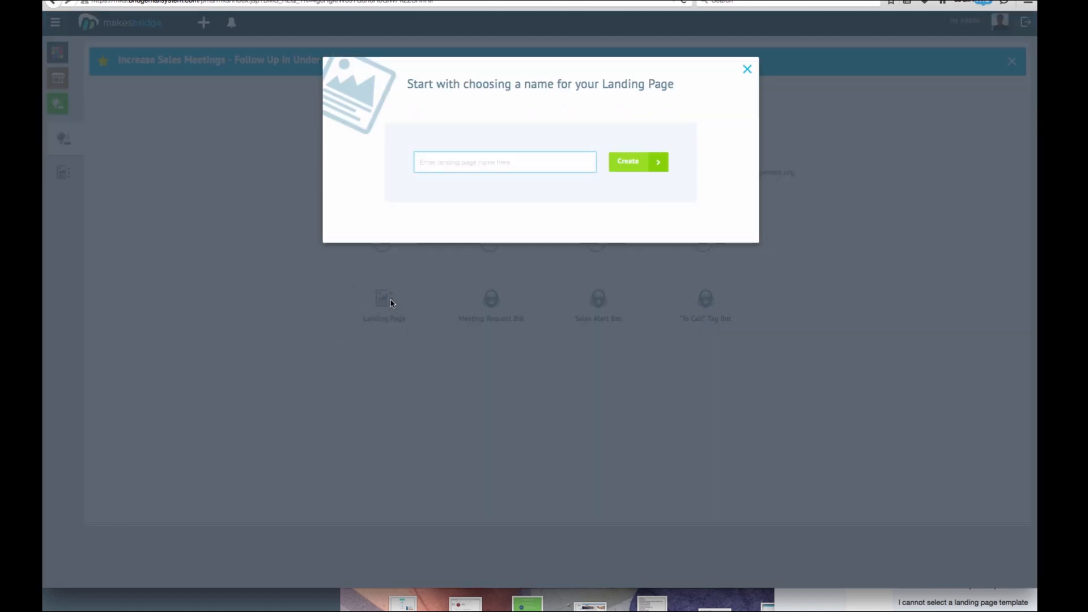
type("sales Inquiry")
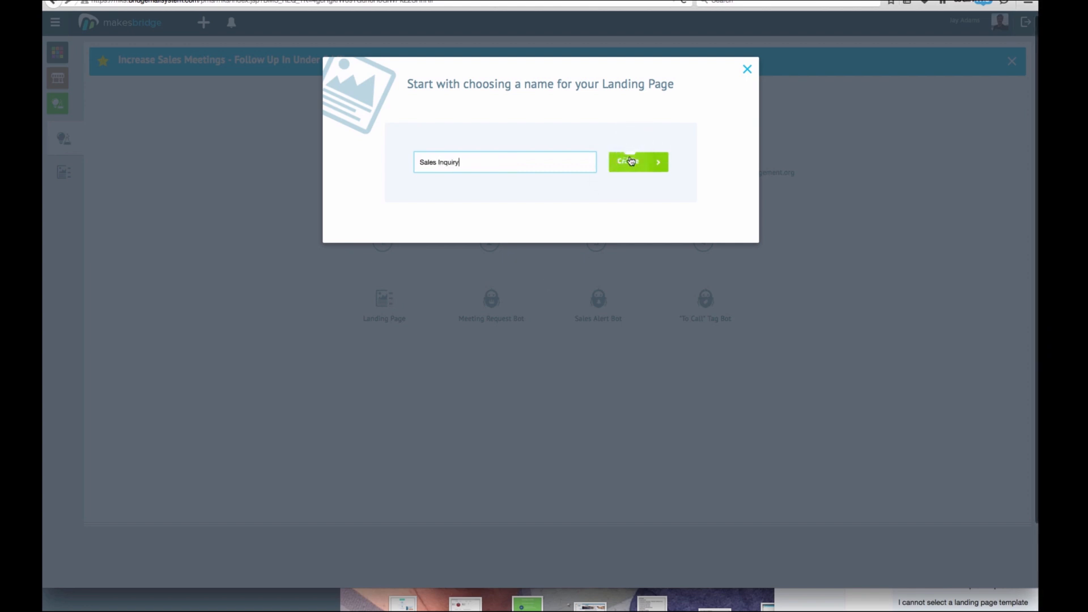
left_click(629, 162)
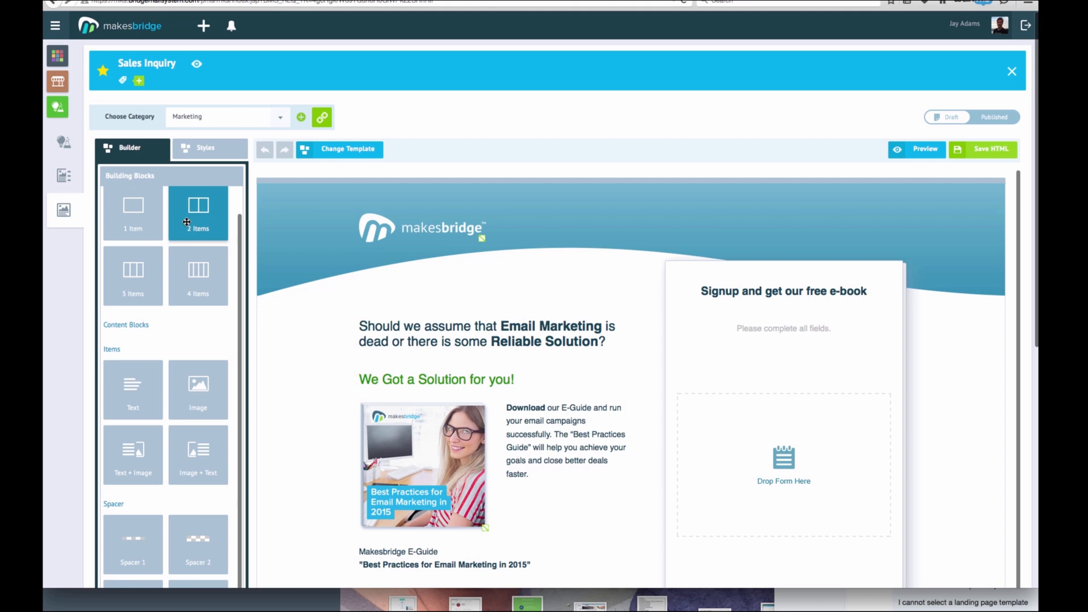
scroll(187, 221, "down", 1)
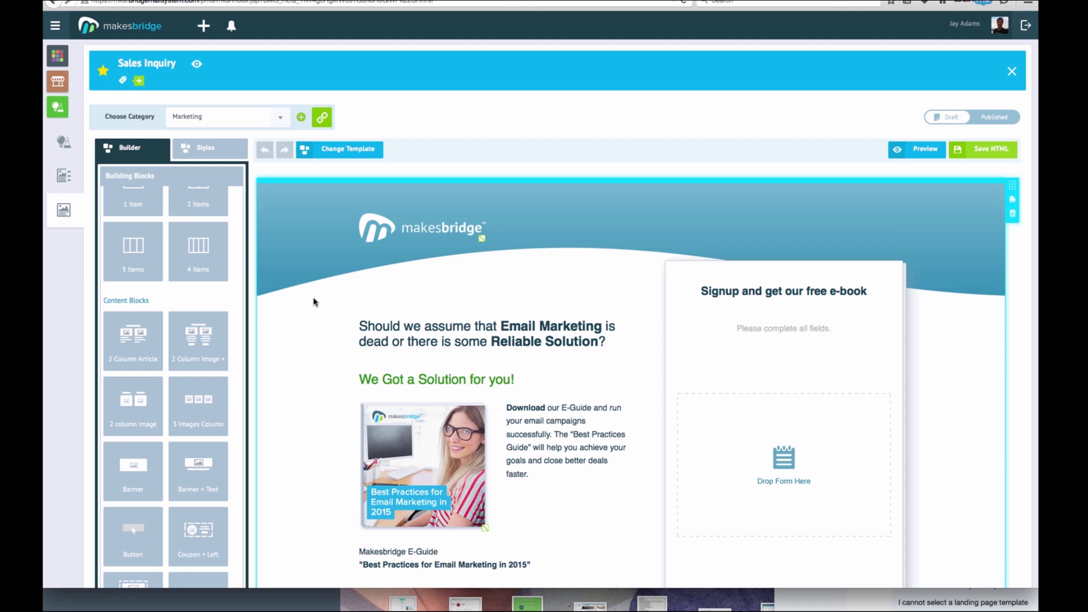
Replace the makesbridge header logo with the heart Screen Shot image from the Image Library
left_click_drag(403, 327, 482, 327)
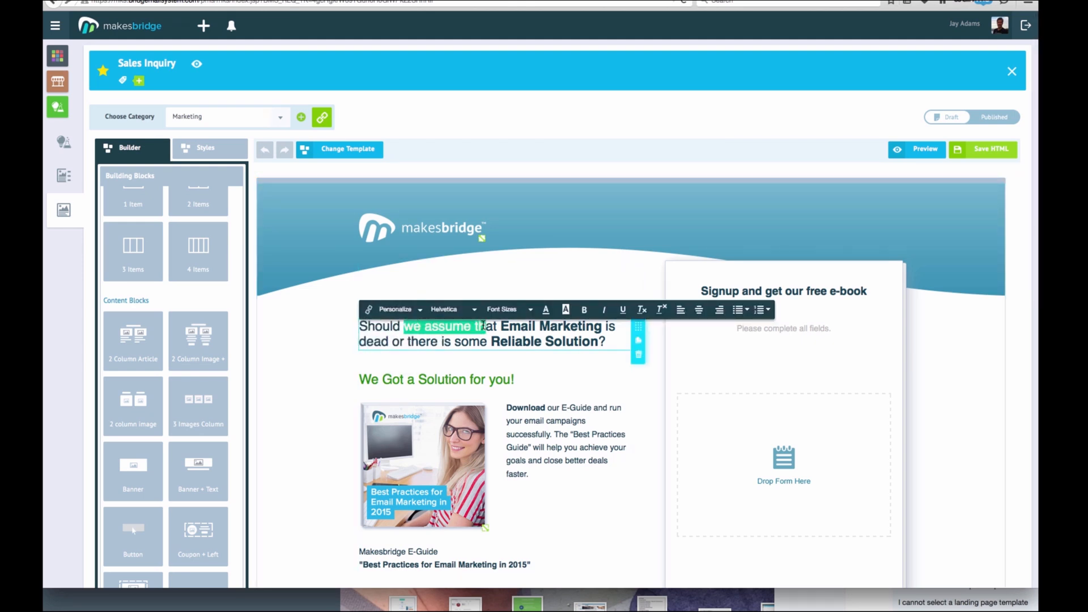
left_click(319, 350)
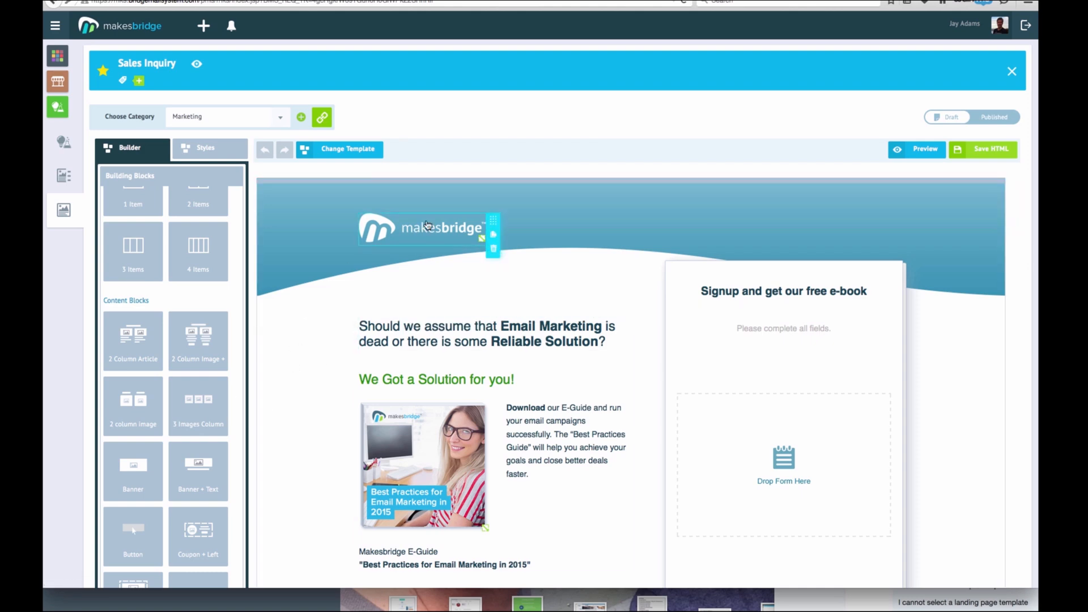
scroll(207, 521, "down", 10)
scroll(209, 525, "down", 7)
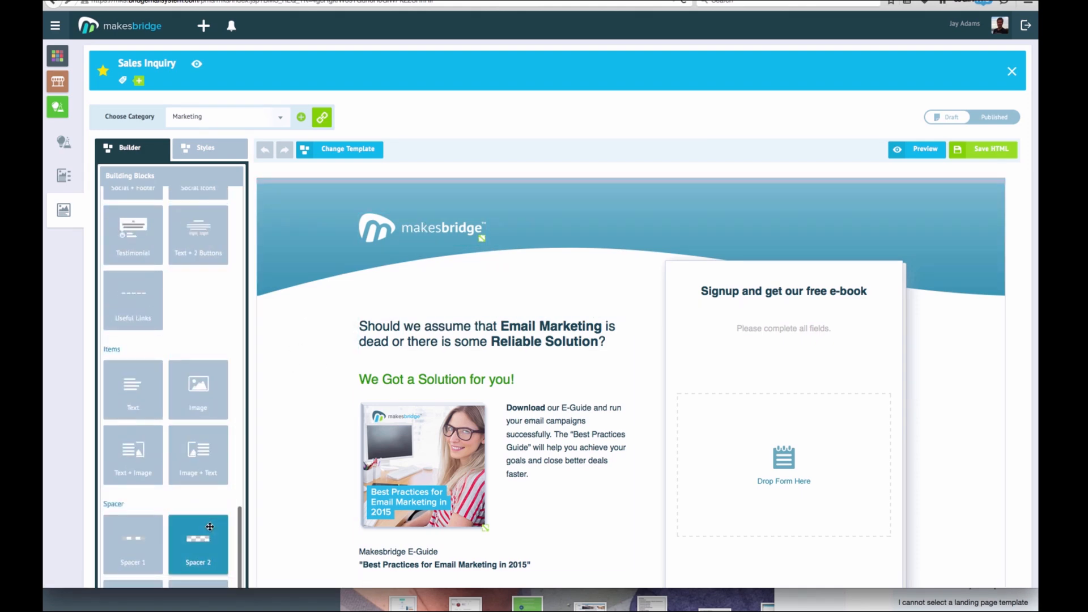
scroll(208, 522, "down", 5)
left_click(200, 572)
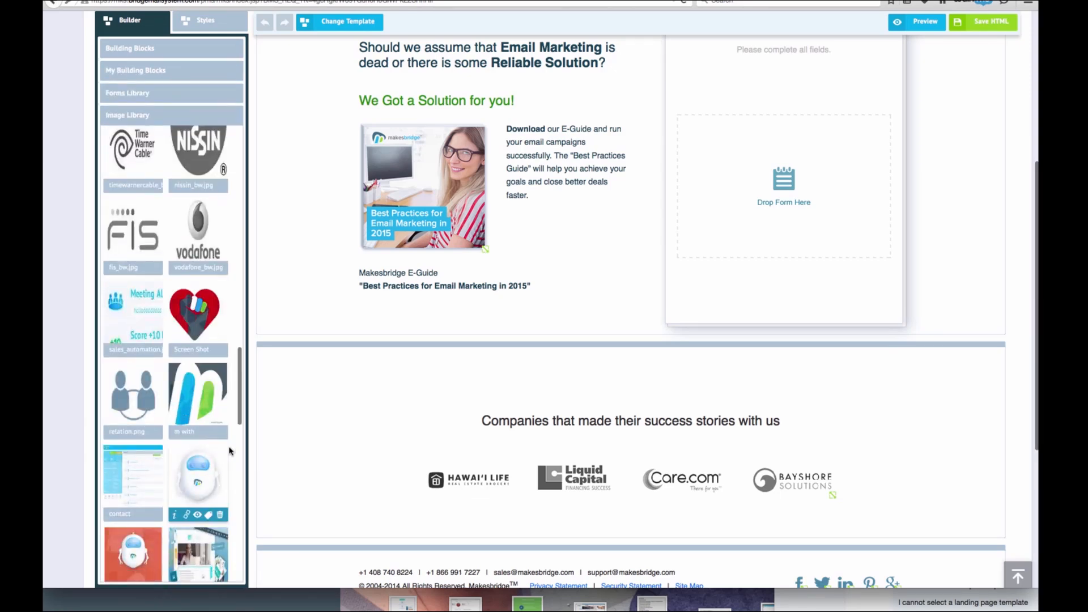
scroll(291, 437, "up", 5)
left_click_drag(198, 451, 423, 227)
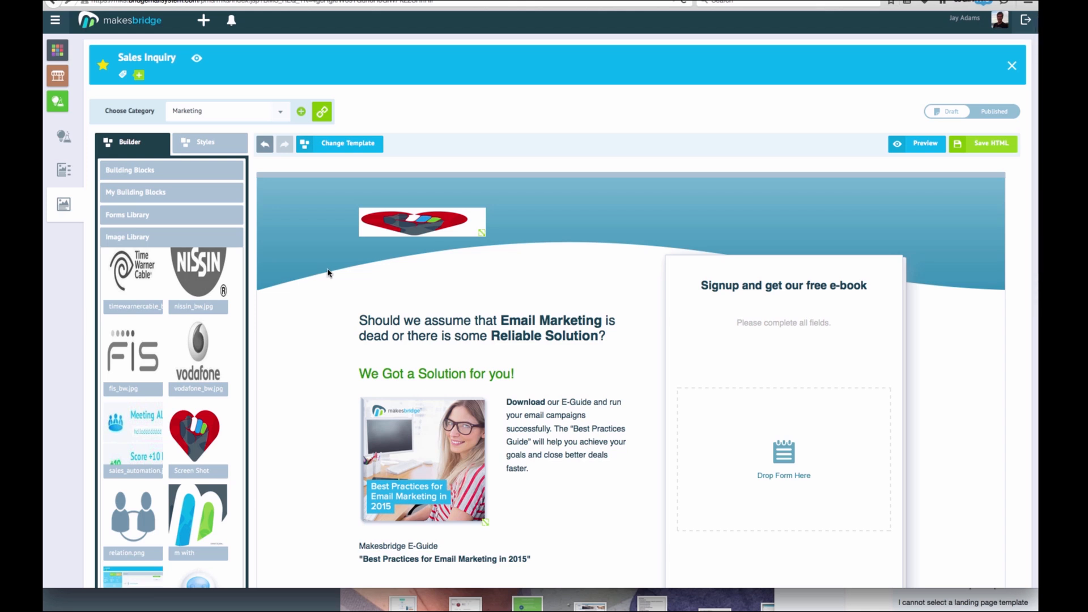
Switch the landing page to a new photo-background template
left_click(345, 144)
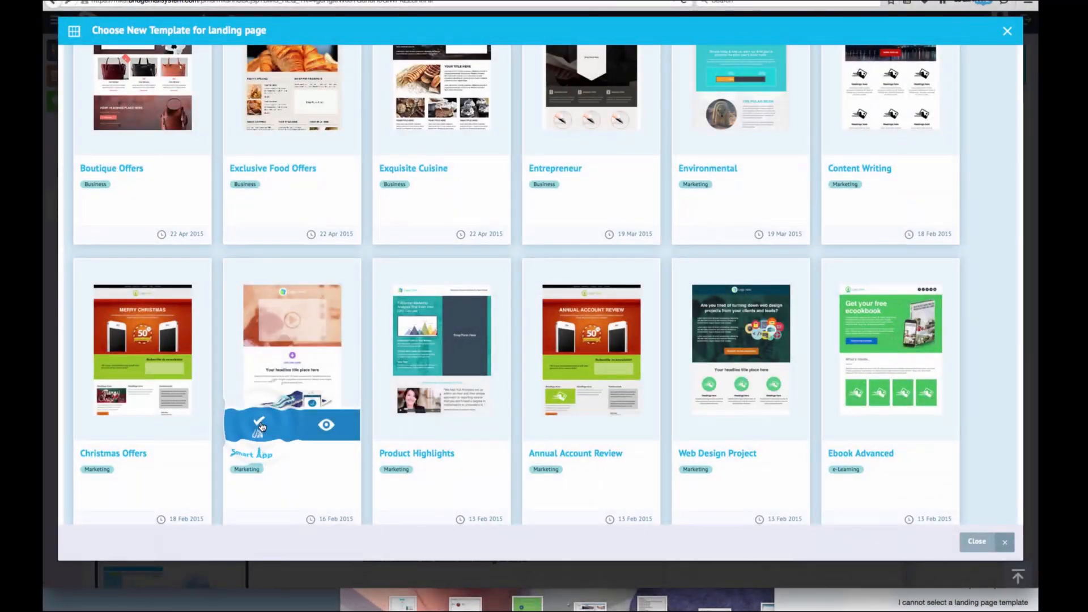
left_click(261, 426)
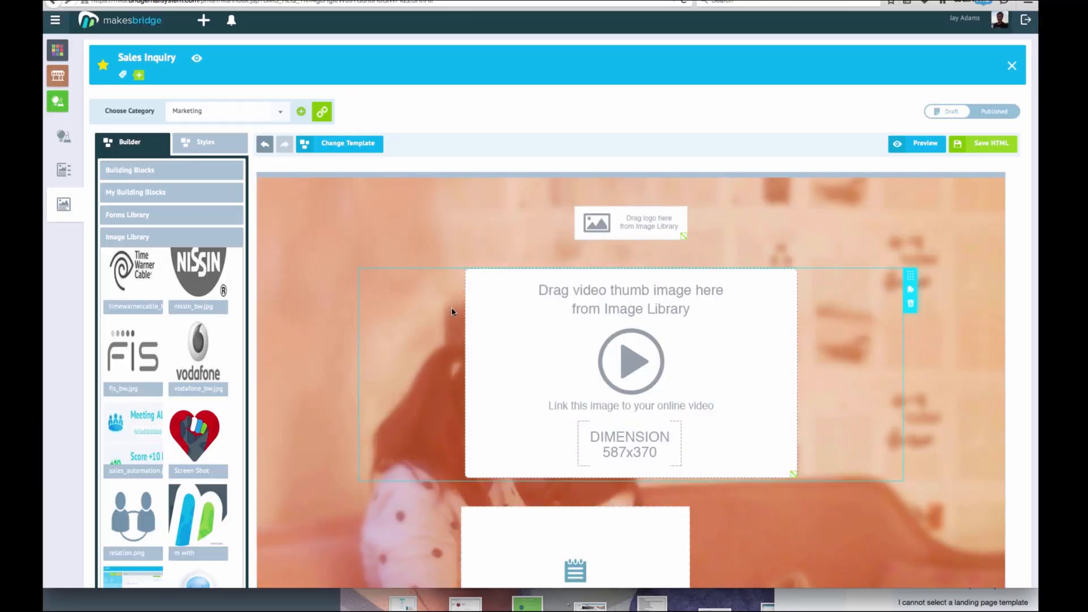
scroll(397, 320, "down", 3)
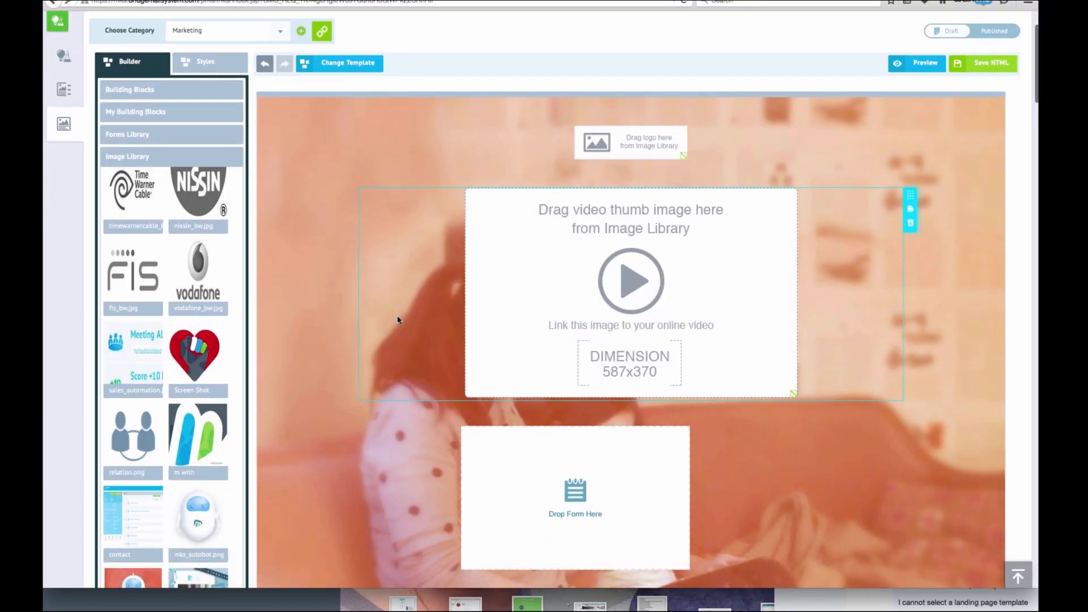
Put the 'm with' logo image into the video thumbnail slot
left_click_drag(189, 438, 615, 295)
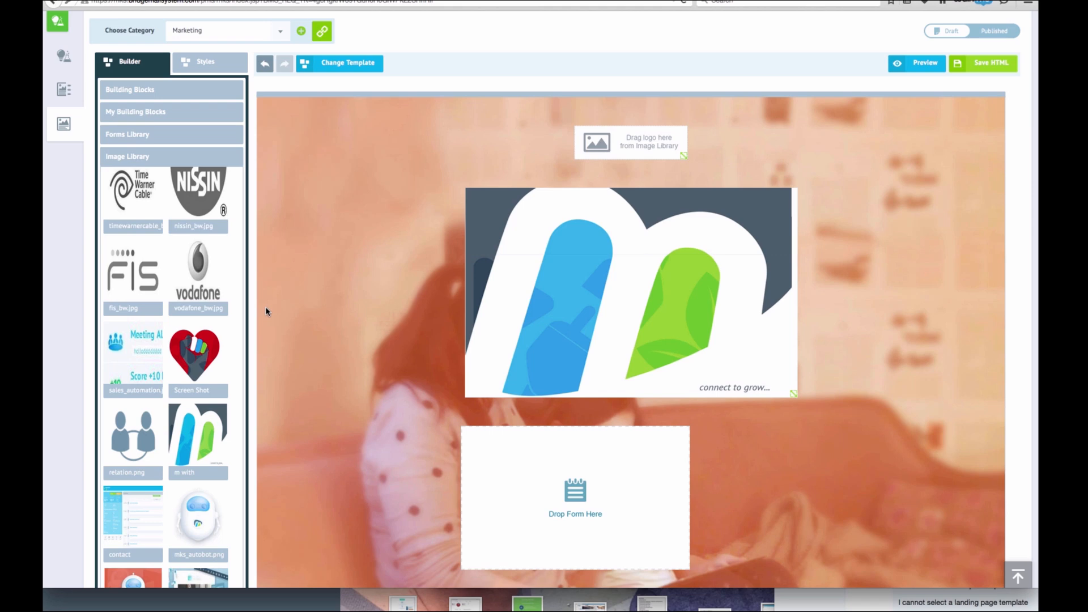
scroll(266, 311, "down", 5)
left_click(178, 95)
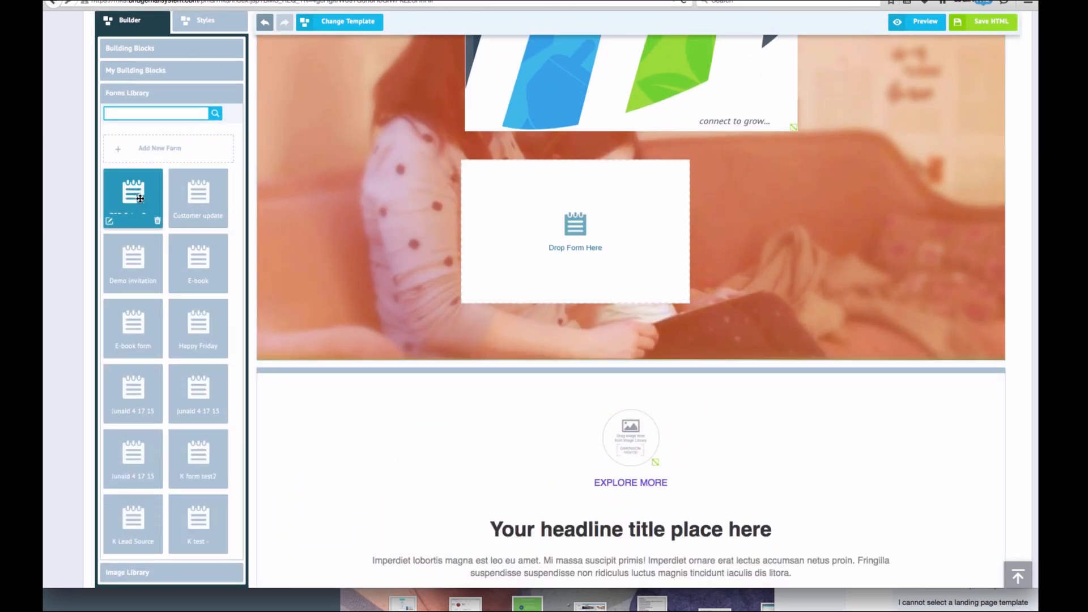
Place the B2B-Sales-Page form on the page, enlarge it to show all fields, and open Form Wizard
left_click_drag(140, 198, 574, 237)
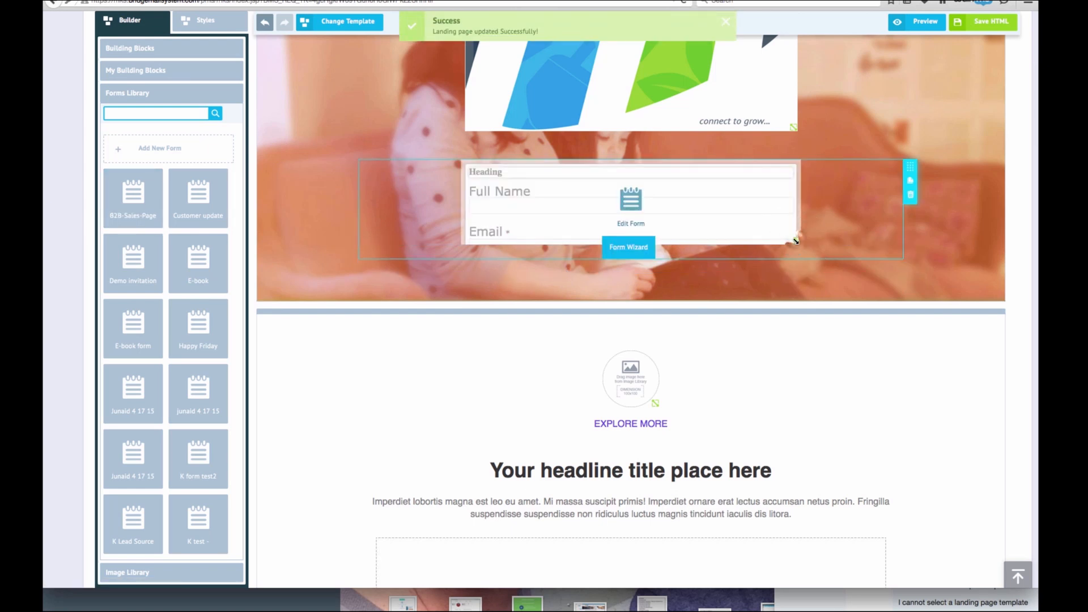
left_click_drag(796, 241, 753, 481)
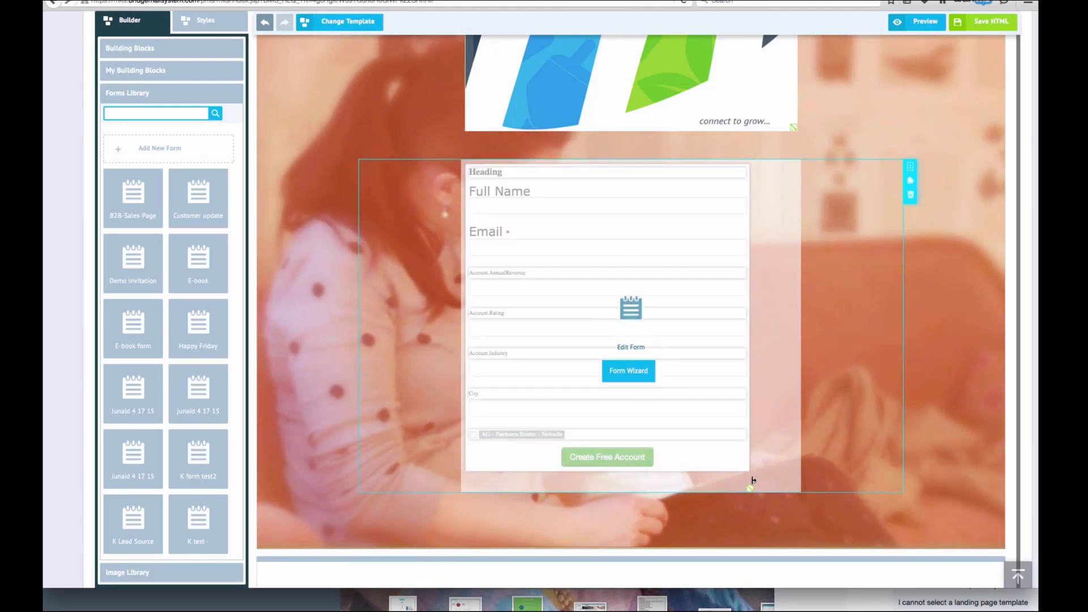
left_click(633, 372)
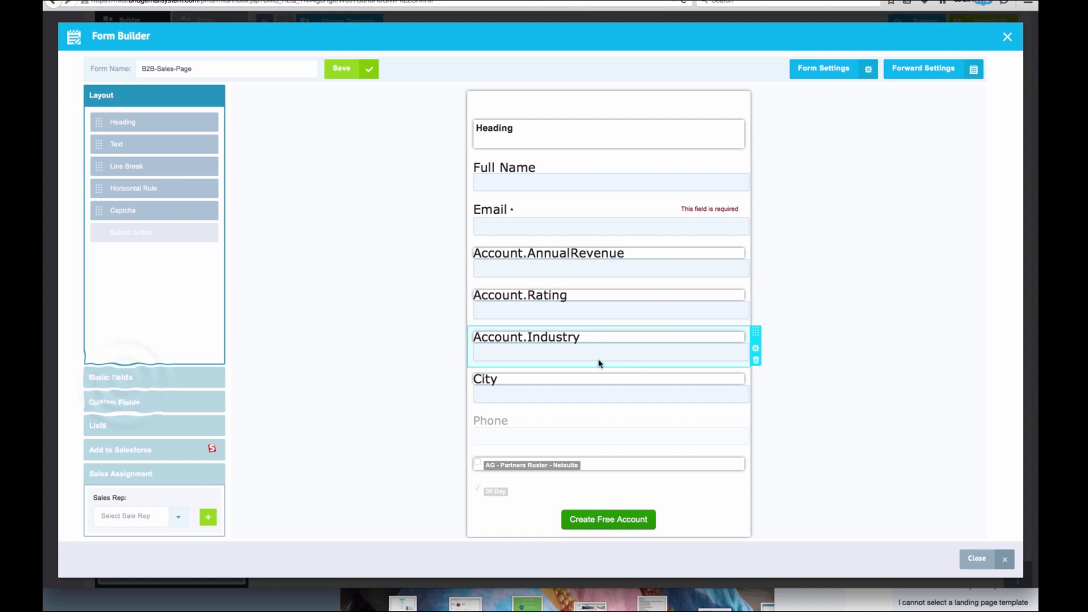
Add the AssistantName custom field to the form between Account.Industry and City
left_click(121, 378)
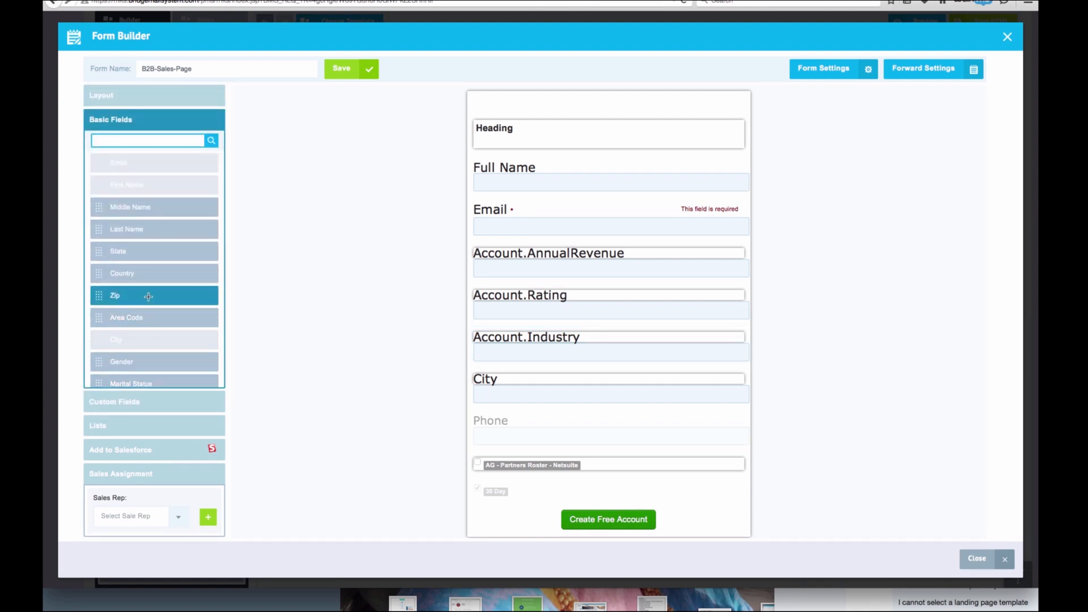
left_click(158, 401)
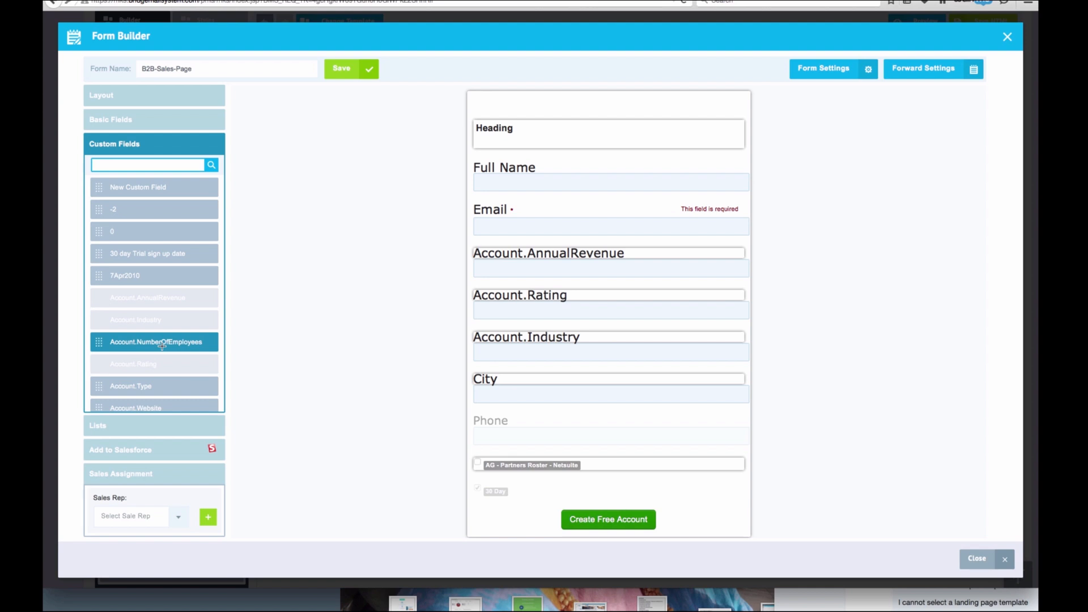
scroll(162, 344, "down", 5)
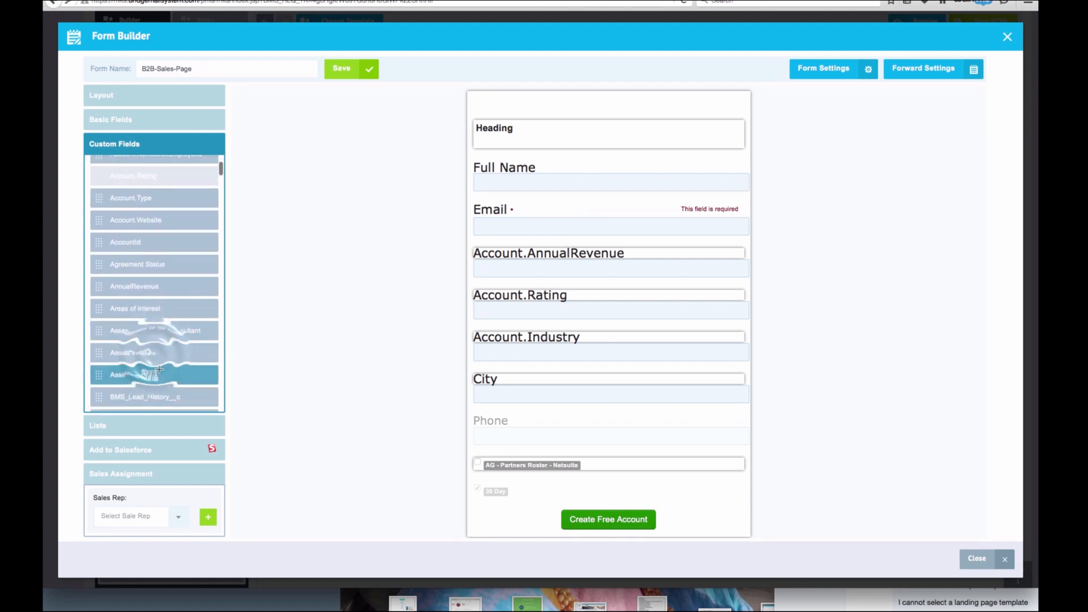
left_click_drag(155, 355, 529, 374)
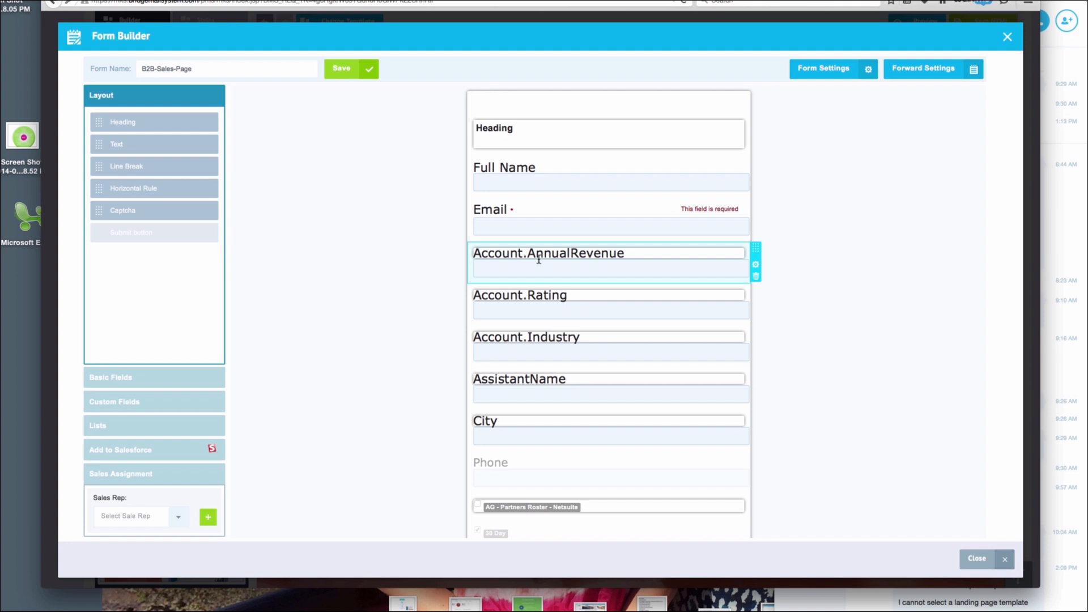
Clear the label text of the Account.AnnualRevenue field
left_click(756, 269)
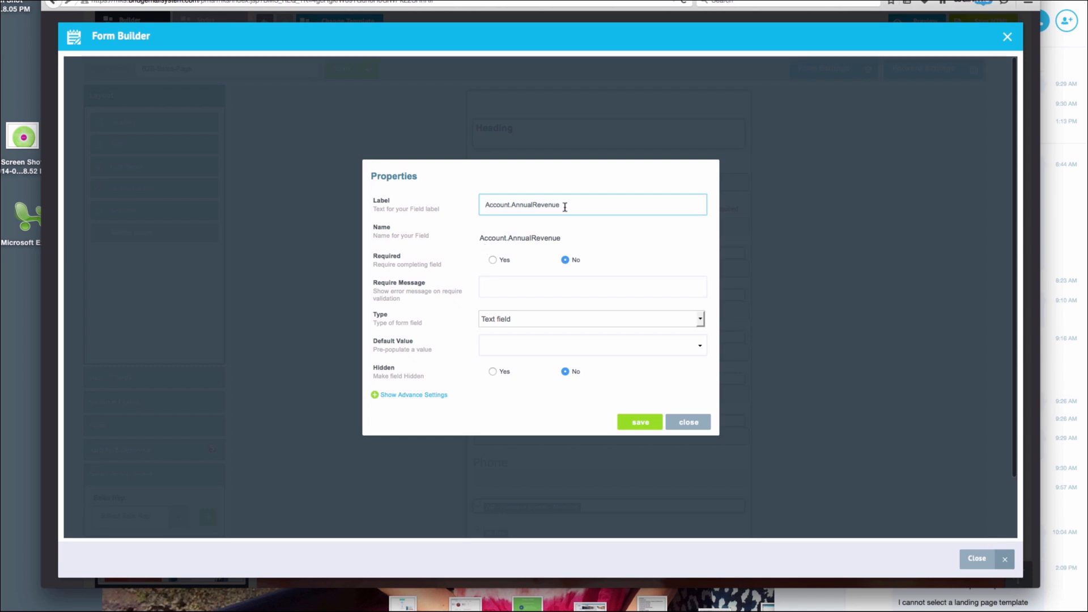
left_click_drag(565, 207, 439, 207)
key("BackSpace")
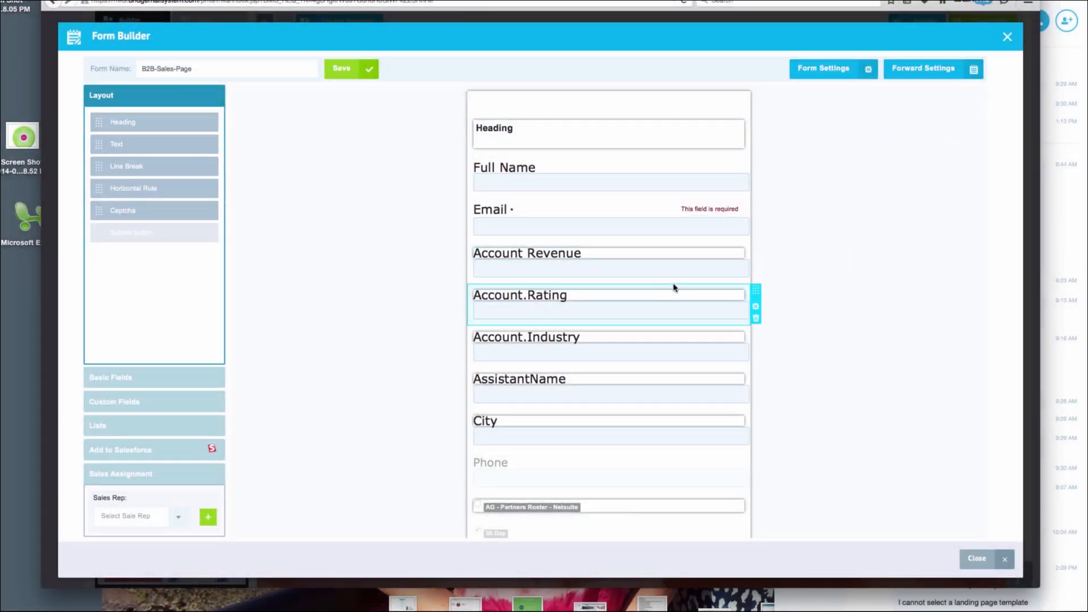
Set the form's default labels to Arial 18px, save, and close the Form Builder
left_click(842, 71)
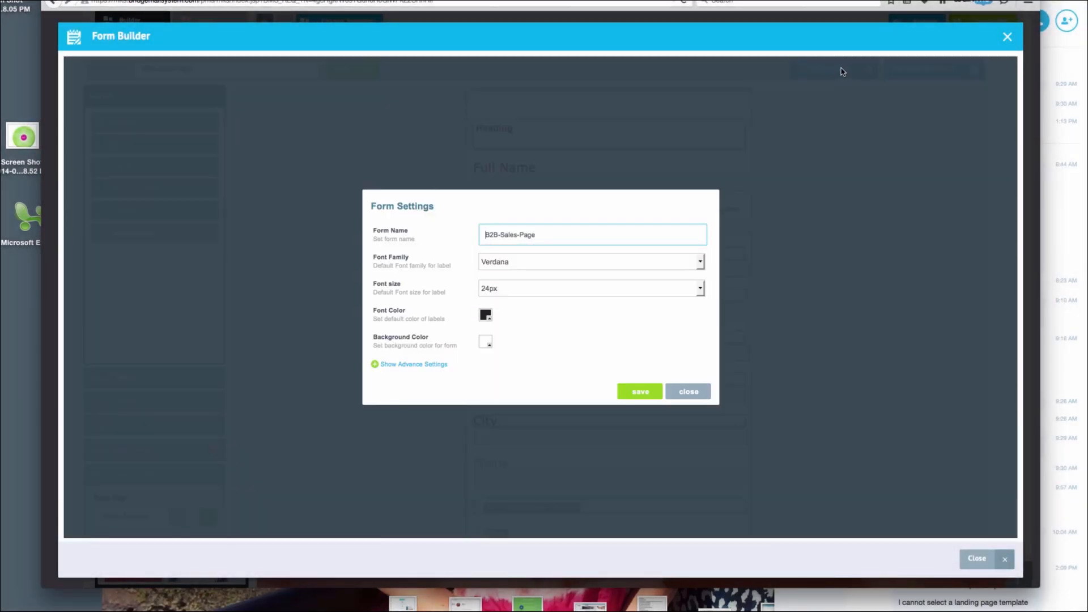
left_click(700, 290)
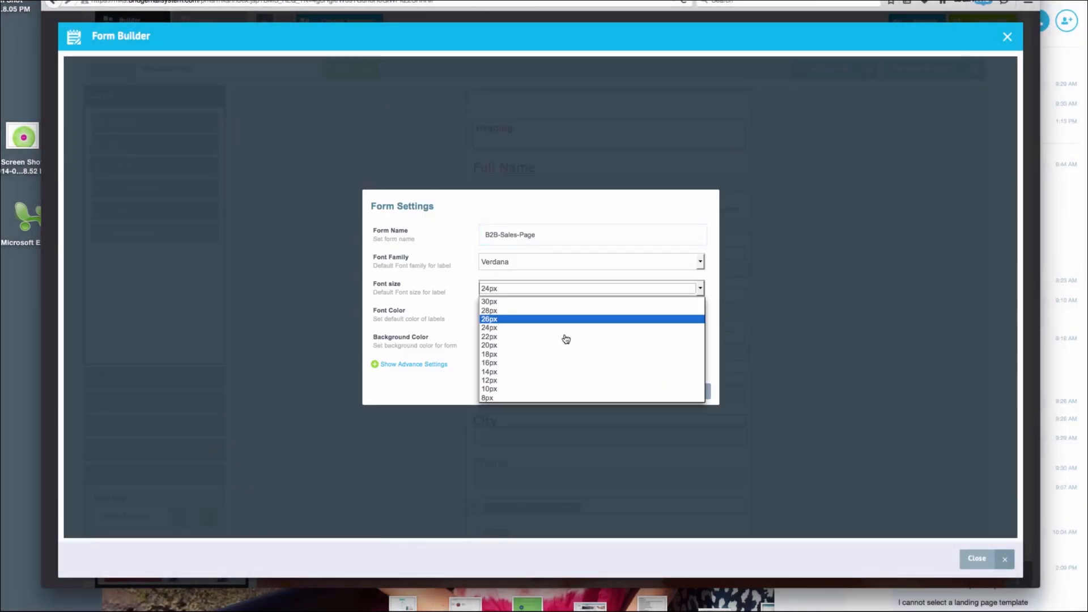
left_click(554, 355)
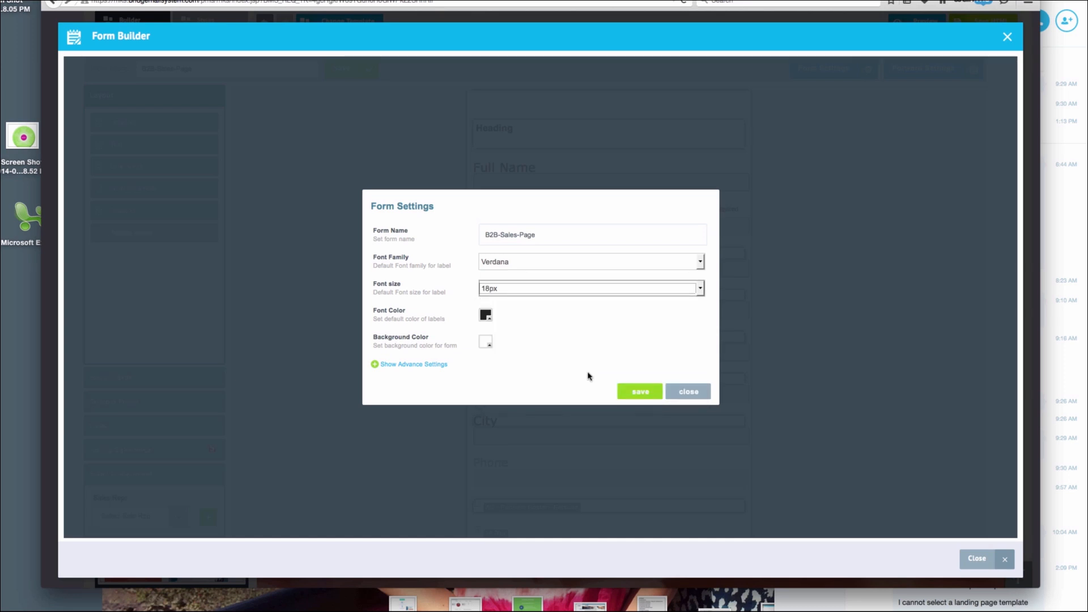
left_click(700, 262)
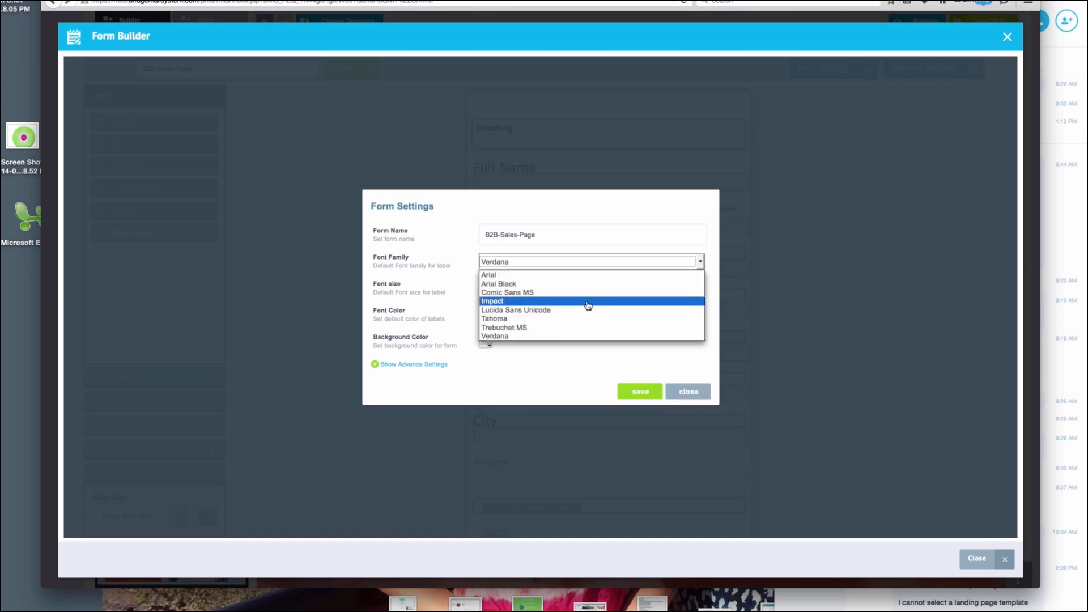
left_click(582, 276)
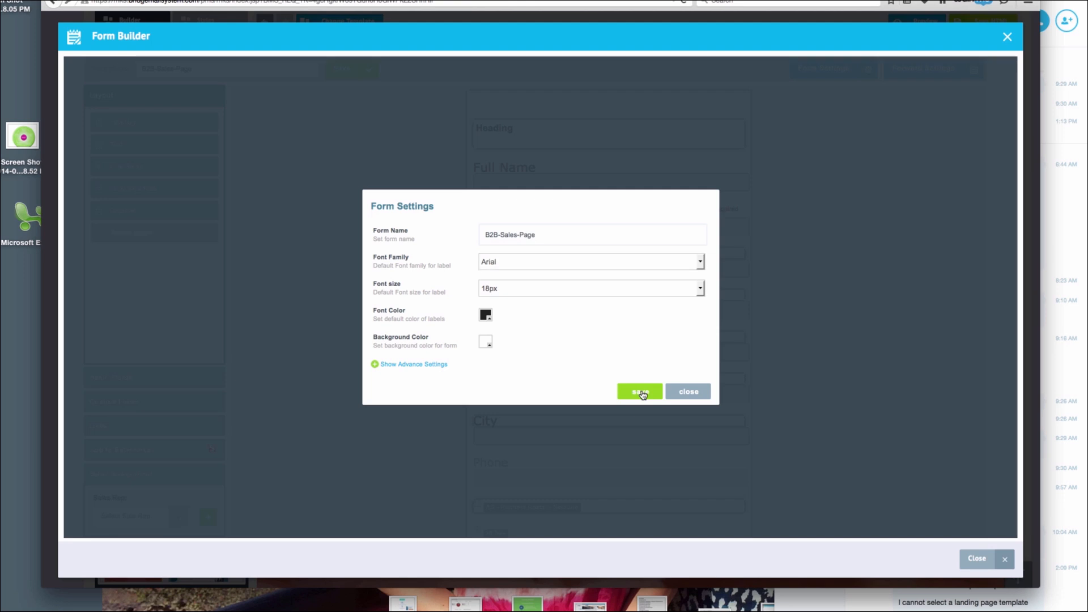
left_click(641, 392)
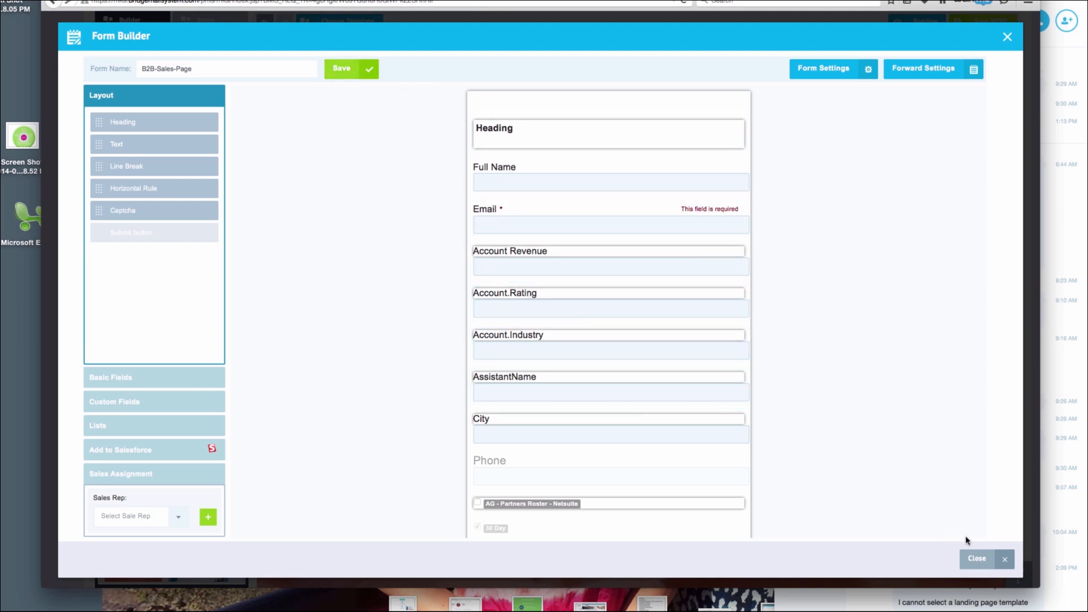
left_click(977, 559)
Swap the heart logo for mks_autobot.png and fill the 900x500 placeholder with a builder screenshot
scroll(274, 365, "down", 8)
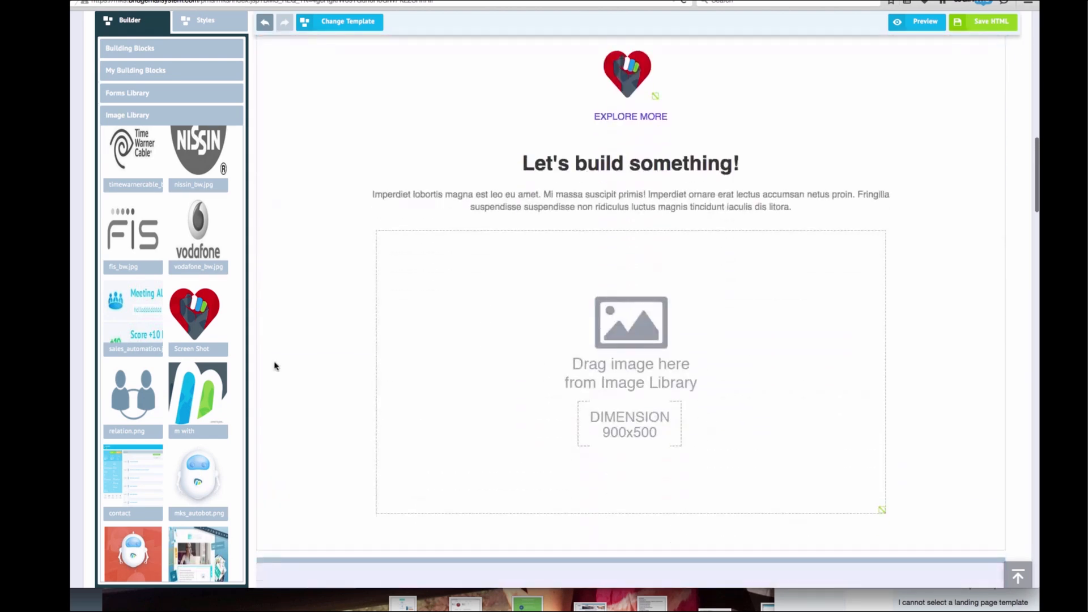
left_click_drag(198, 476, 614, 155)
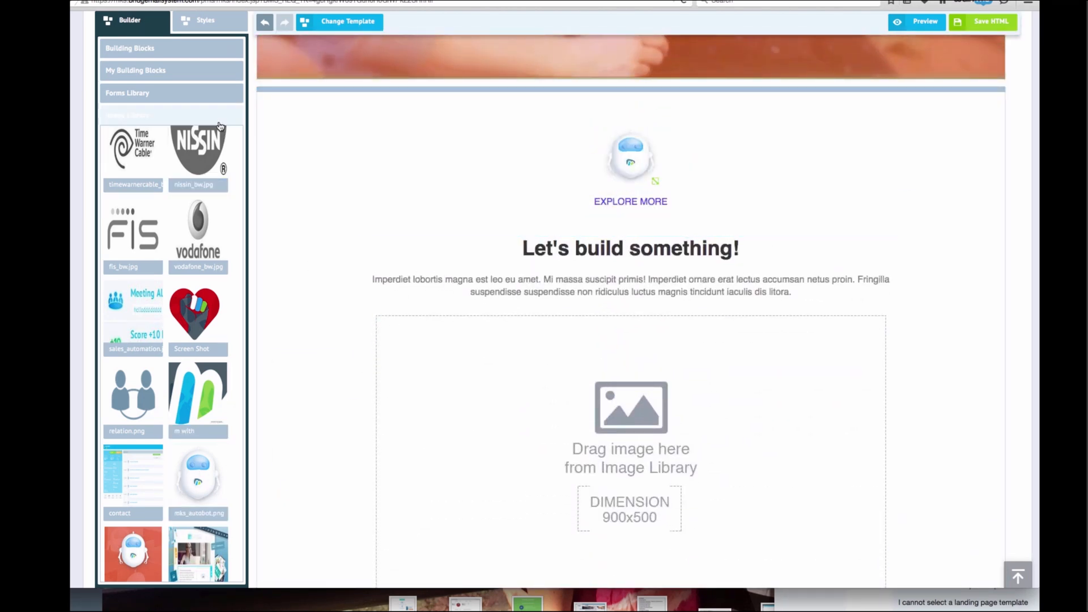
left_click_drag(199, 553, 641, 451)
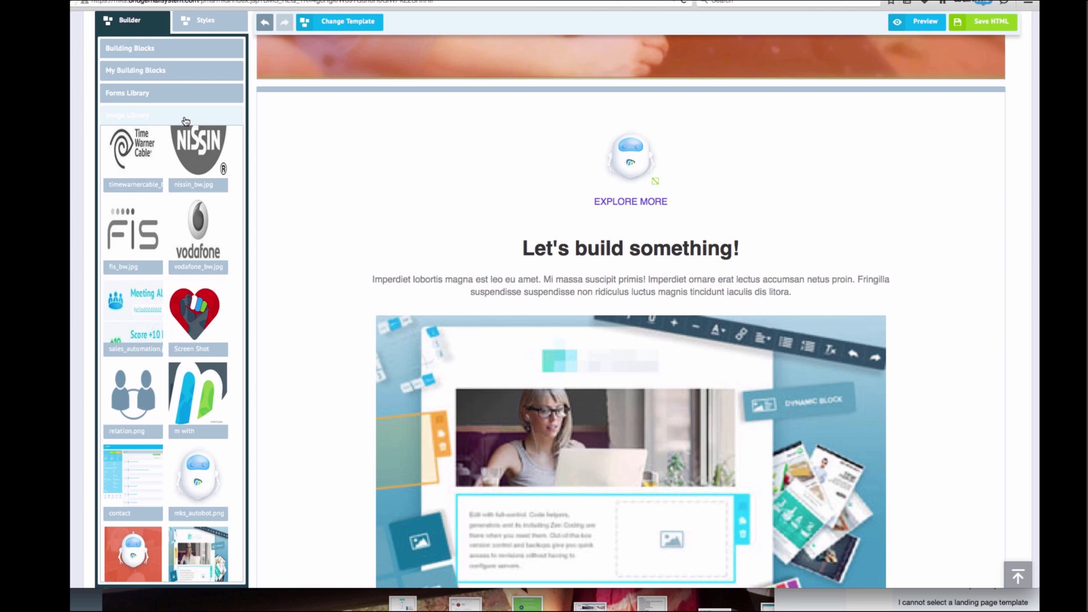
left_click(183, 117)
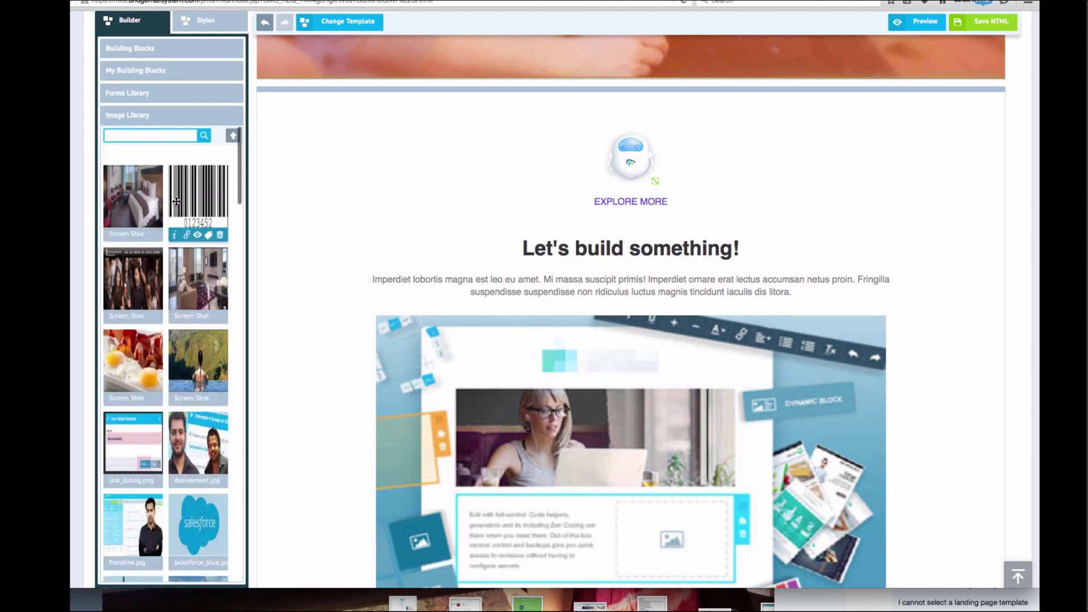
Upload 'Screen Shot 2015-04-30 at 10.17.50 AM' from the Desktop to the Image Library
scroll(233, 139, "up", 2)
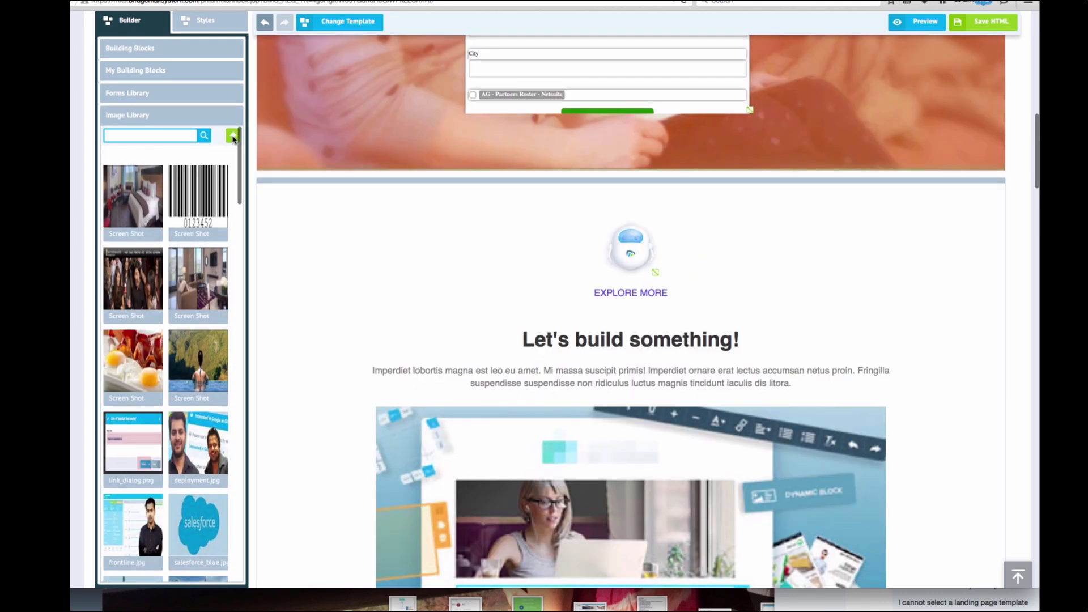
left_click(233, 137)
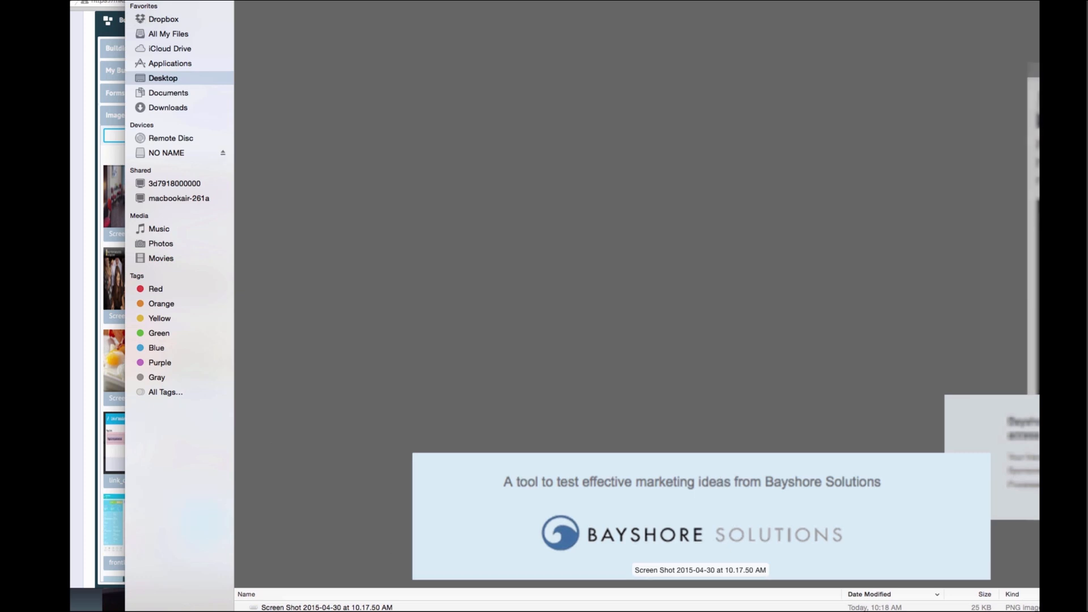
left_click(327, 607)
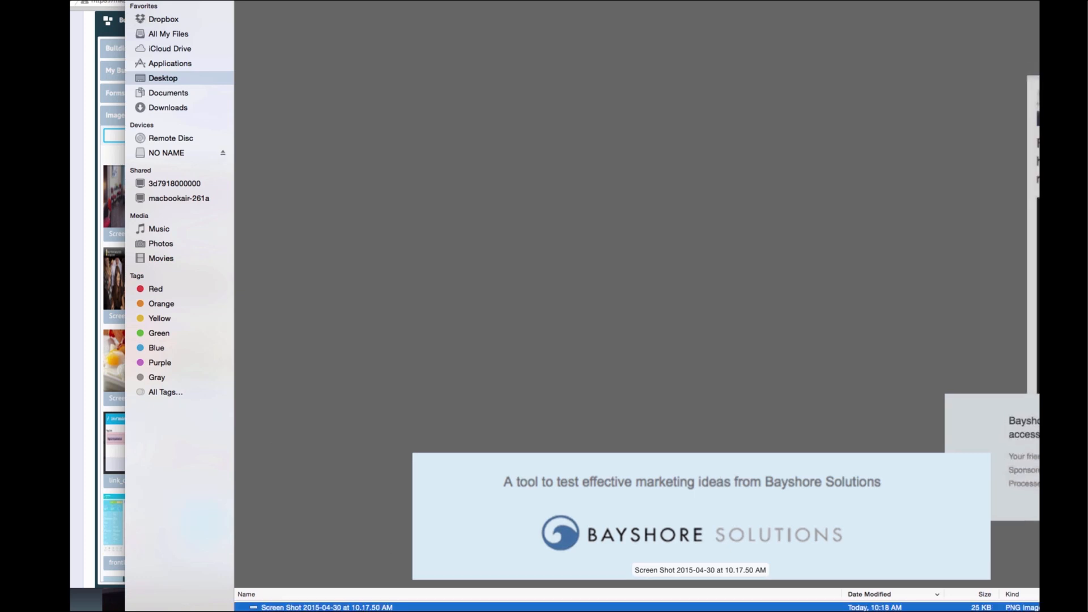
key("Return")
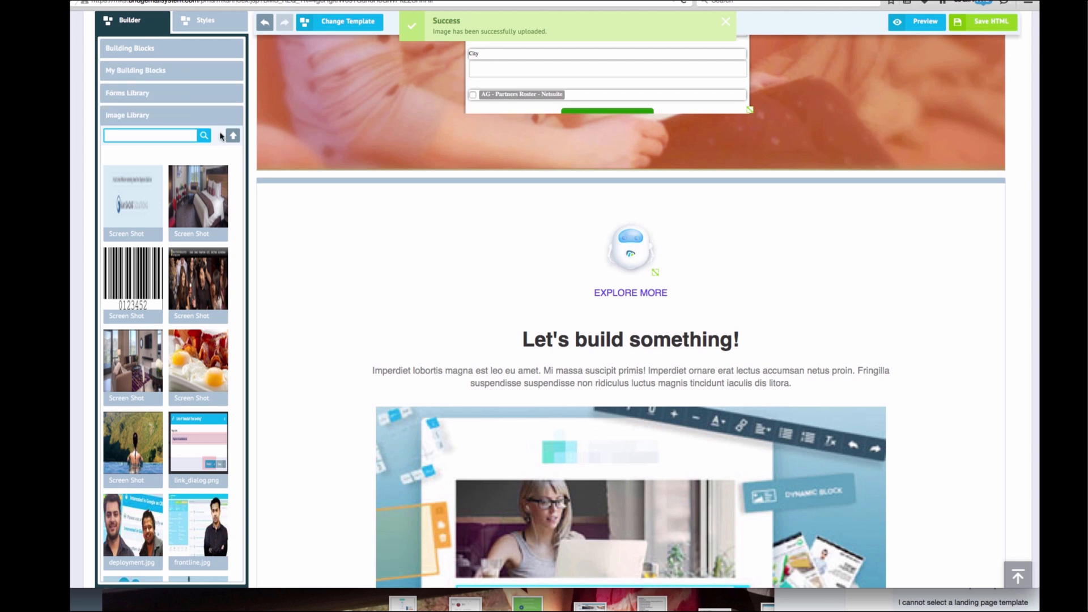
mouse_move(109, 194)
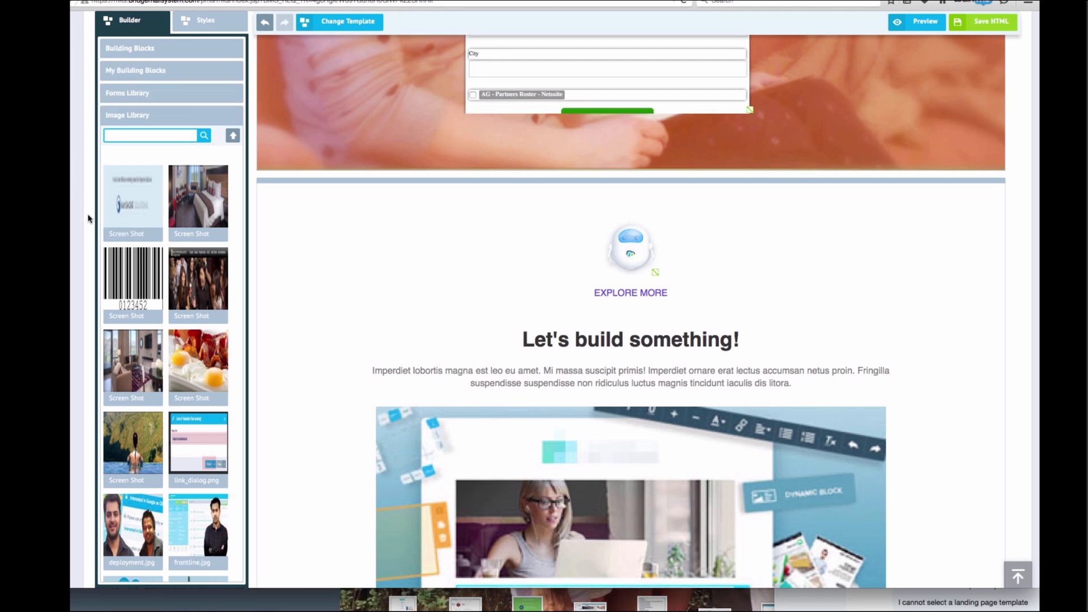
mouse_move(131, 259)
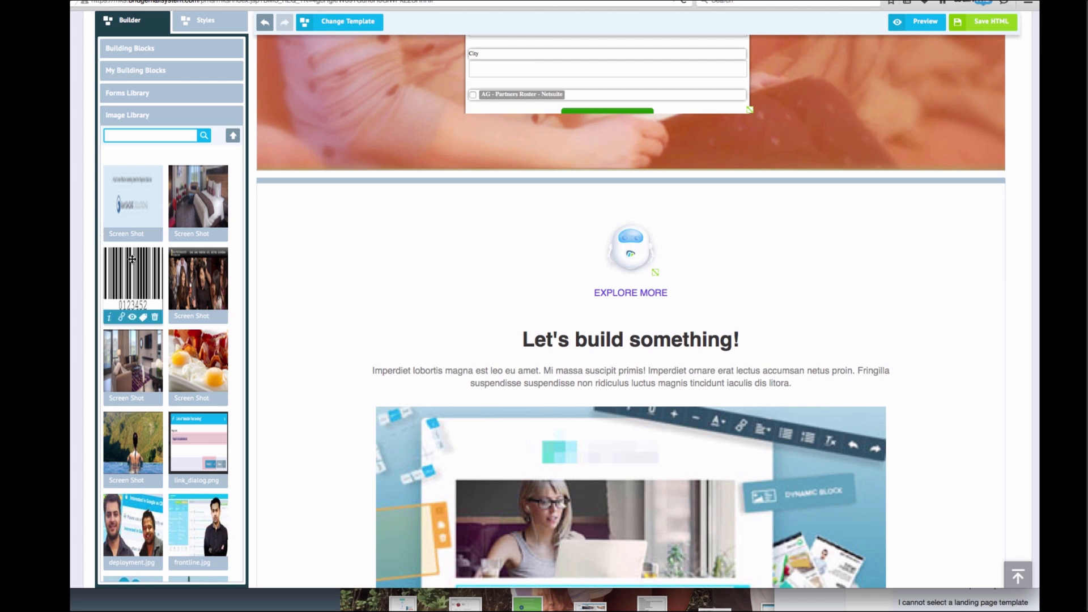
Tag the barcode image with 'sales inquiry image'
left_click(143, 319)
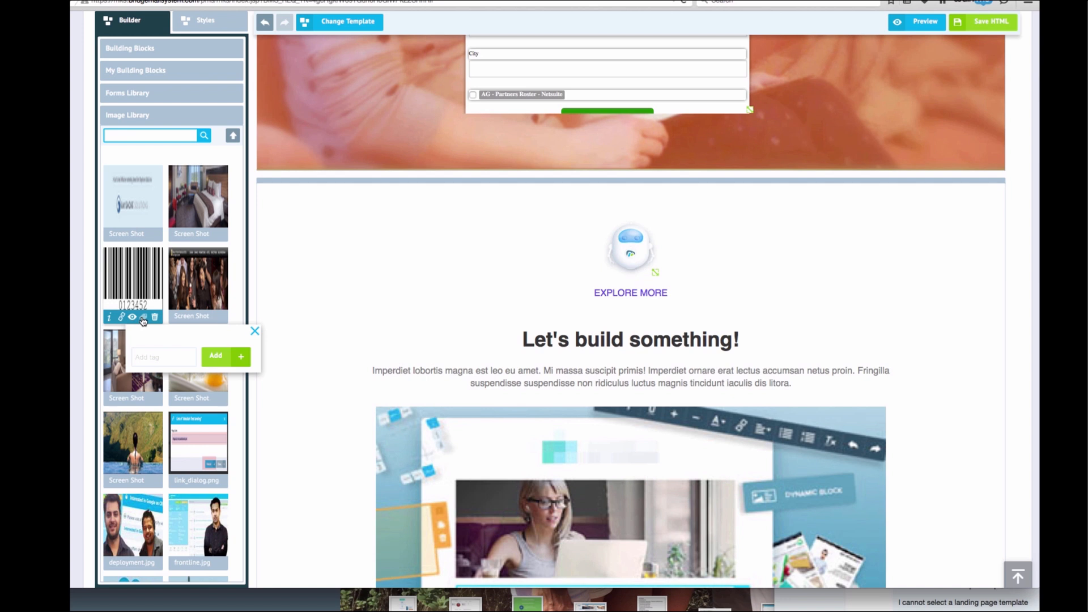
left_click(156, 358)
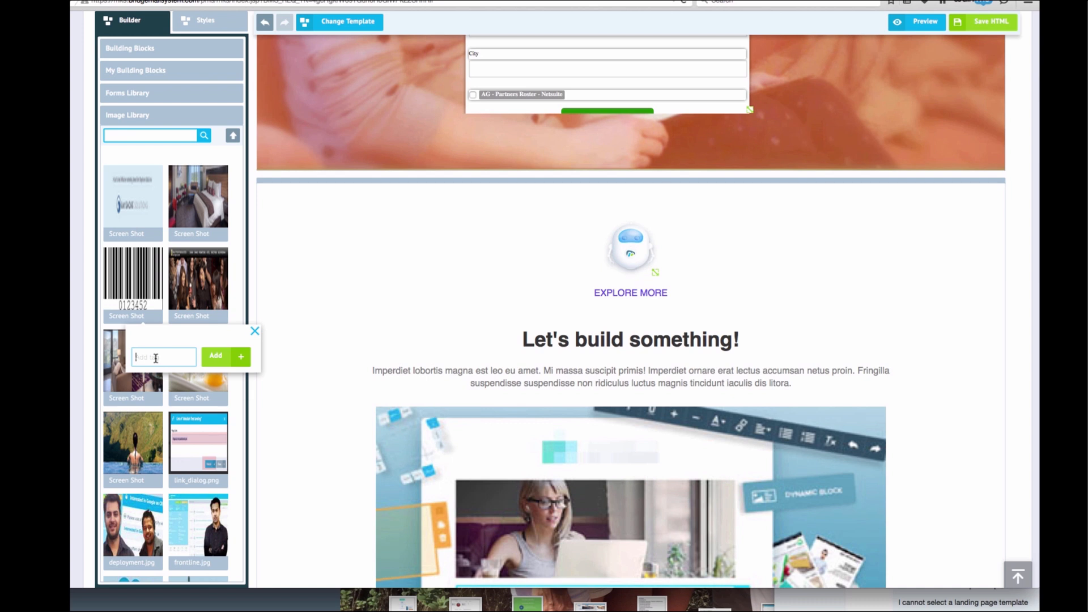
type("da")
type("age")
left_click(218, 356)
Search the Image Library for 'sales' and close the tag popup
left_click(155, 136)
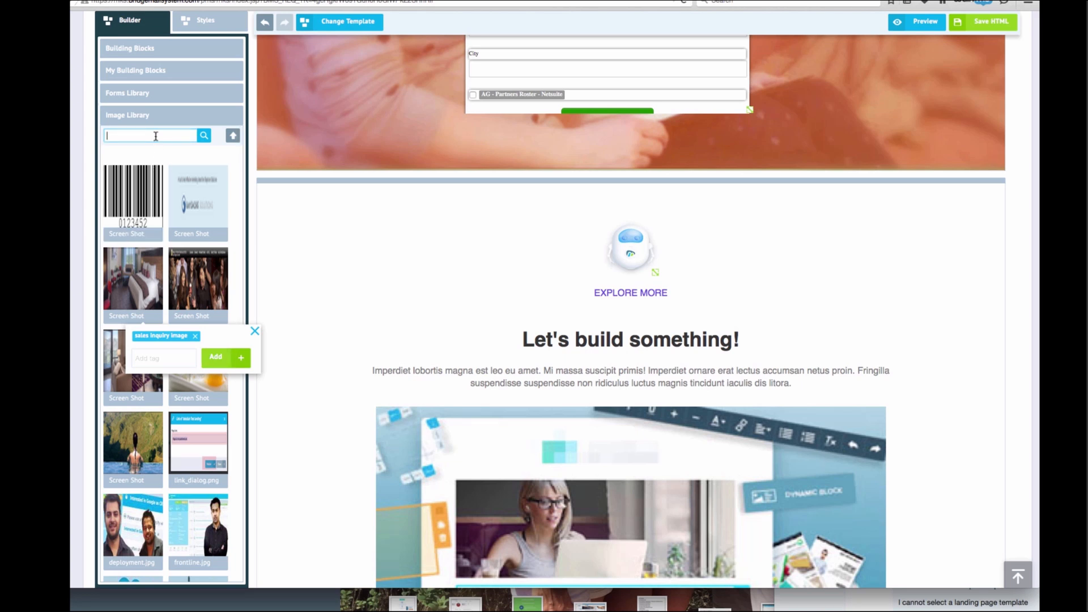
type("sales")
key("Return")
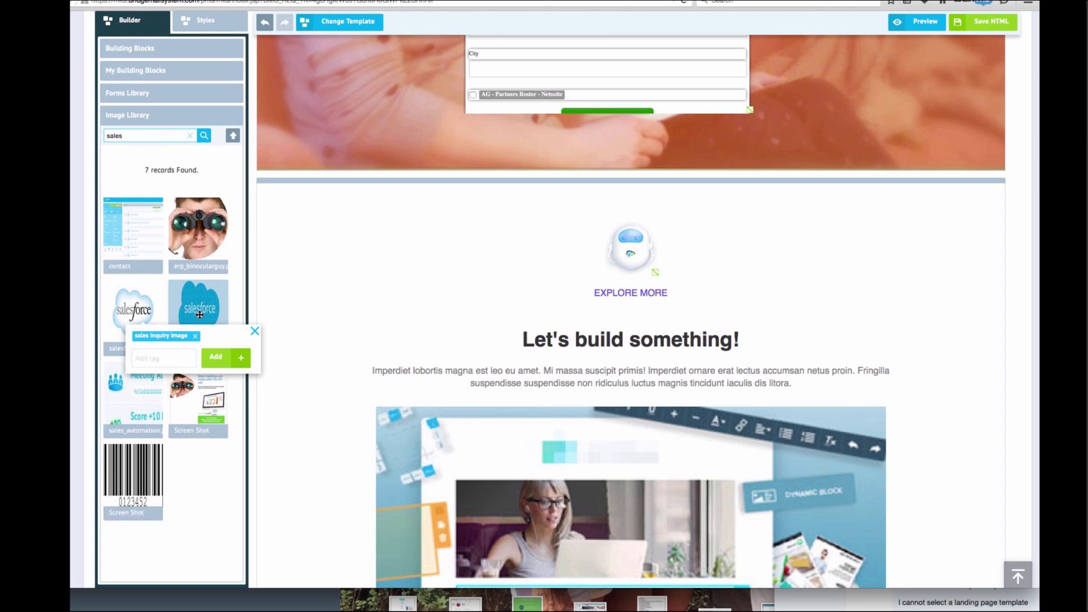
left_click(254, 331)
scroll(162, 473, "up", 5)
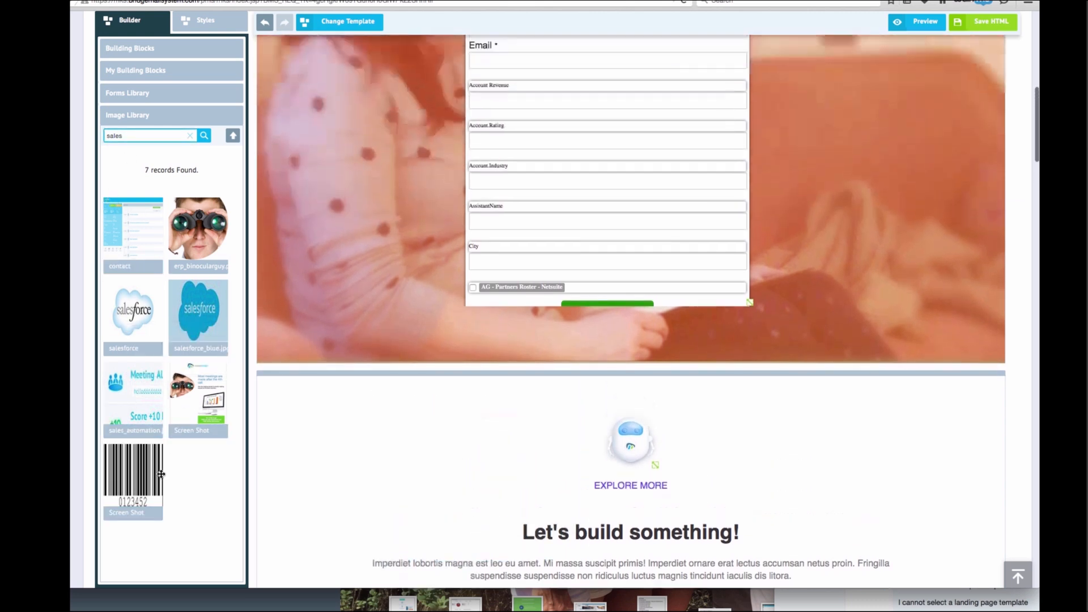
scroll(164, 184, "down", 1)
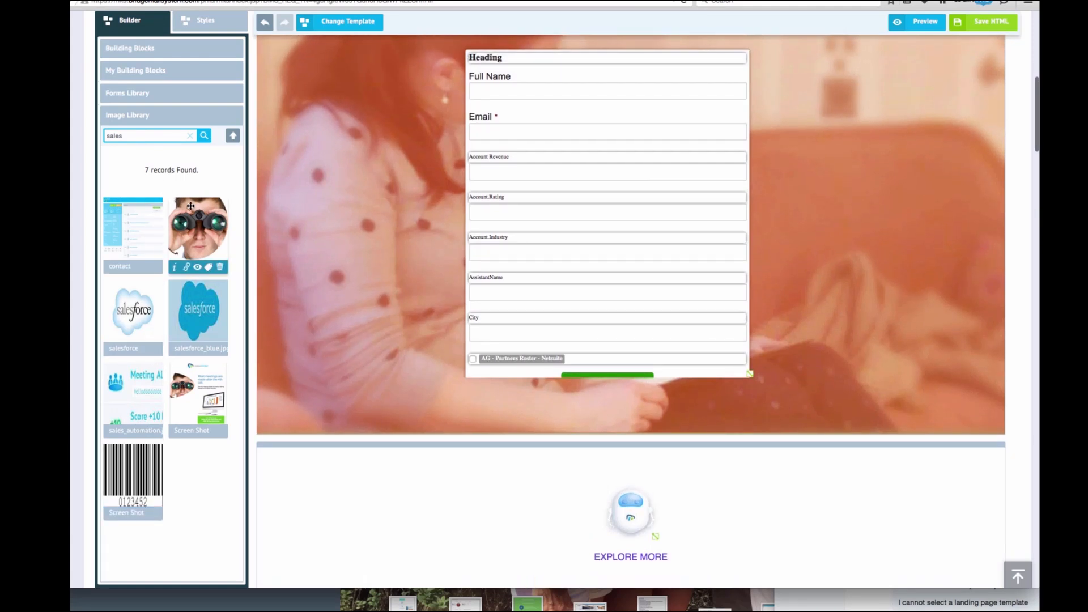
scroll(370, 303, "down", 3)
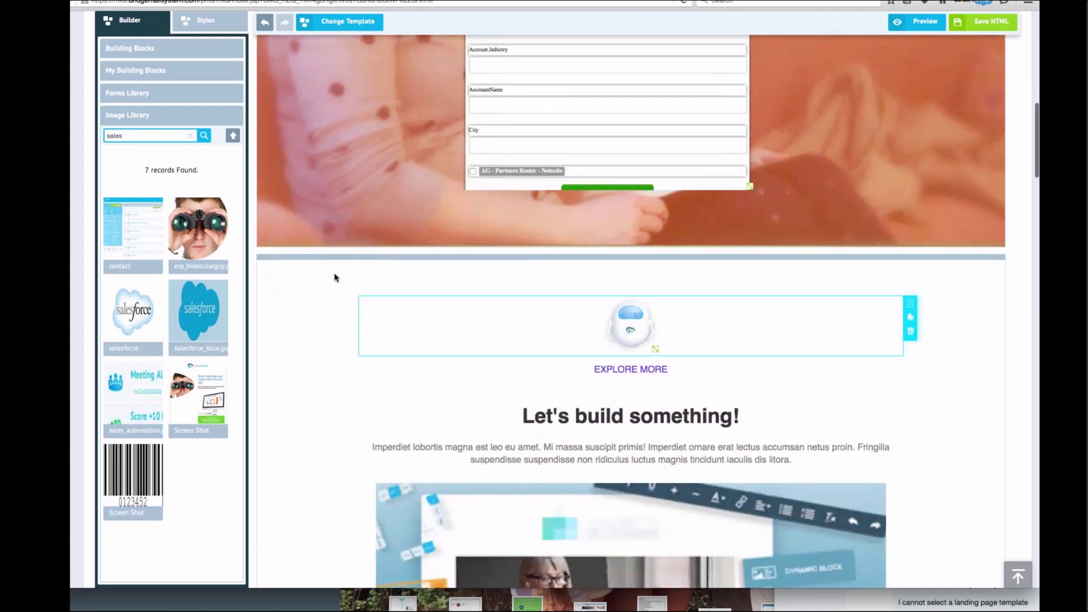
Save the robot 'Let's build something!' section as the building block 'Sales Inquiry Block'
left_click(150, 70)
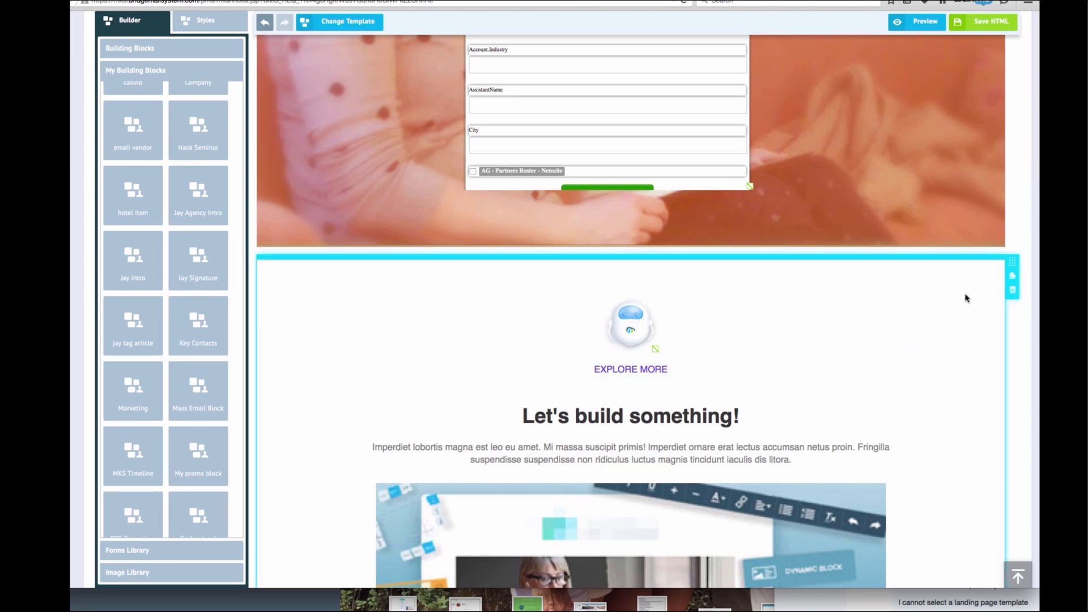
left_click_drag(1009, 261, 176, 252)
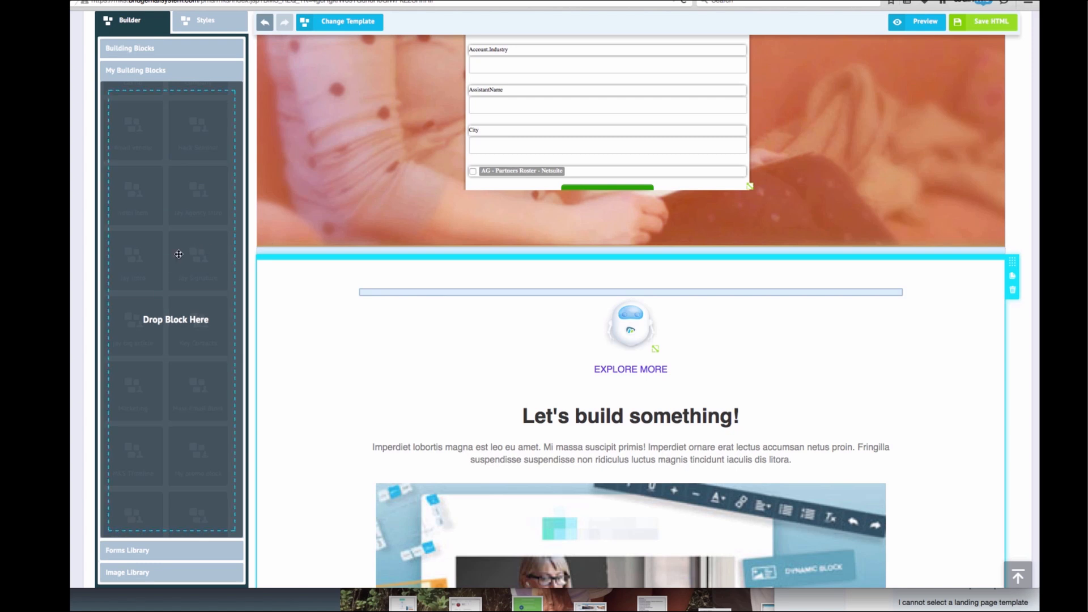
type("Sales Inquiry Block")
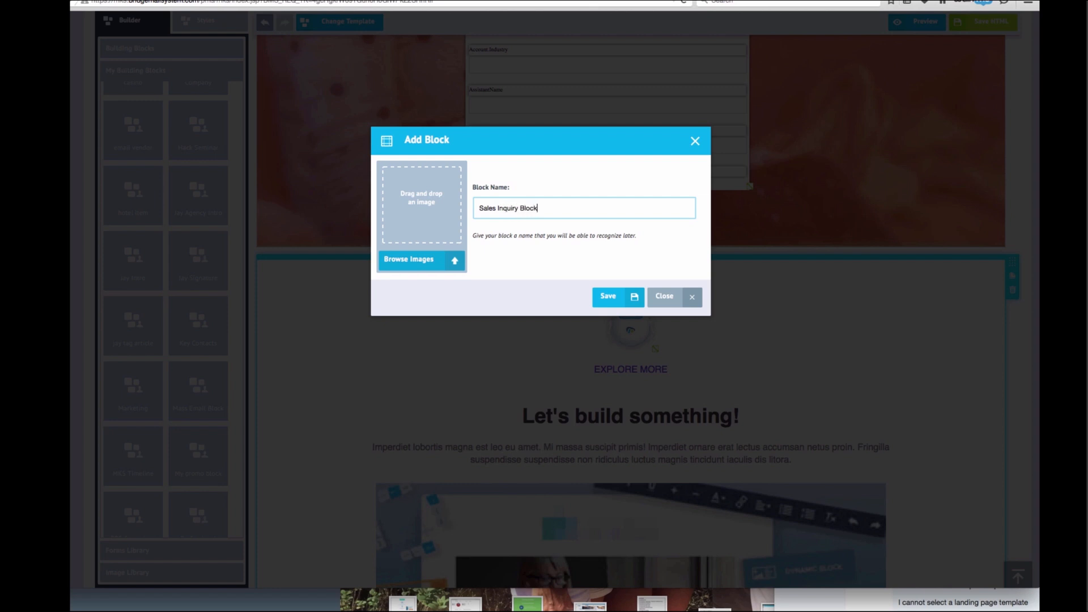
left_click(607, 296)
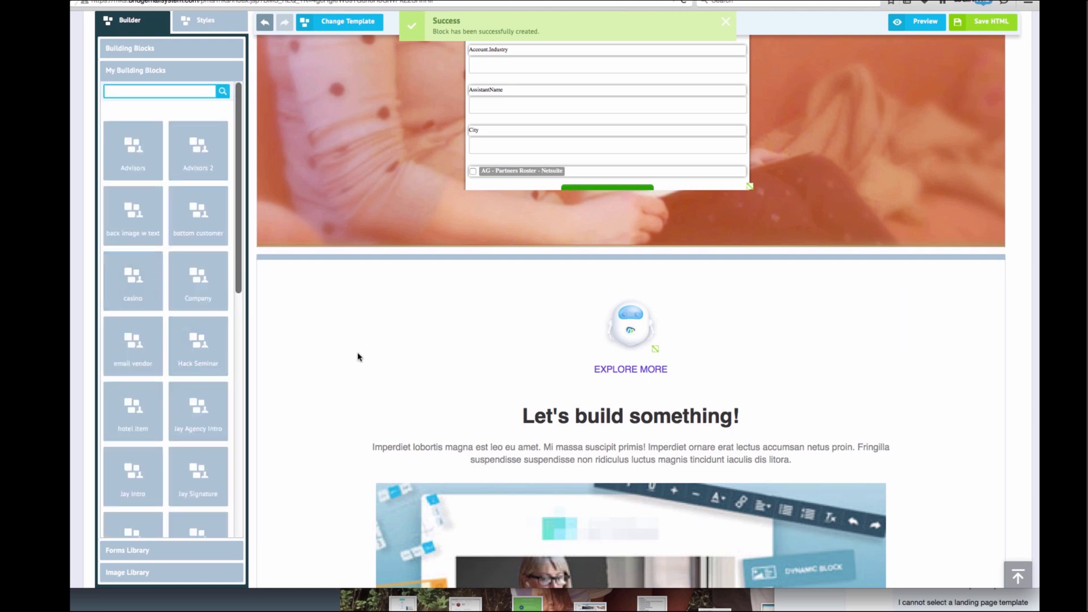
scroll(295, 368, "down", 3)
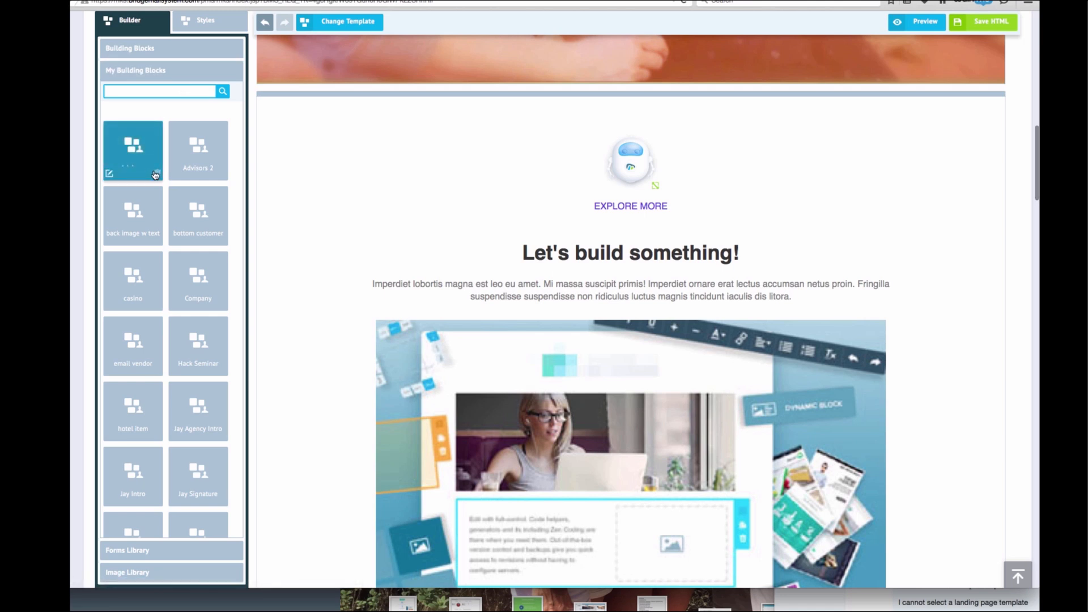
Browse the standard Building Blocks tiles, then return to the Increase Sales Meetings overview
left_click(183, 54)
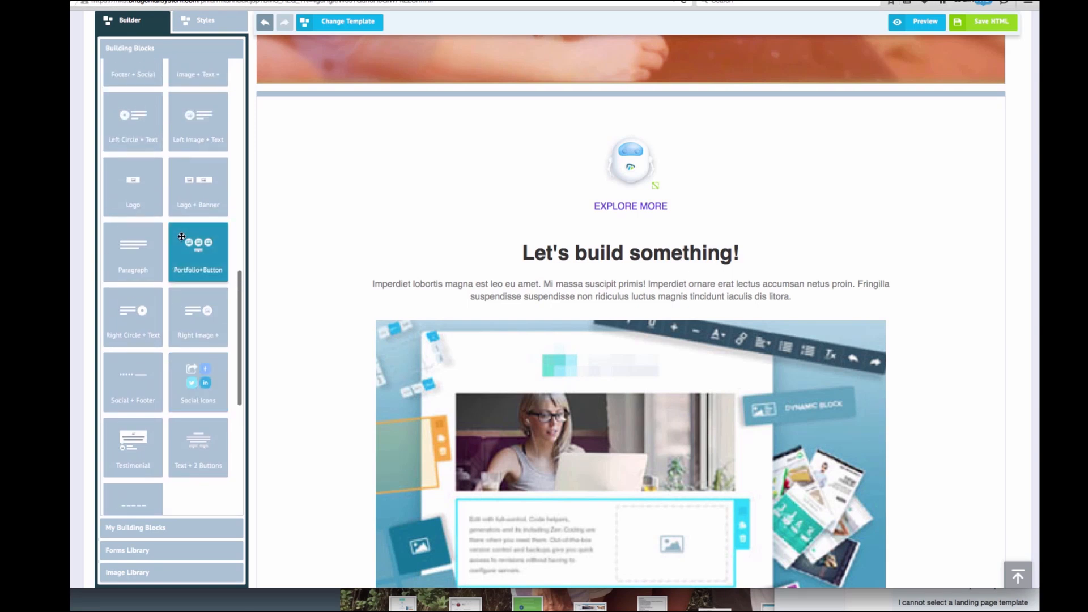
scroll(185, 250, "up", 2)
scroll(186, 256, "up", 7)
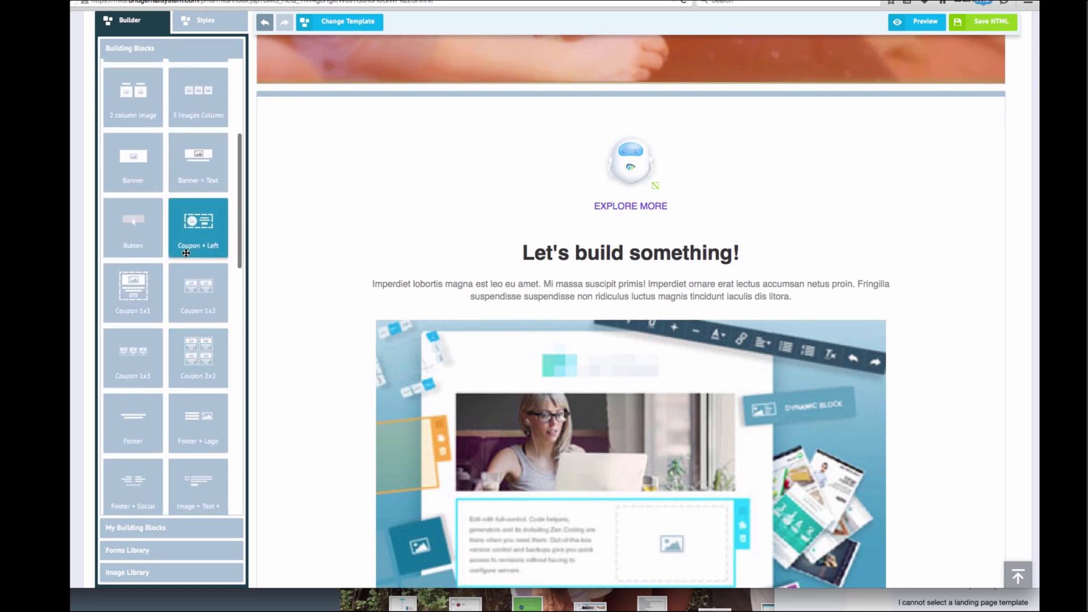
scroll(186, 253, "up", 3)
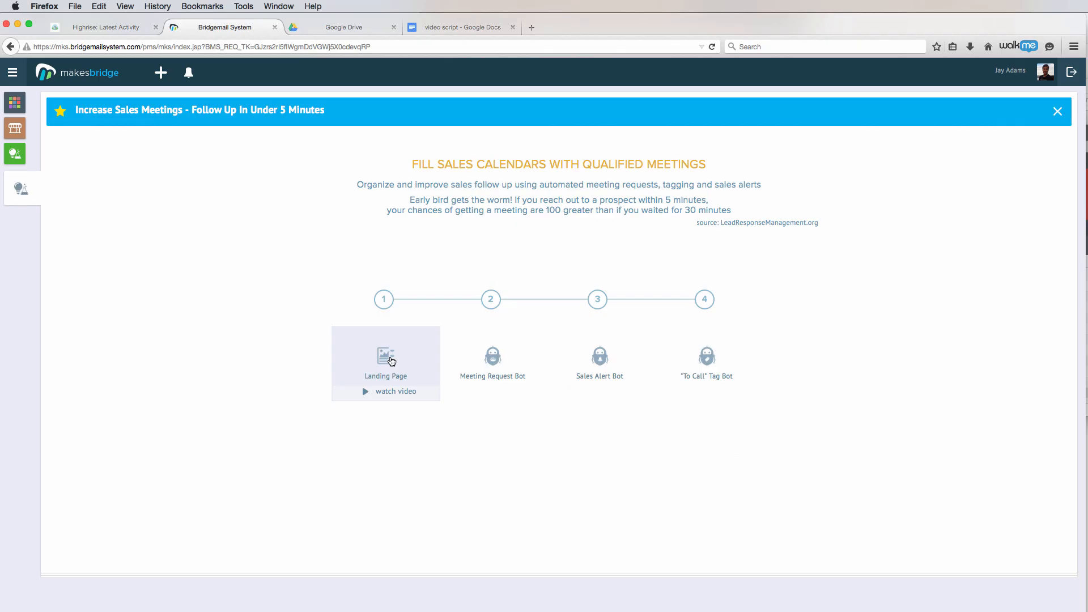
mouse_move(485, 365)
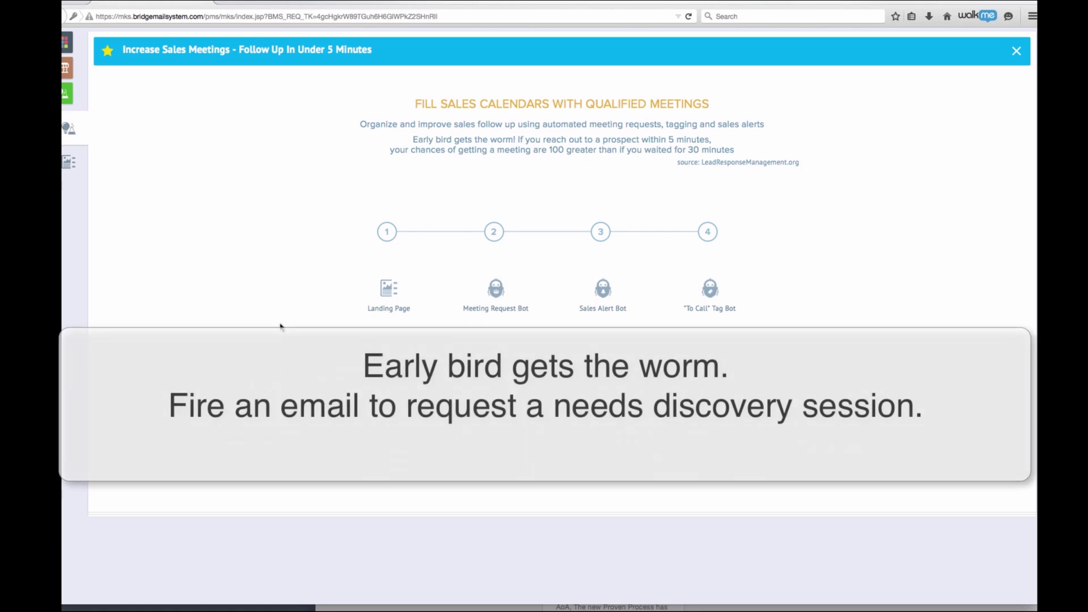
Make the Meeting Request Bot trigger only on Form Submitted, without Email Clicks or Sales Status, and edit its message
scroll(395, 345, "down", 1)
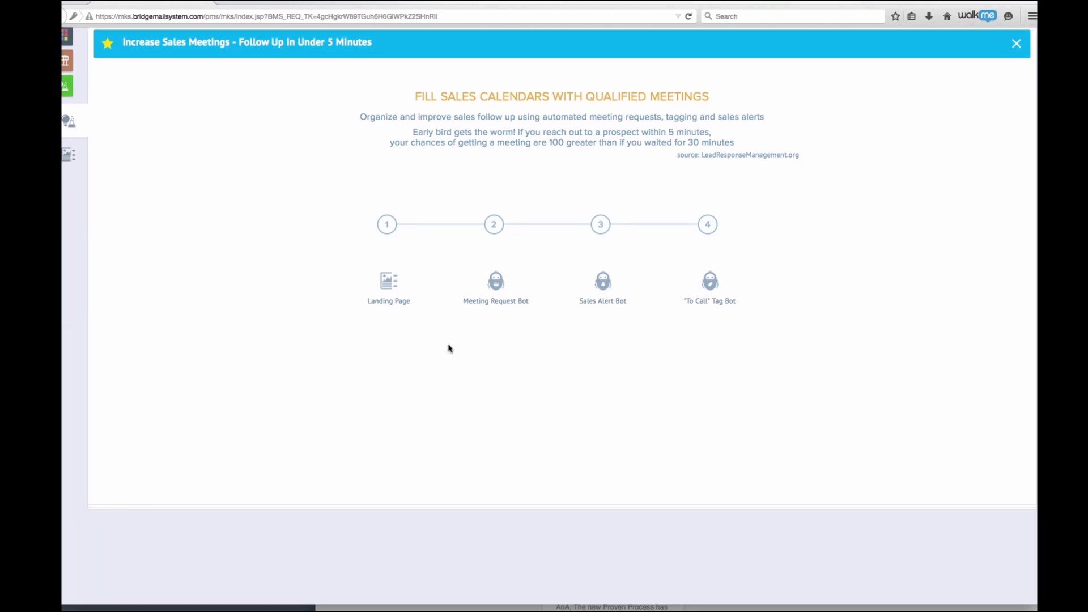
scroll(447, 347, "down", 1)
mouse_move(453, 319)
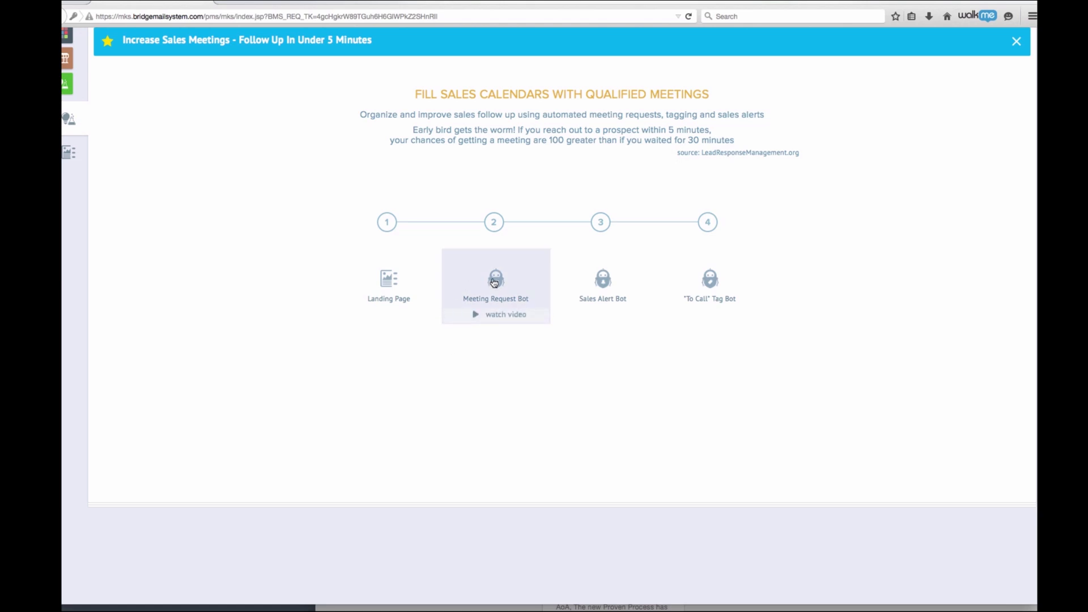
left_click(493, 282)
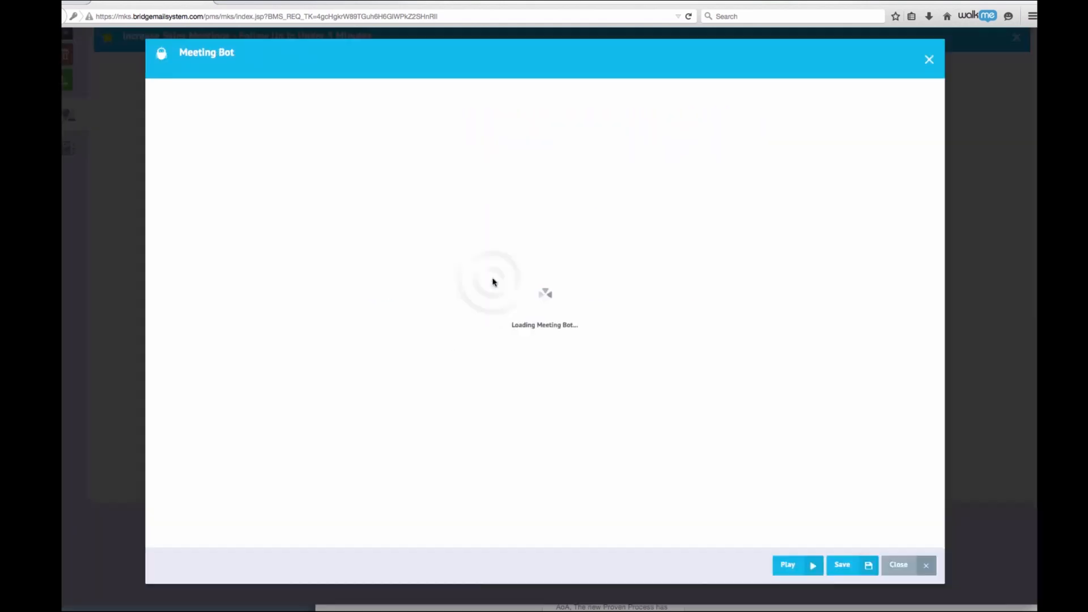
left_click(169, 157)
left_click(168, 274)
left_click(172, 242)
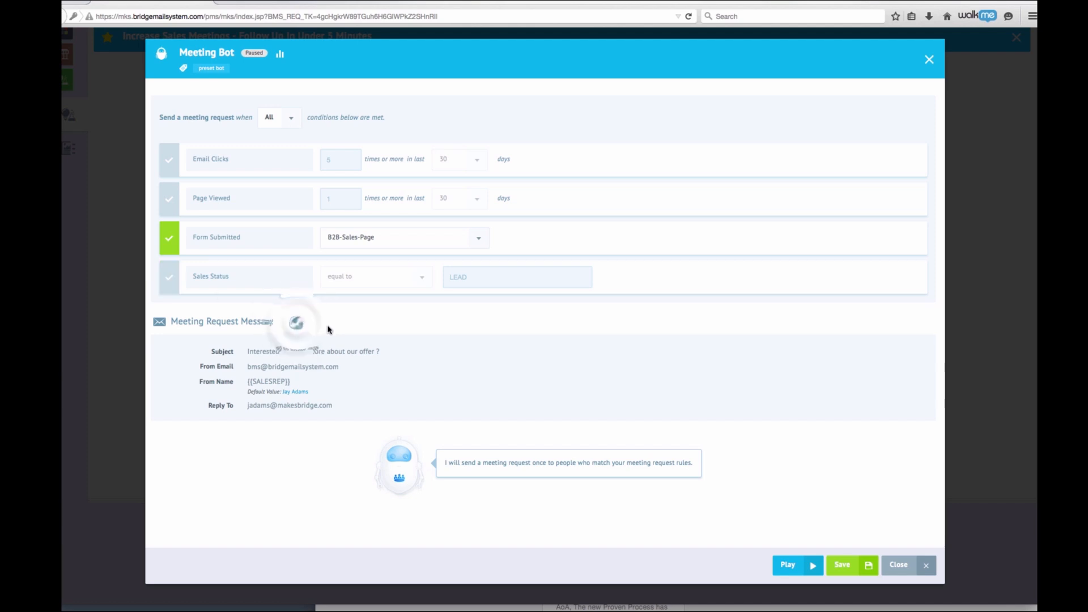
left_click(295, 322)
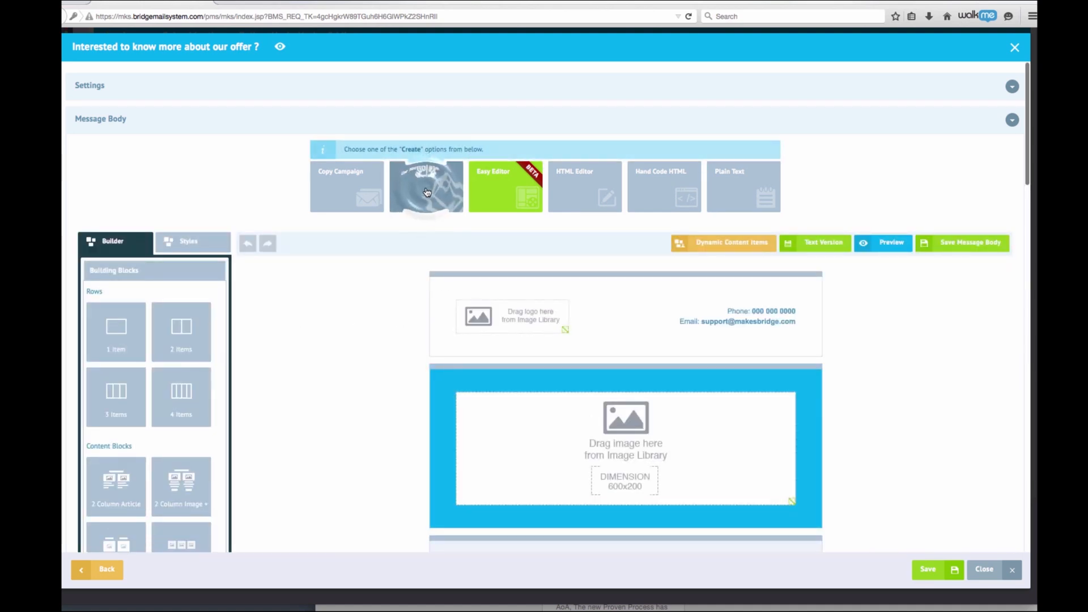
Build the meeting request message from a template found by searching 'sales'
left_click(427, 193)
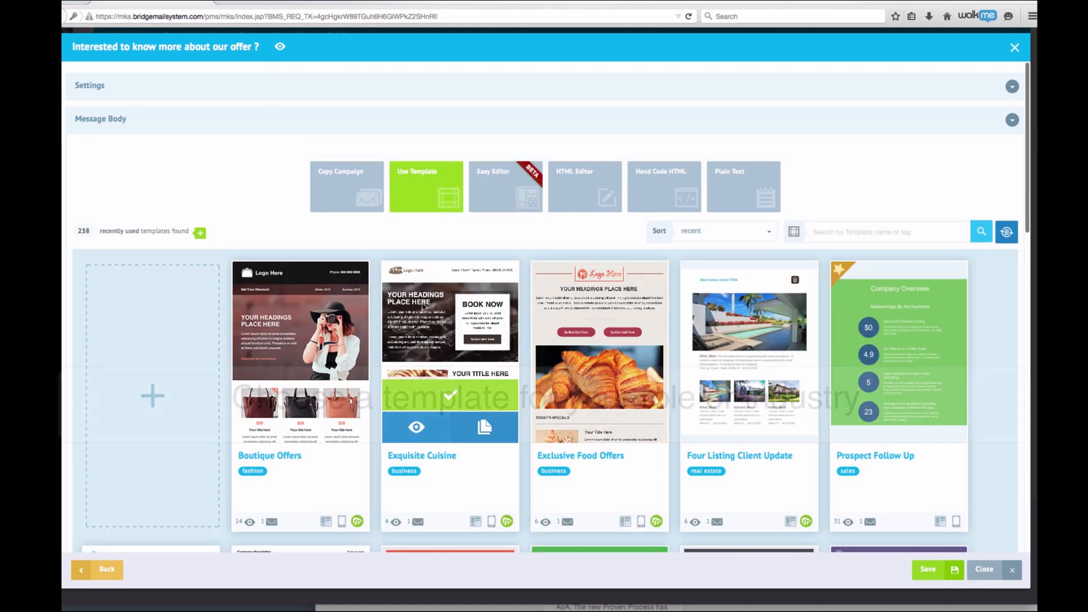
left_click(900, 233)
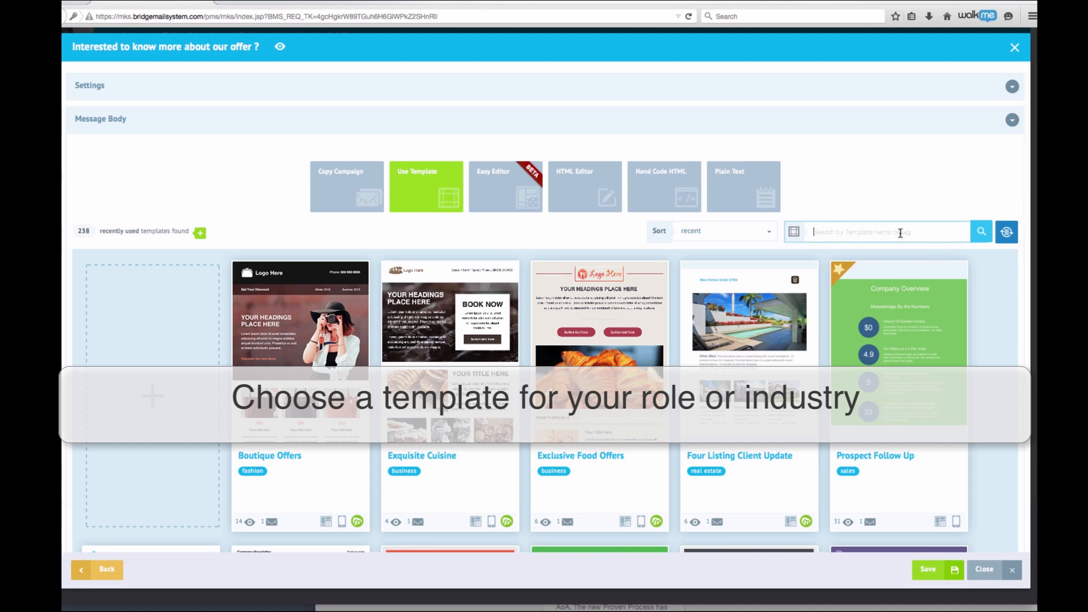
type("sales")
key("Return")
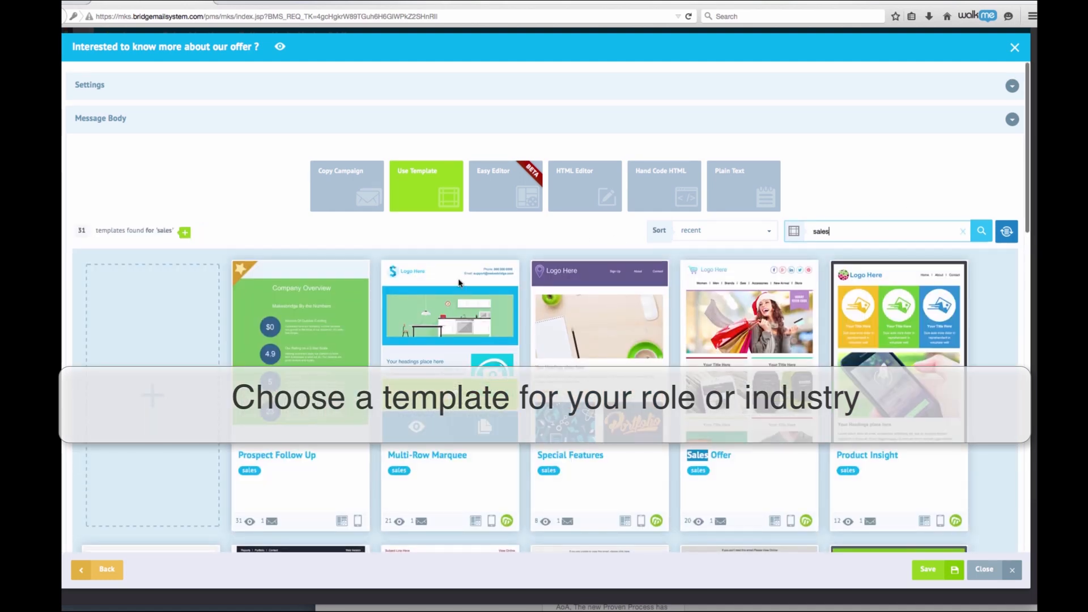
scroll(459, 282, "down", 2)
left_click(452, 353)
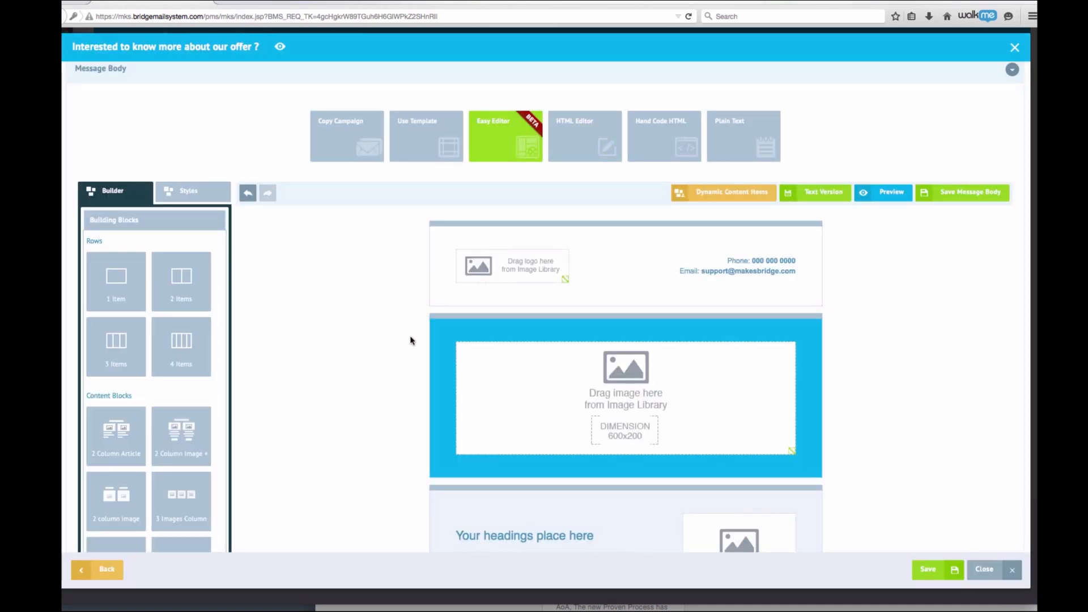
Place the red robot image from the Image Library beside the heading
scroll(202, 381, "down", 4)
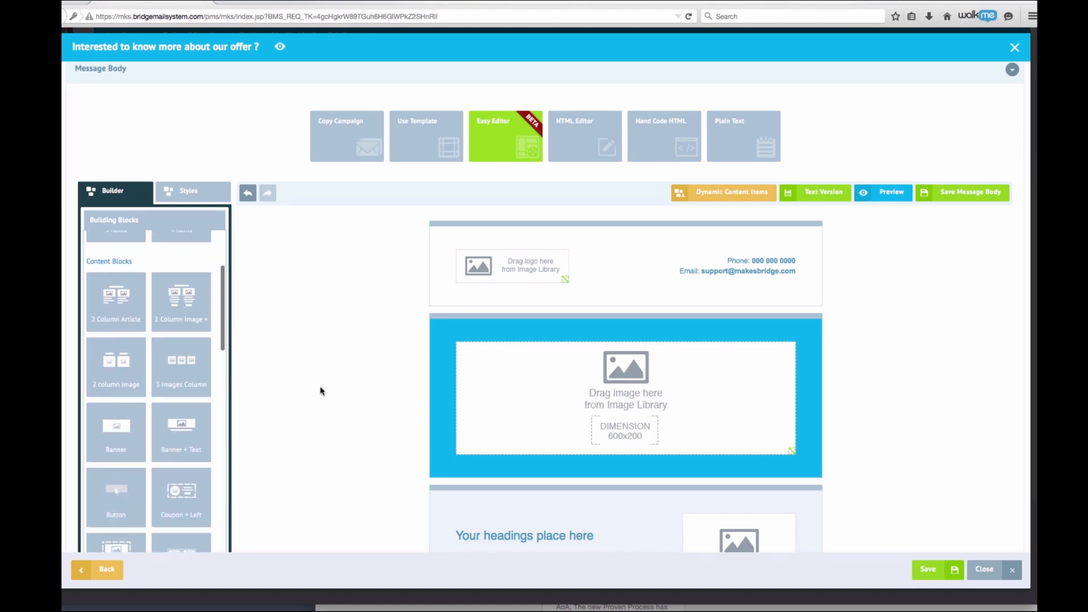
scroll(323, 389, "down", 3)
scroll(154, 436, "down", 2)
left_click(160, 538)
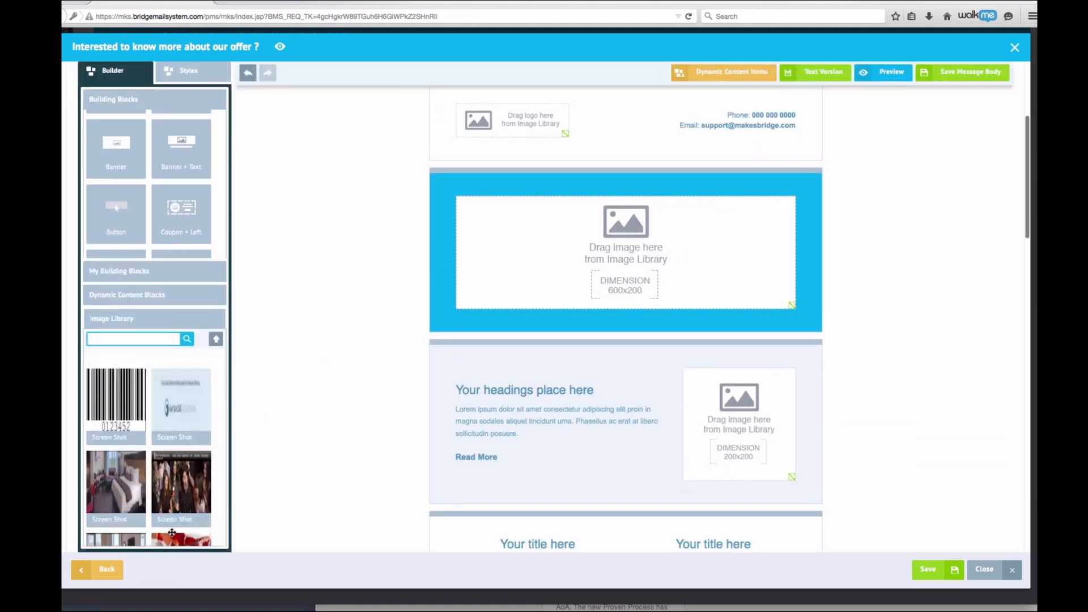
scroll(152, 410, "down", 10)
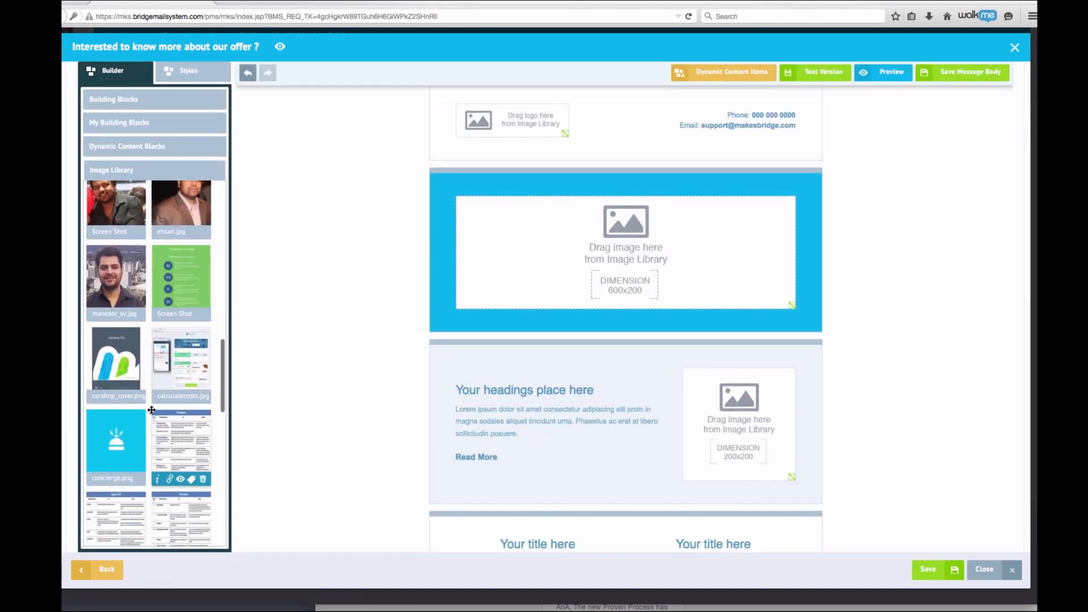
scroll(151, 410, "down", 3)
left_click_drag(181, 412, 756, 429)
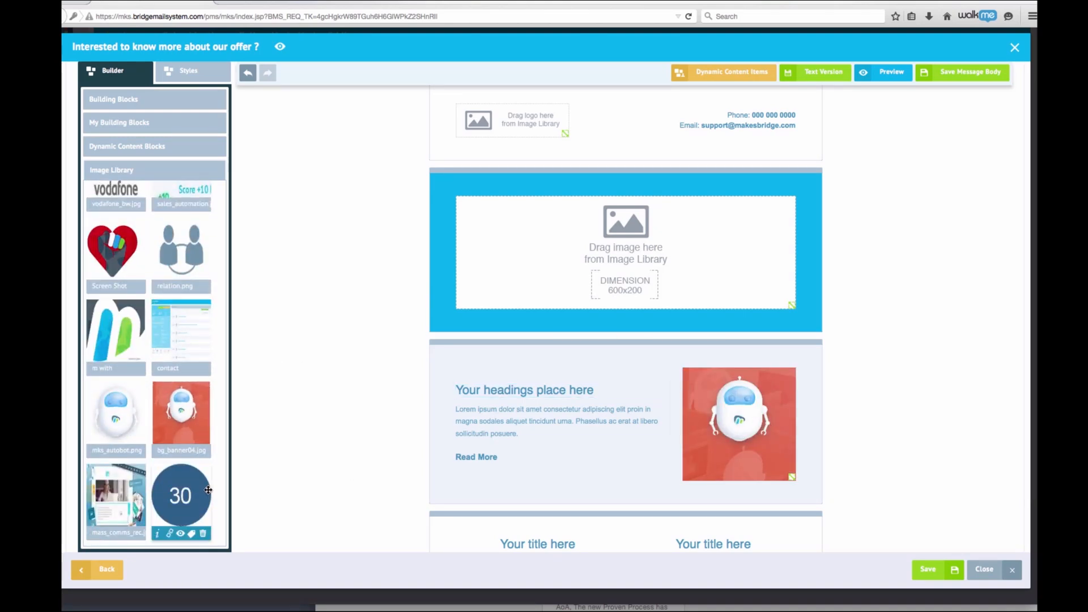
Delete the two-column title block, the three-column image block and another unwanted block
scroll(434, 451, "down", 6)
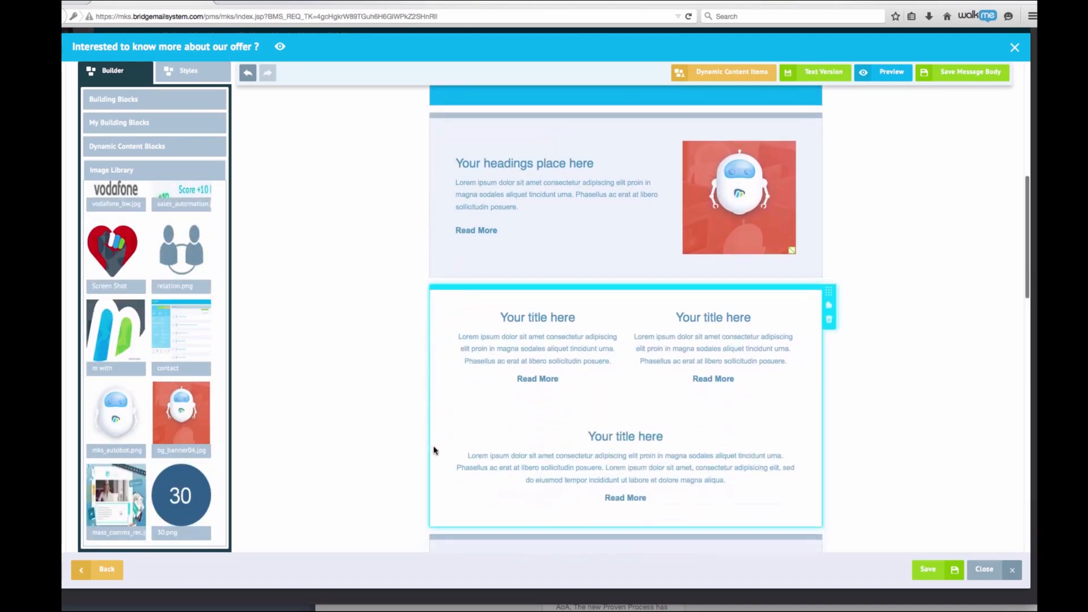
scroll(432, 445, "down", 1)
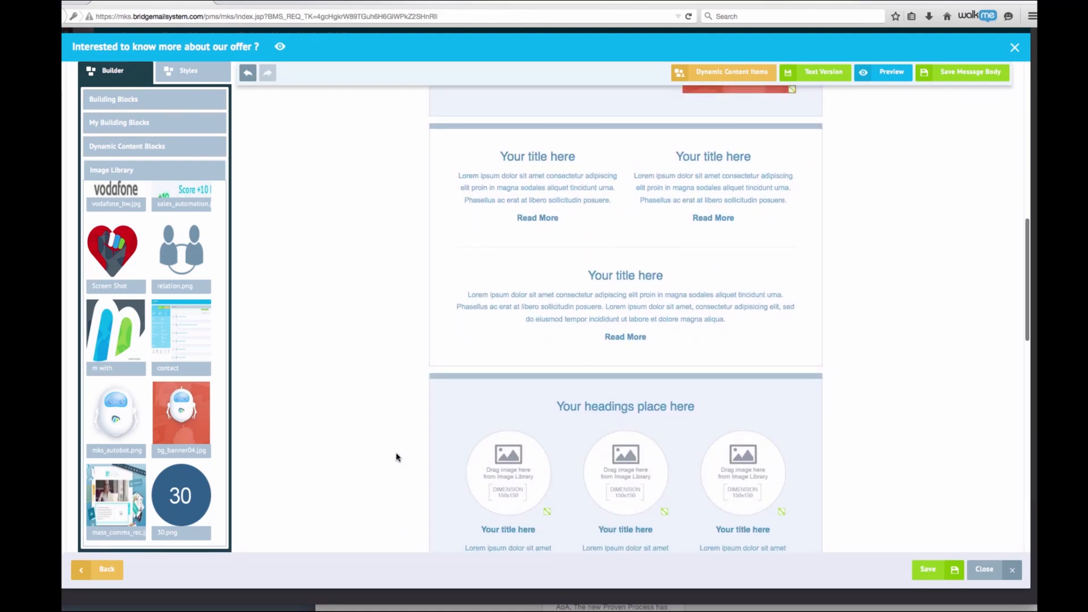
scroll(394, 456, "up", 3)
scroll(387, 456, "up", 3)
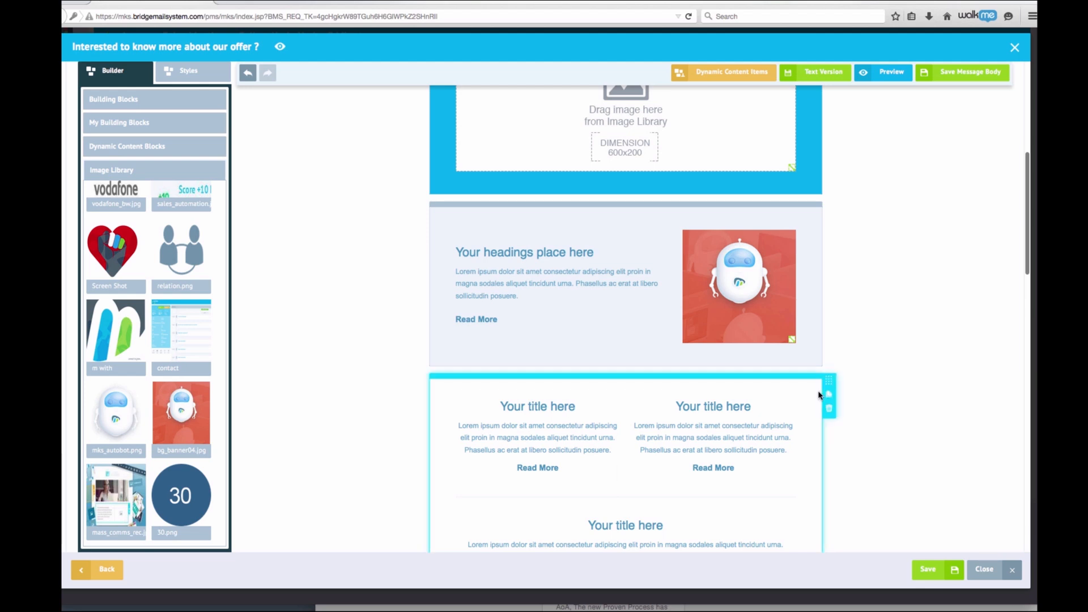
left_click(829, 408)
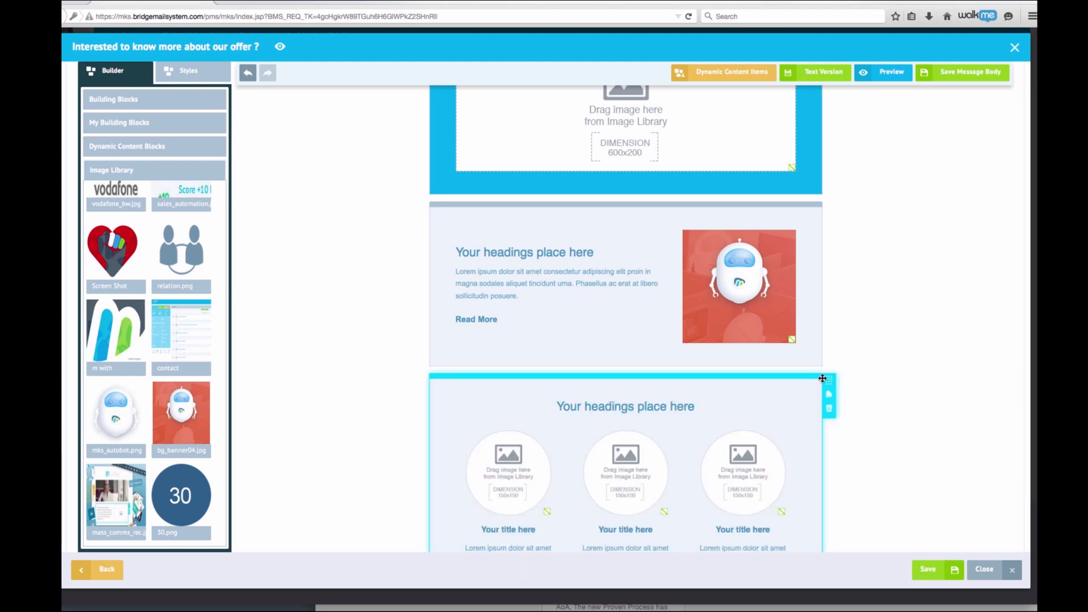
left_click(827, 403)
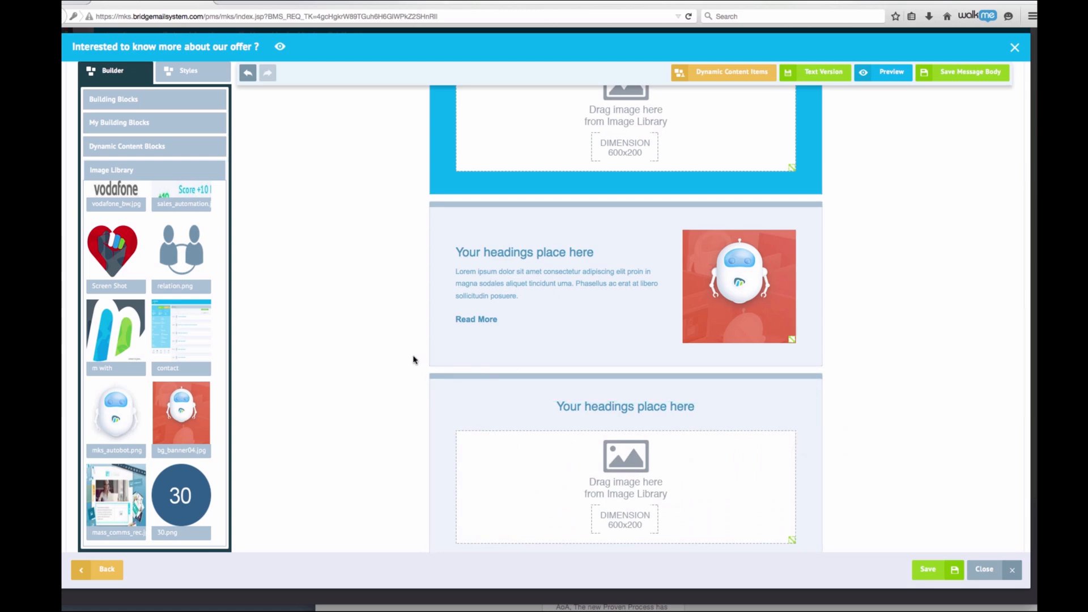
left_click(823, 413)
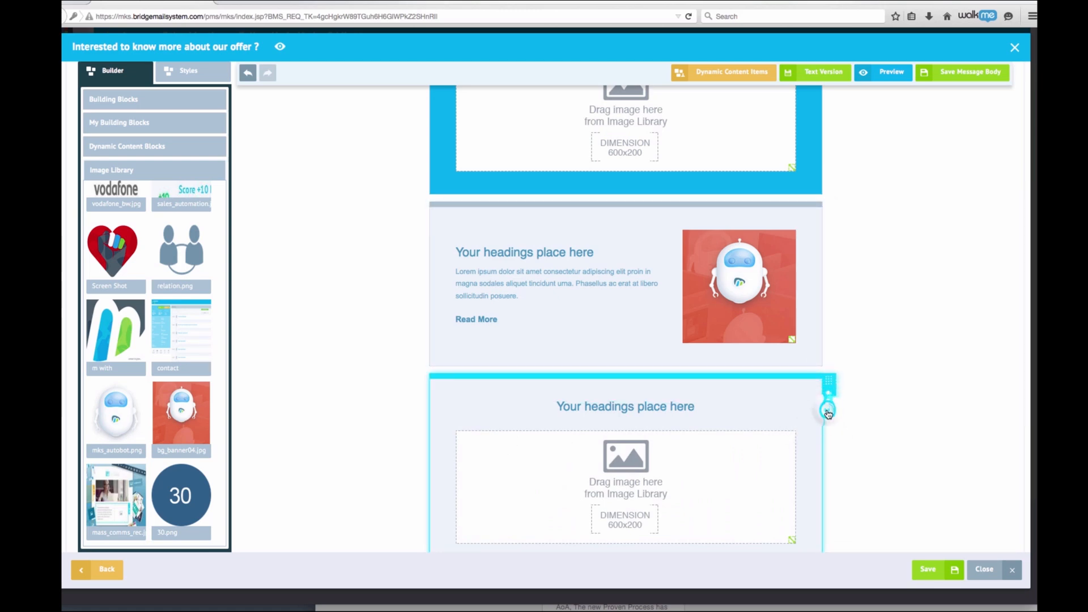
Change the heading to 'Would you be available this Monday?' and save the message
left_click(581, 250)
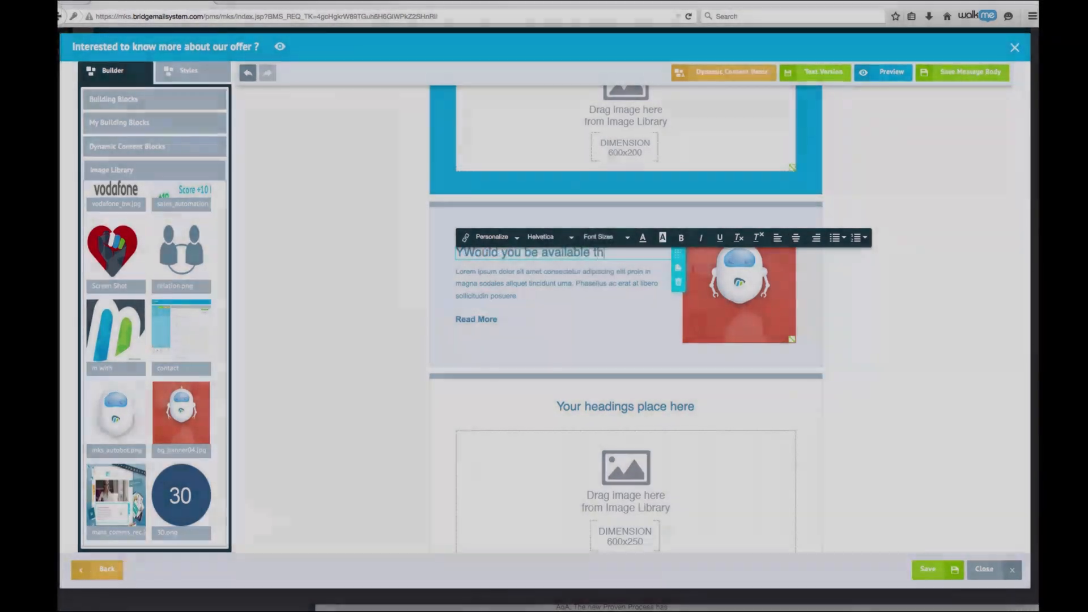
type("is Monday?")
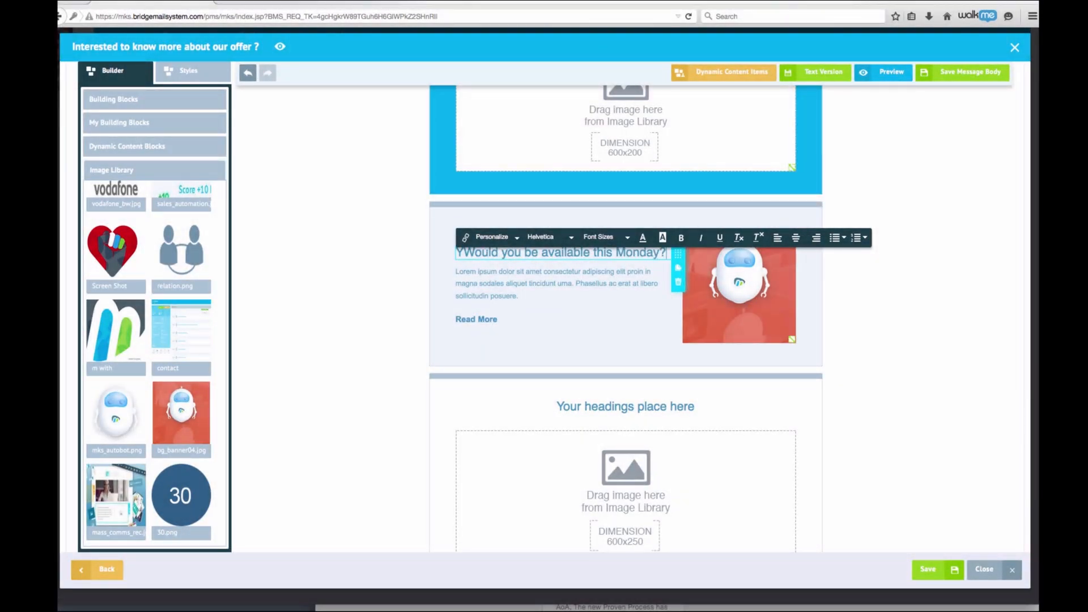
left_click(930, 569)
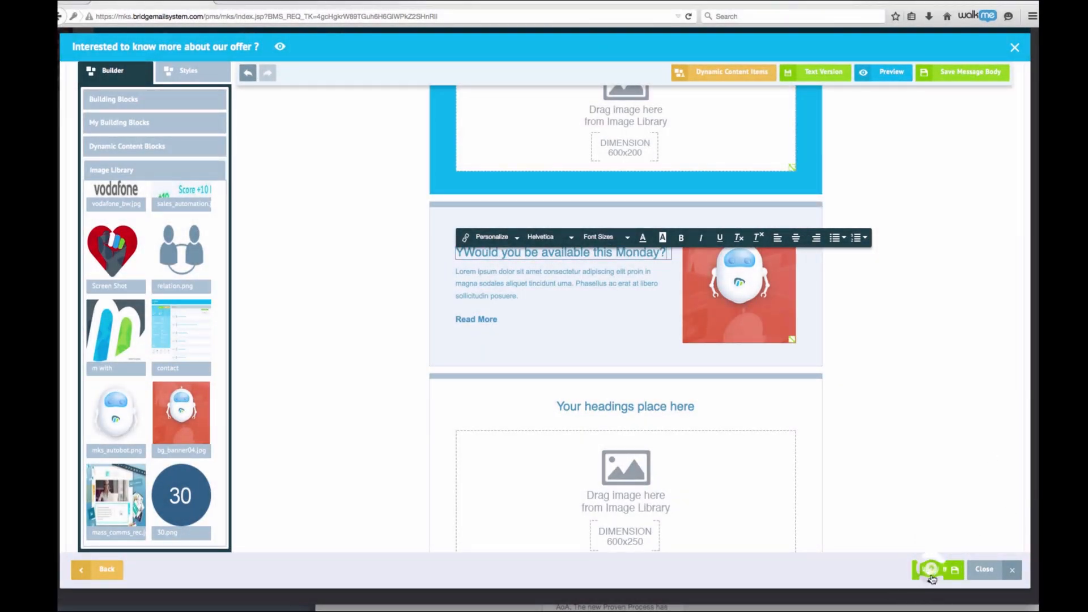
Replace the message subject line with 'Are you available to meet'
scroll(380, 192, "up", 5)
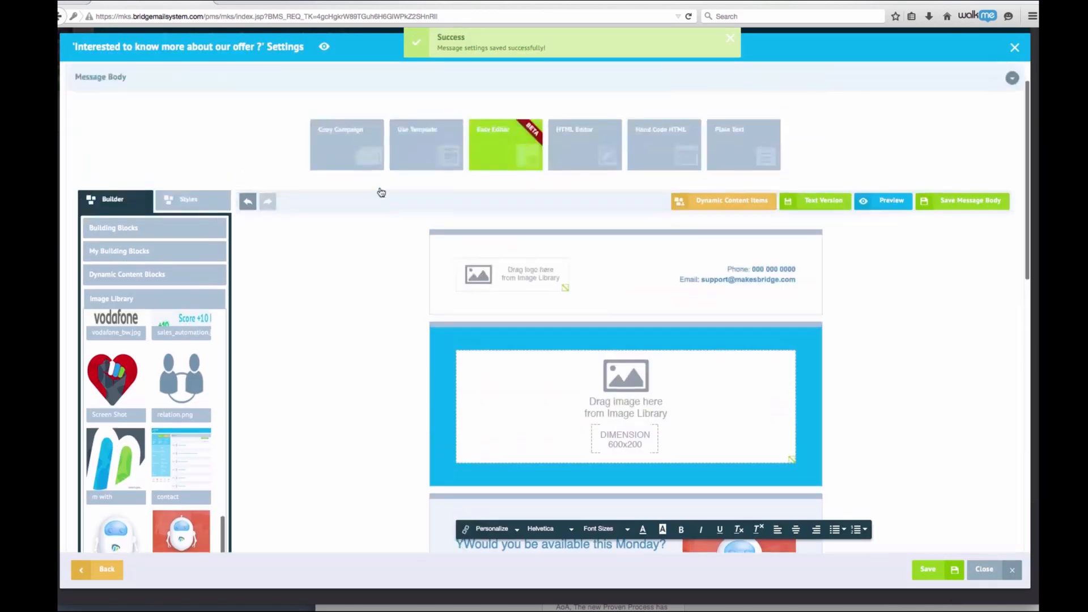
scroll(382, 192, "up", 2)
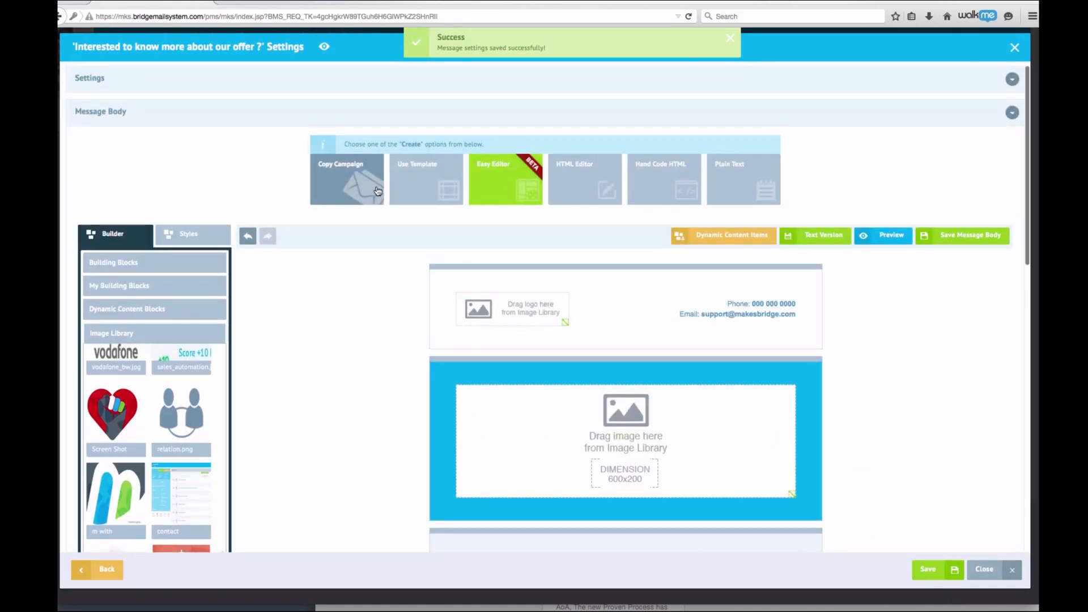
left_click(1012, 82)
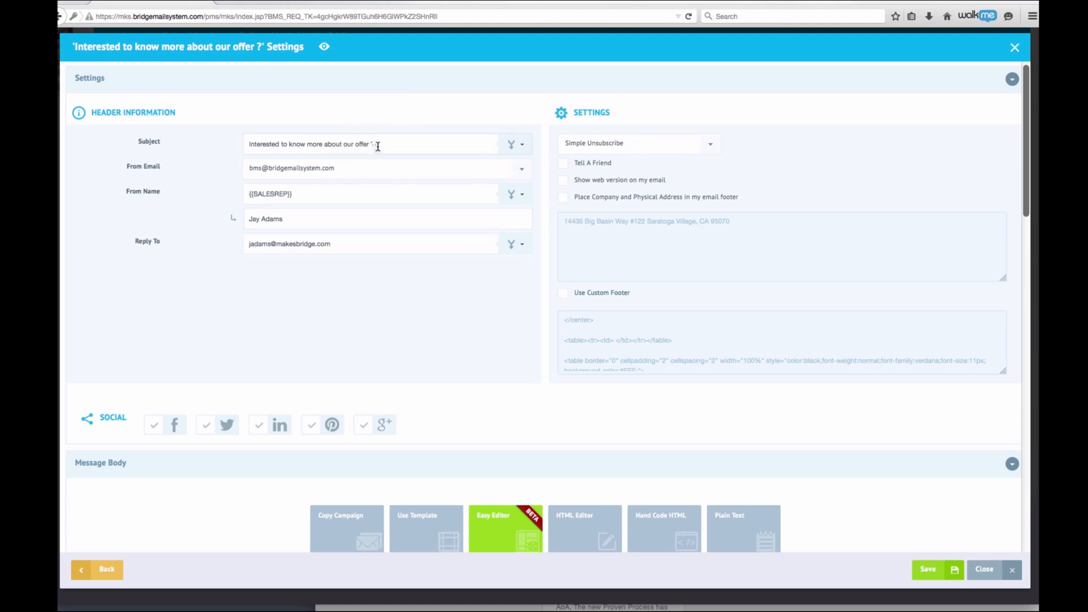
left_click_drag(377, 144, 248, 140)
key("BackSpace")
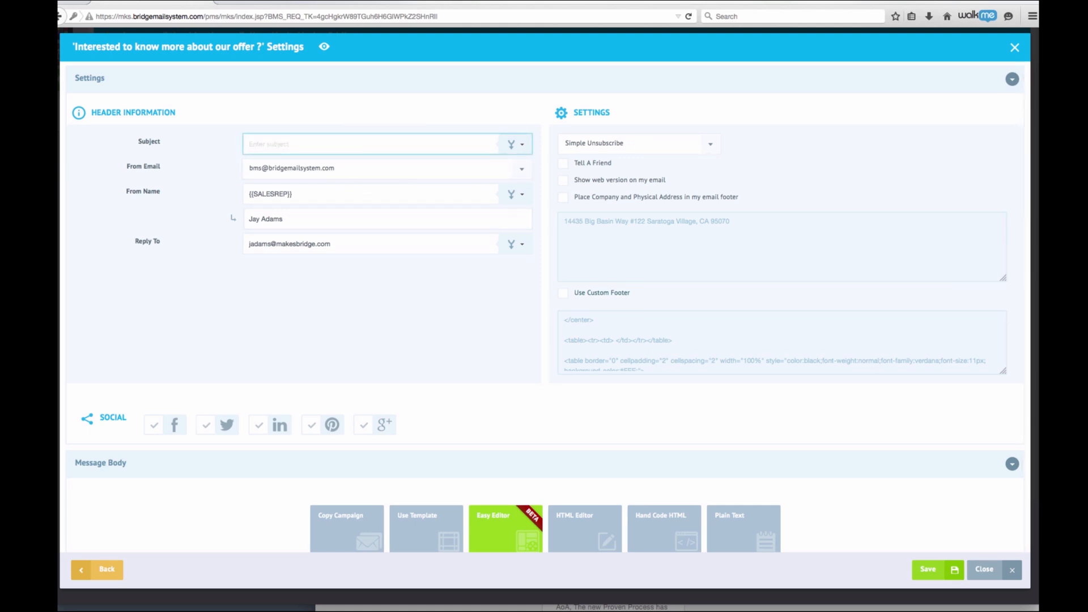
type("Are you available to meet")
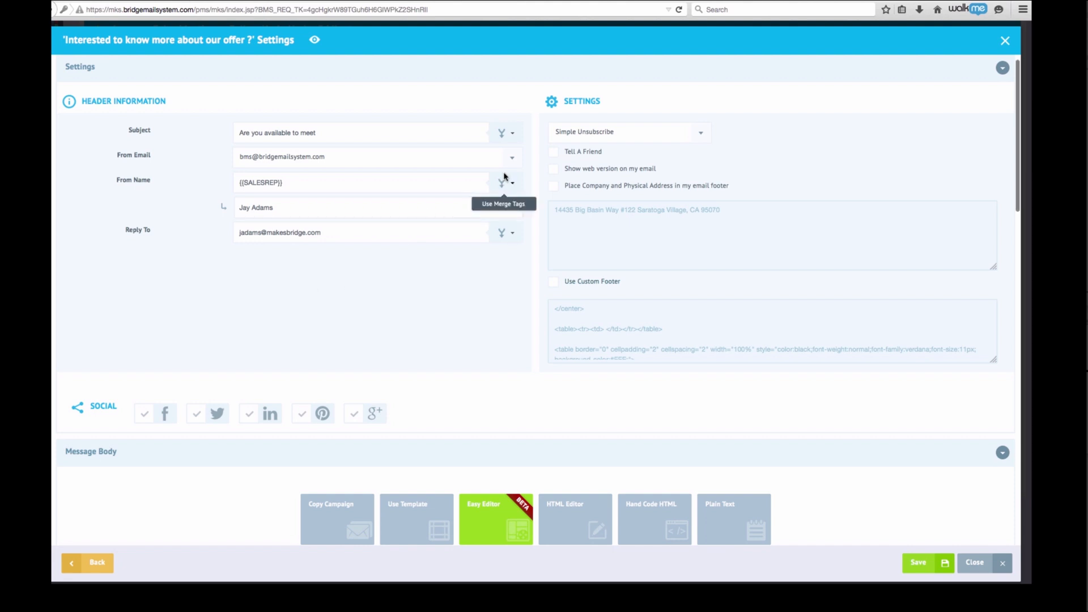
Set the From Email to the {{BMS_SALESREP.EMAIL}} merge tag
left_click(510, 157)
left_click(472, 177)
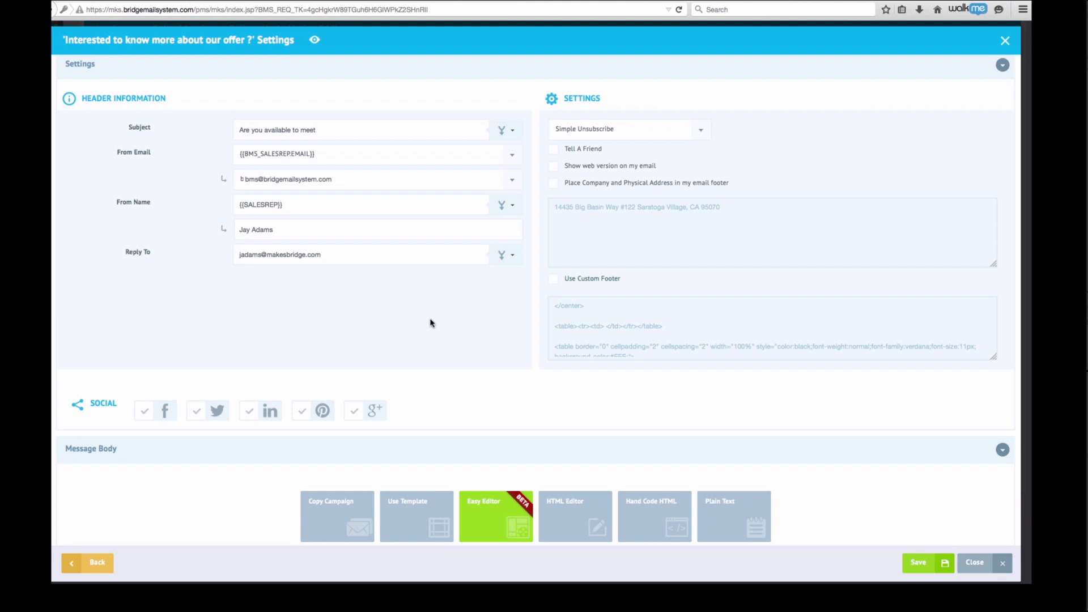
Leave the From Name unchanged and close the message settings to return to the Meeting Bot
left_click(513, 207)
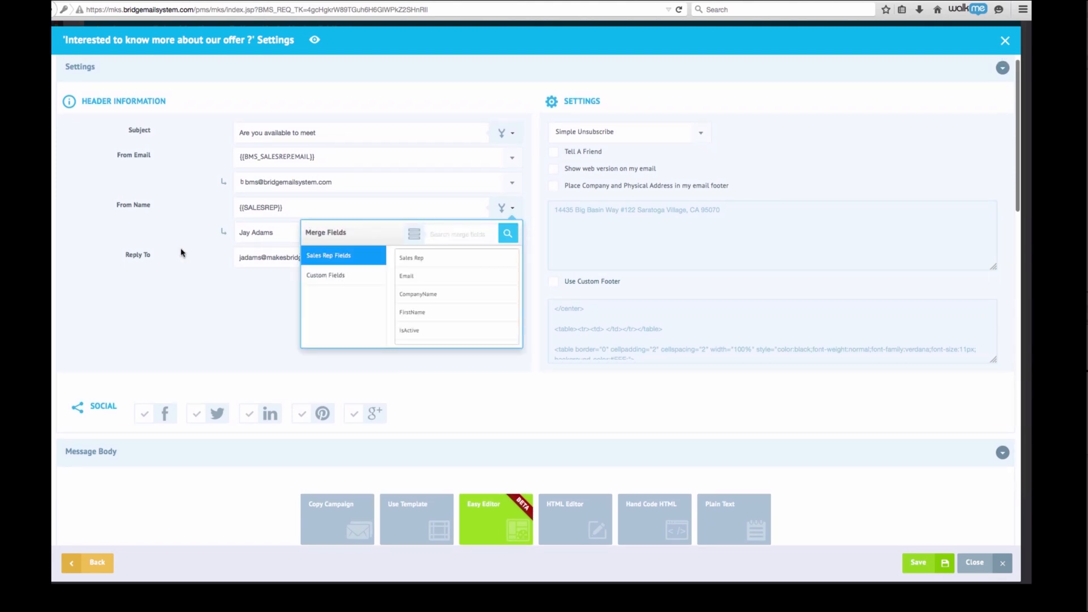
left_click(205, 309)
scroll(286, 232, "down", 1)
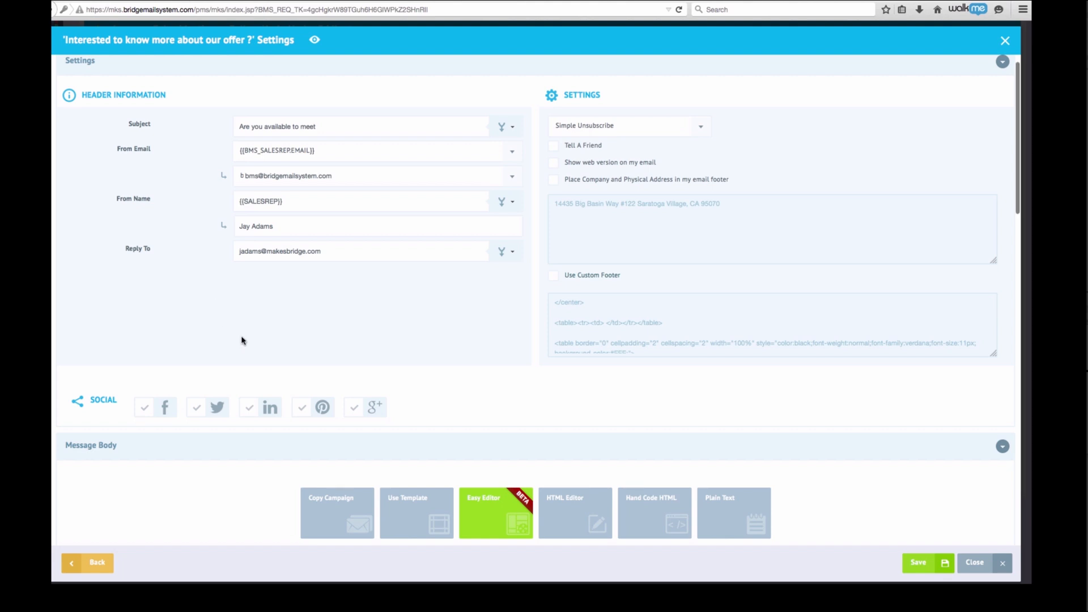
left_click(972, 563)
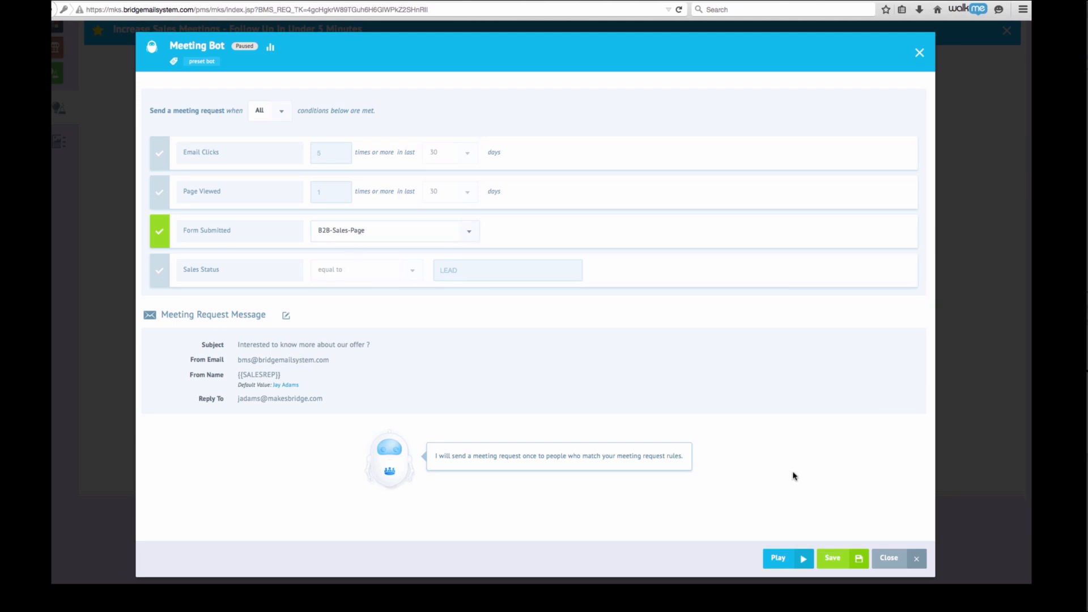
Save the Meeting Request bot settings
left_click(832, 559)
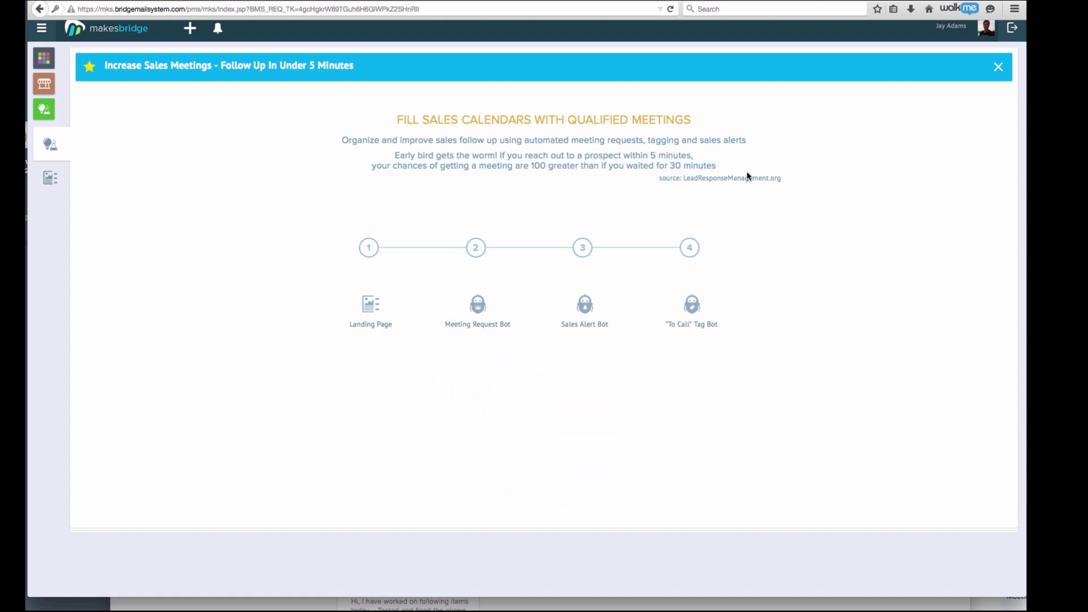
Make the Sales Alert Bot trigger only on Form Submitted and alert both sales reps' e-mail addresses
left_click(590, 309)
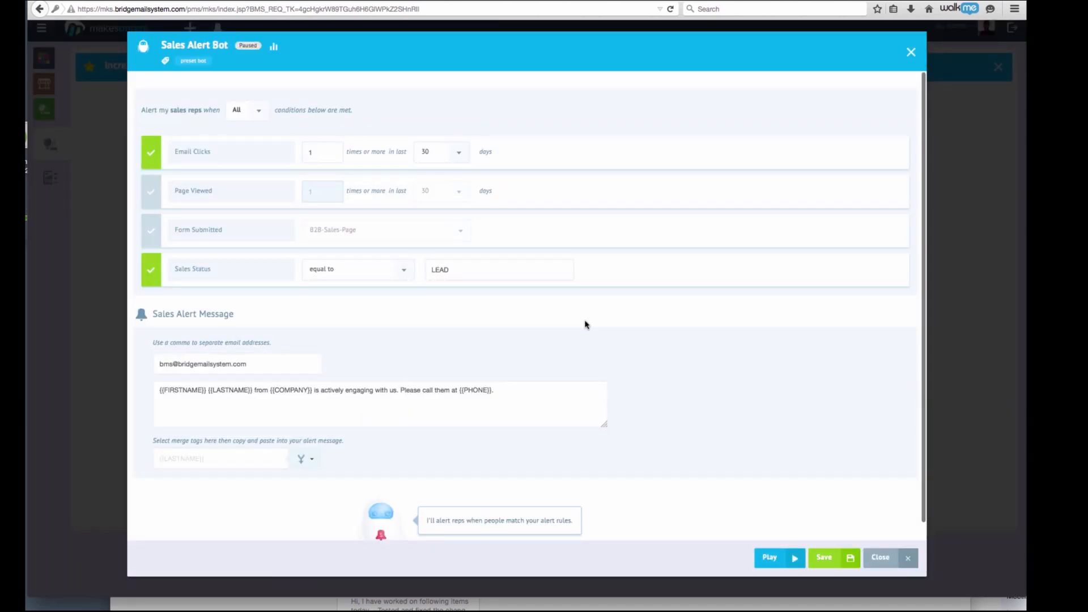
left_click(151, 152)
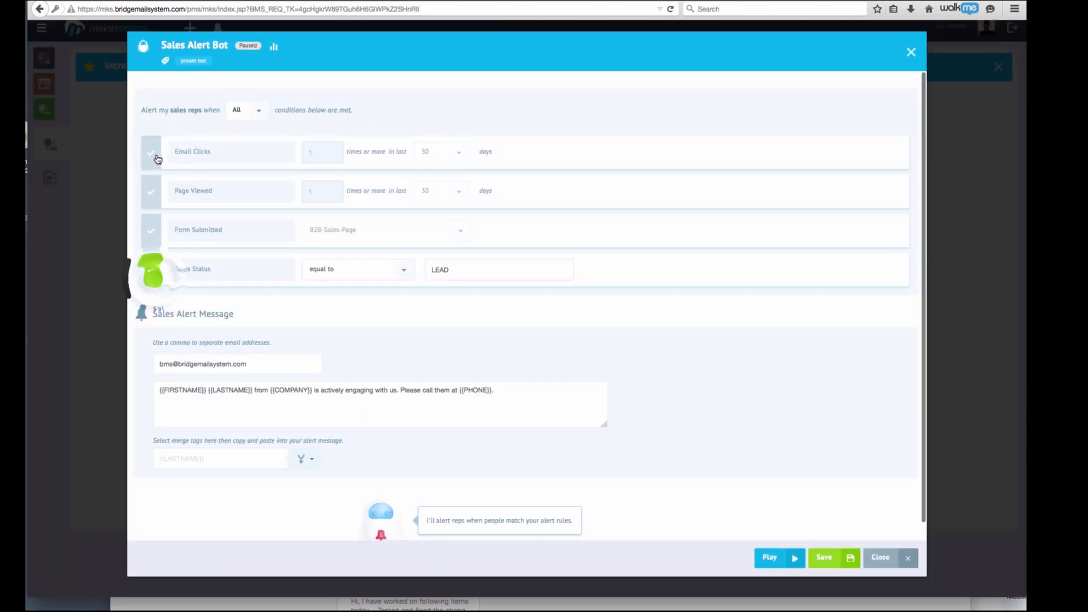
left_click(151, 230)
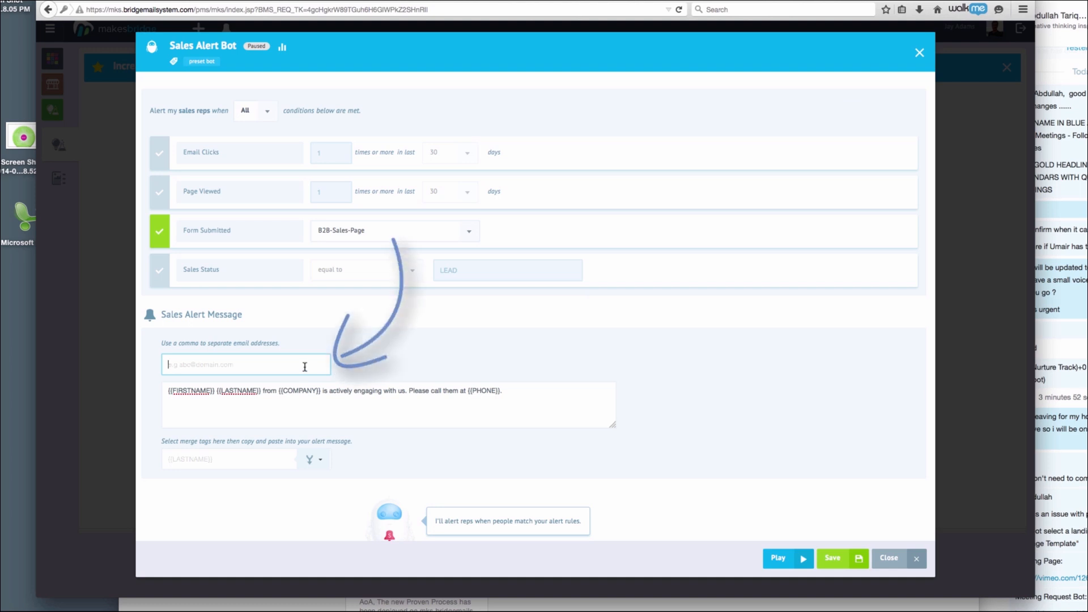
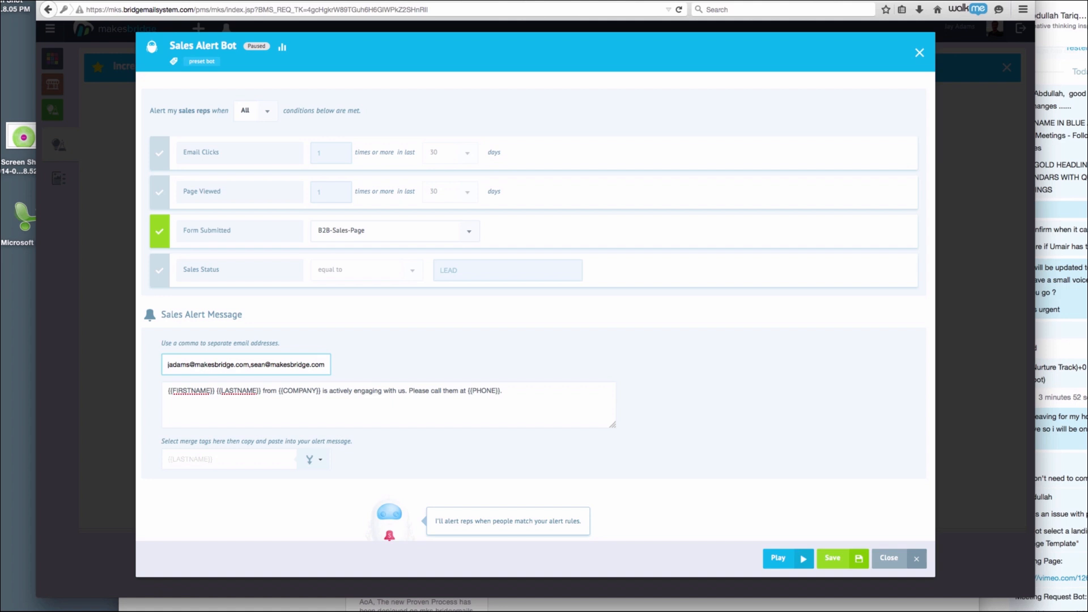
left_click(169, 392)
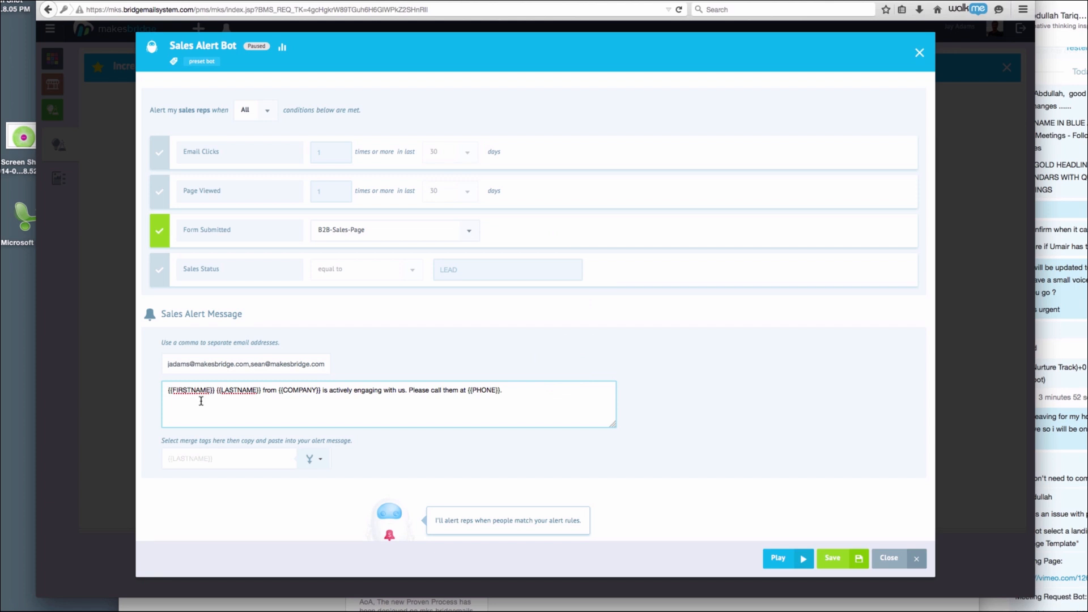
Begin the alert message with 'A meeting request has been sent to', leaving merge fields unchanged
type("A meeting request has been sent to")
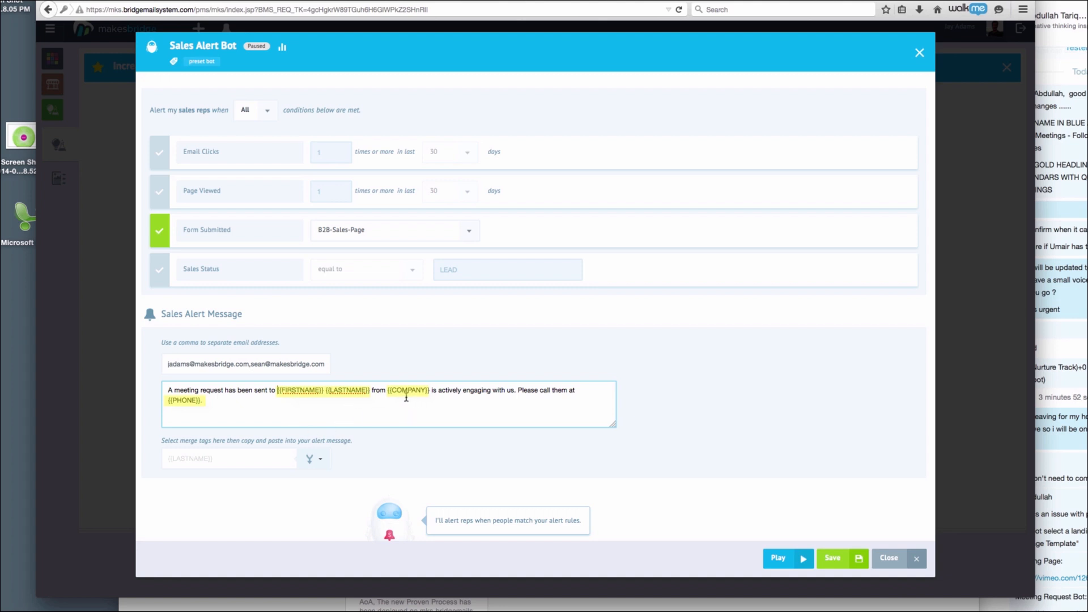
left_click(199, 405)
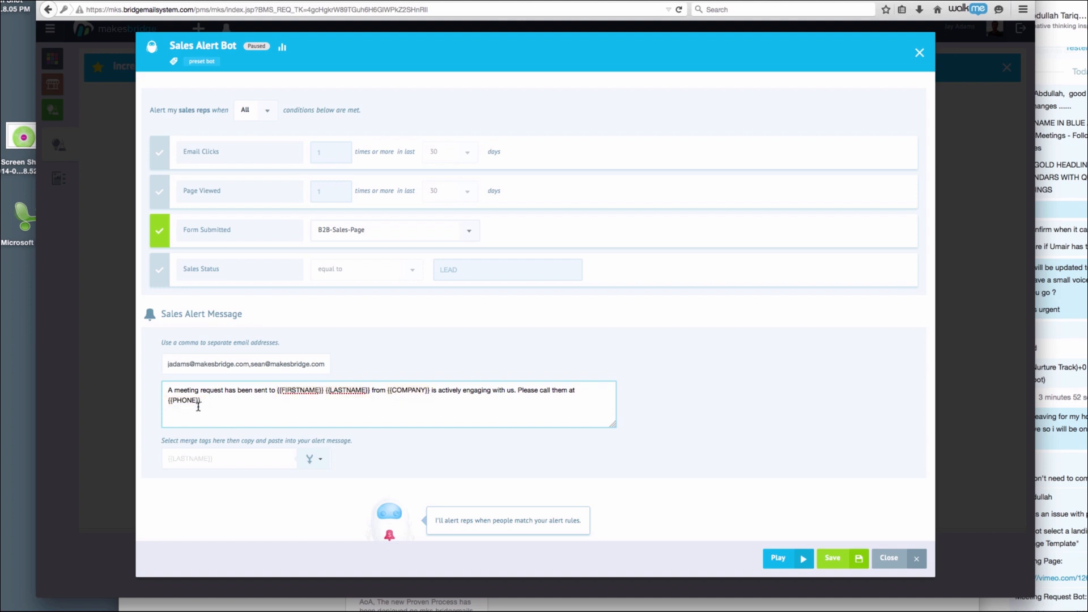
left_click(318, 460)
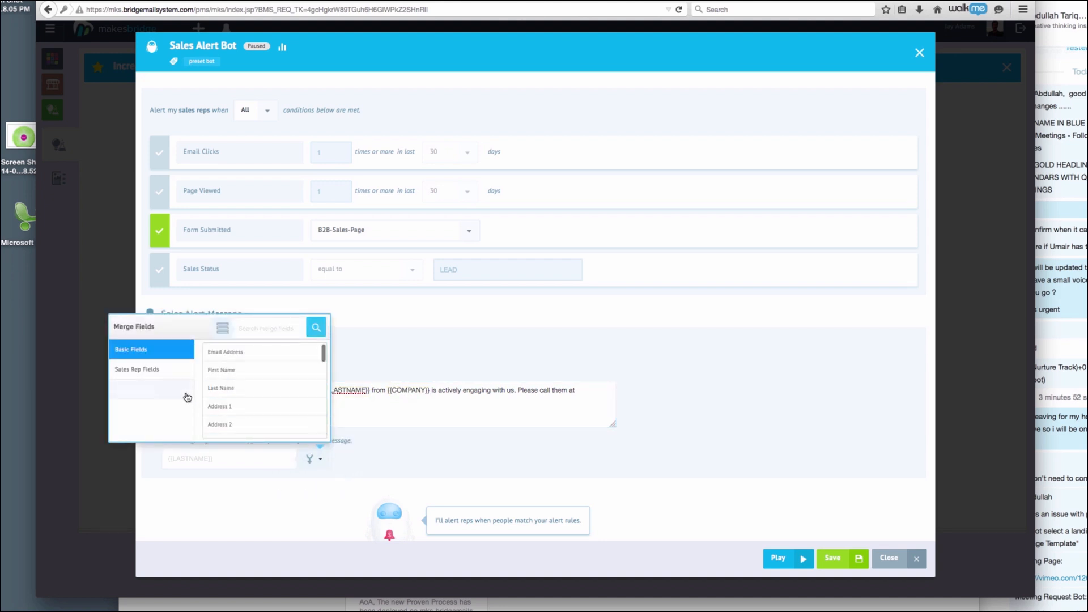
scroll(214, 395, "down", 3)
scroll(213, 395, "down", 4)
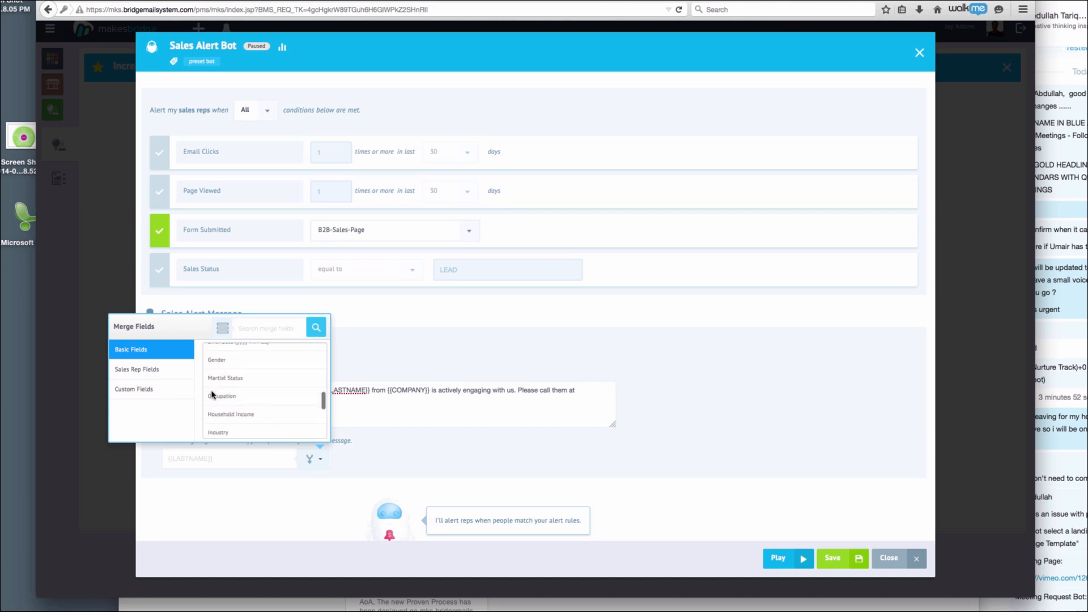
left_click(168, 391)
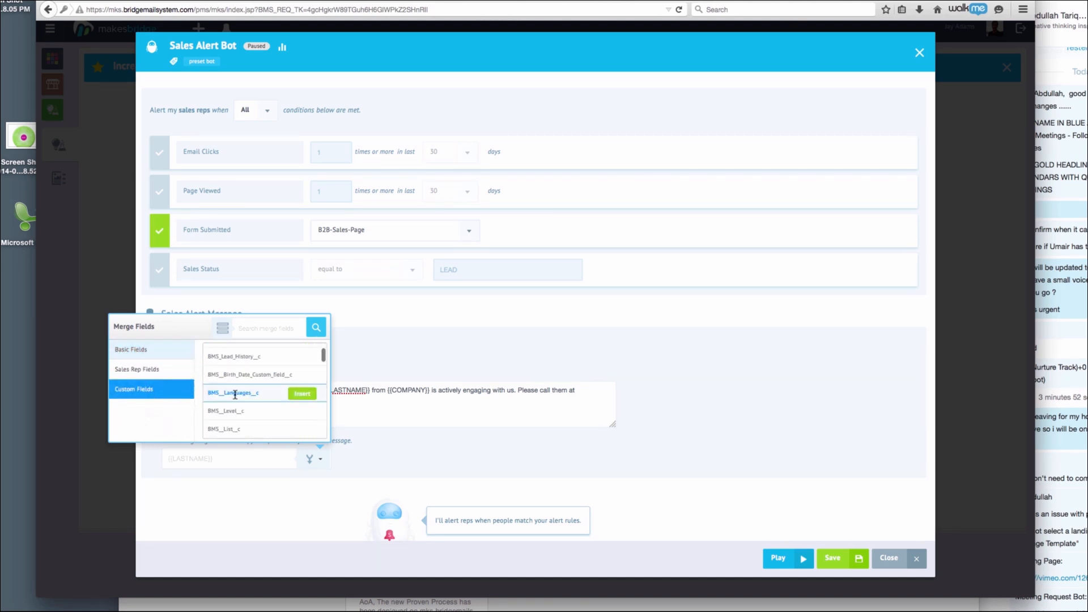
scroll(238, 395, "down", 3)
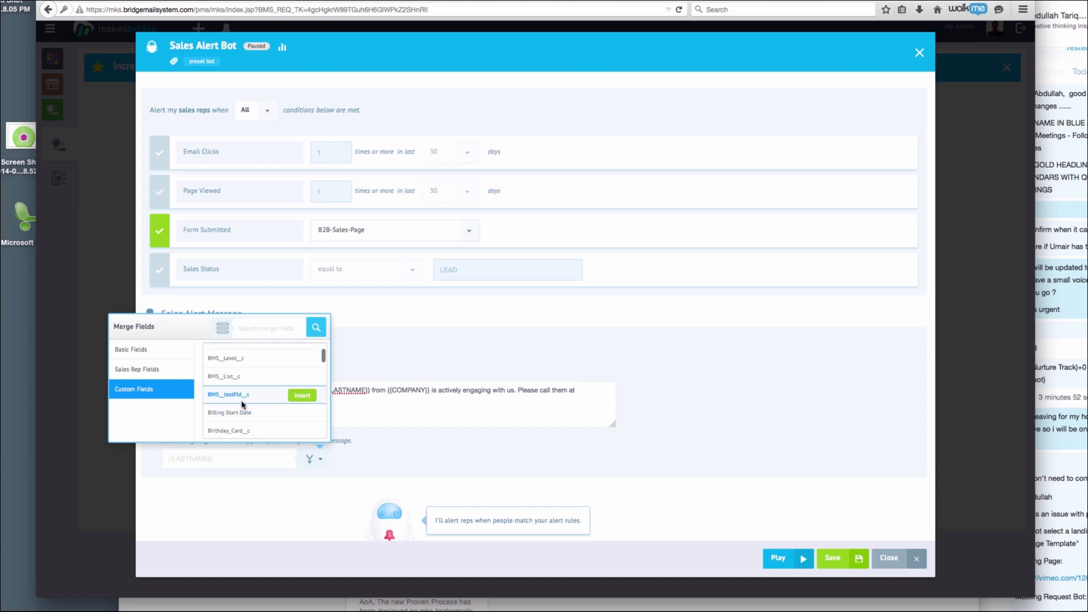
left_click(387, 413)
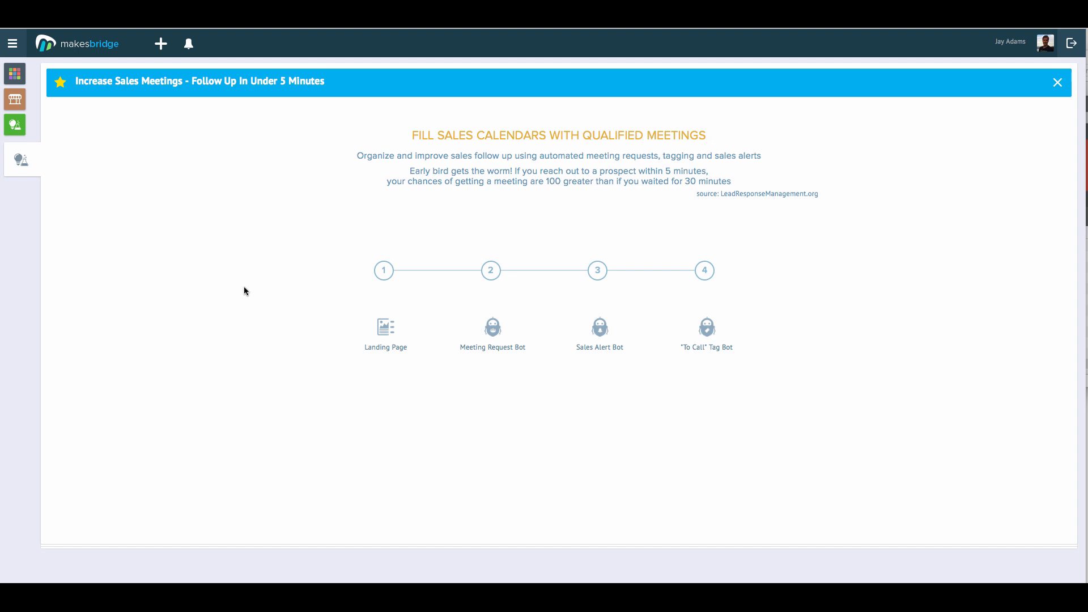
mouse_move(359, 328)
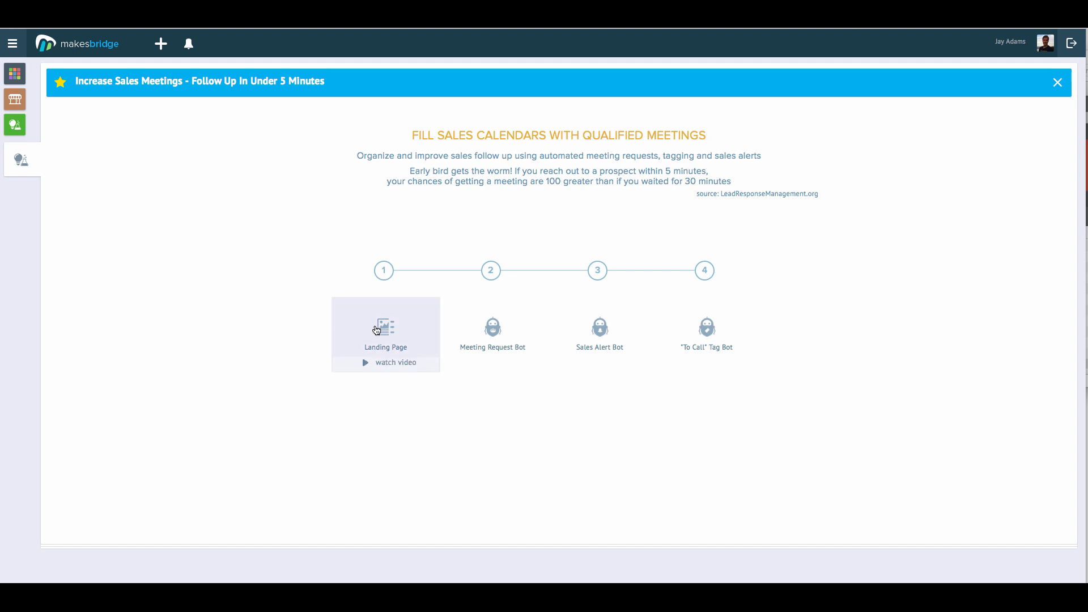
mouse_move(489, 337)
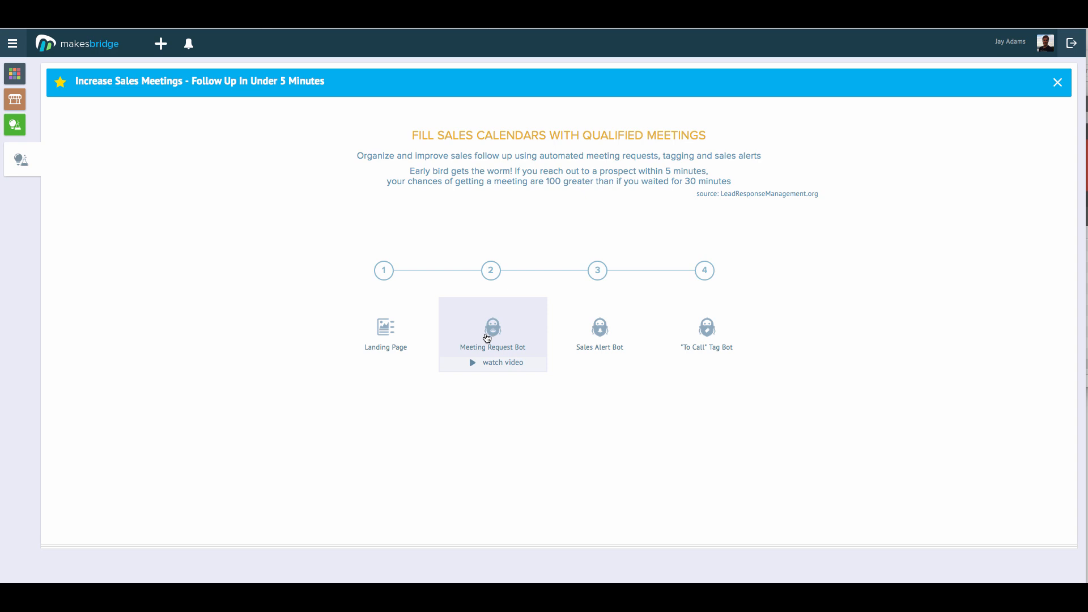
mouse_move(588, 341)
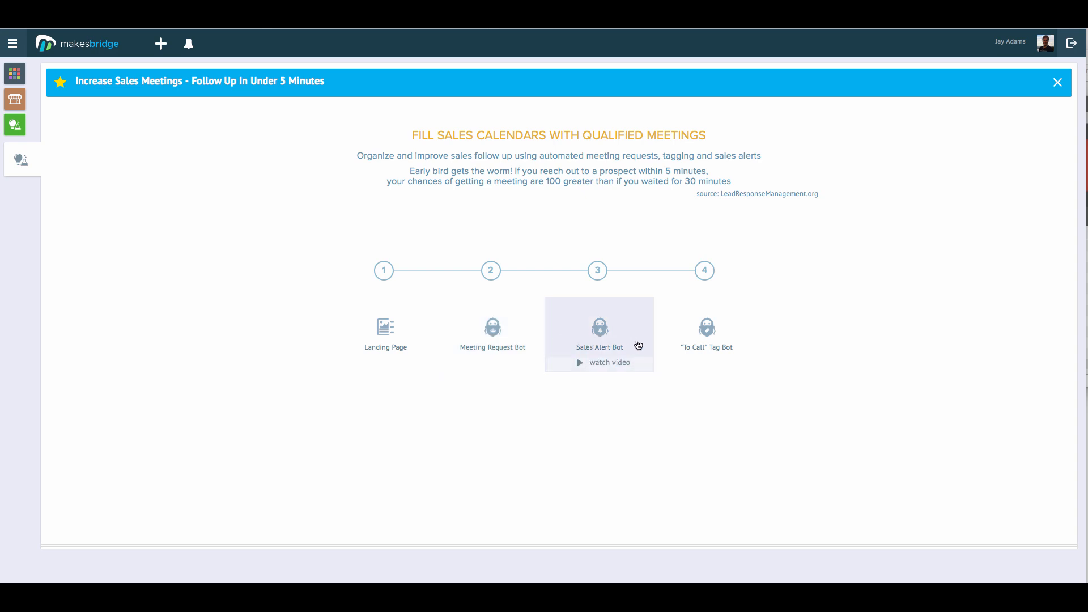
mouse_move(709, 348)
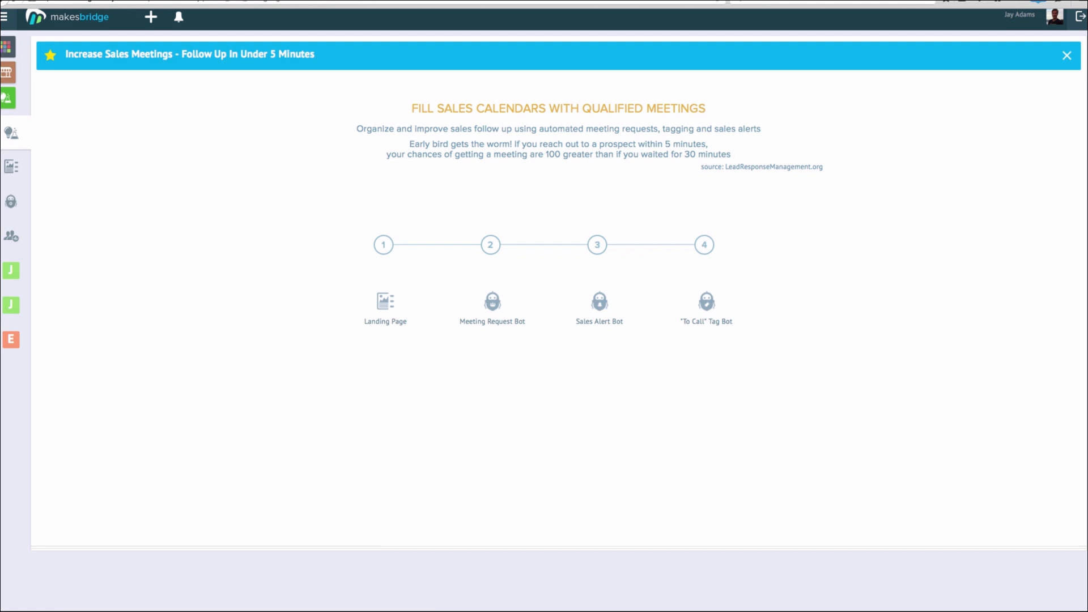
Filter contacts by the Sales Inquiry tag and open the American Speed Reading contact's profile
left_click(12, 237)
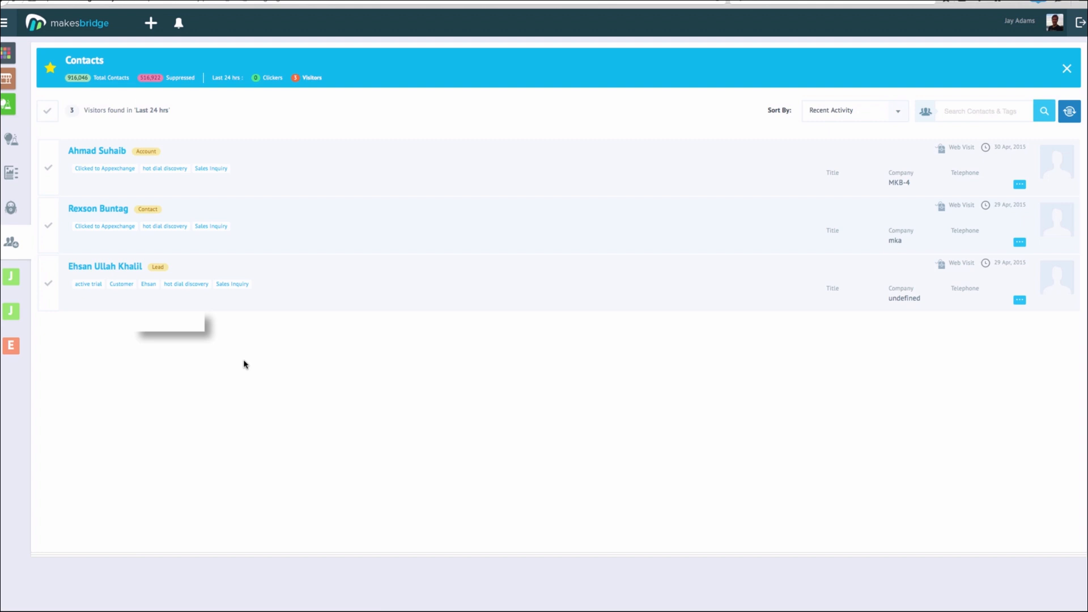
left_click(213, 168)
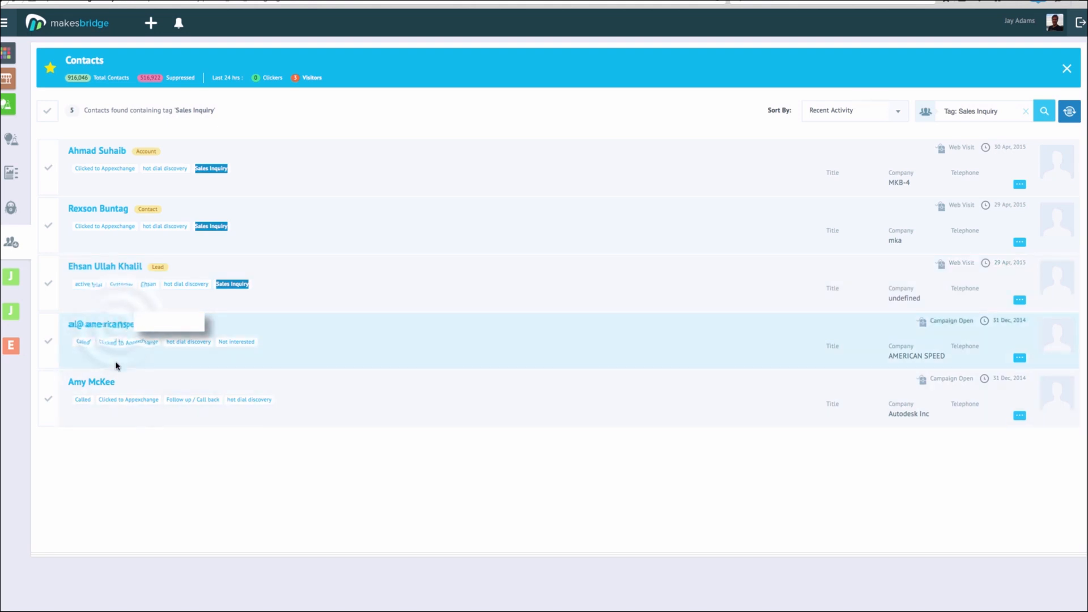
left_click(119, 328)
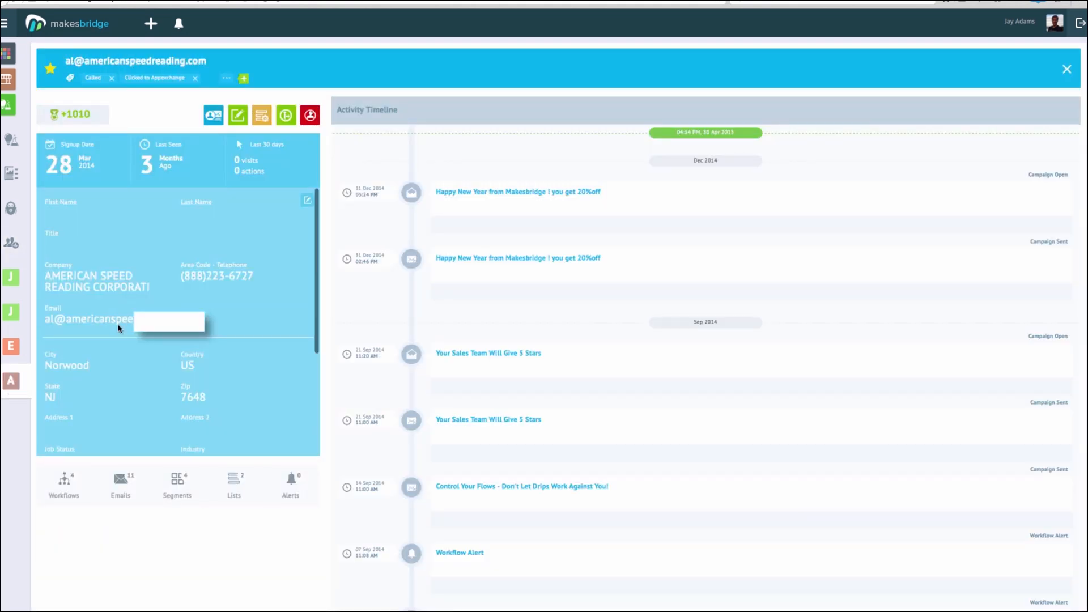
Remove the Sales Inquiry tag from the American Speed Reading contact and refresh the list to 4 contacts
left_click(228, 82)
left_click(228, 82)
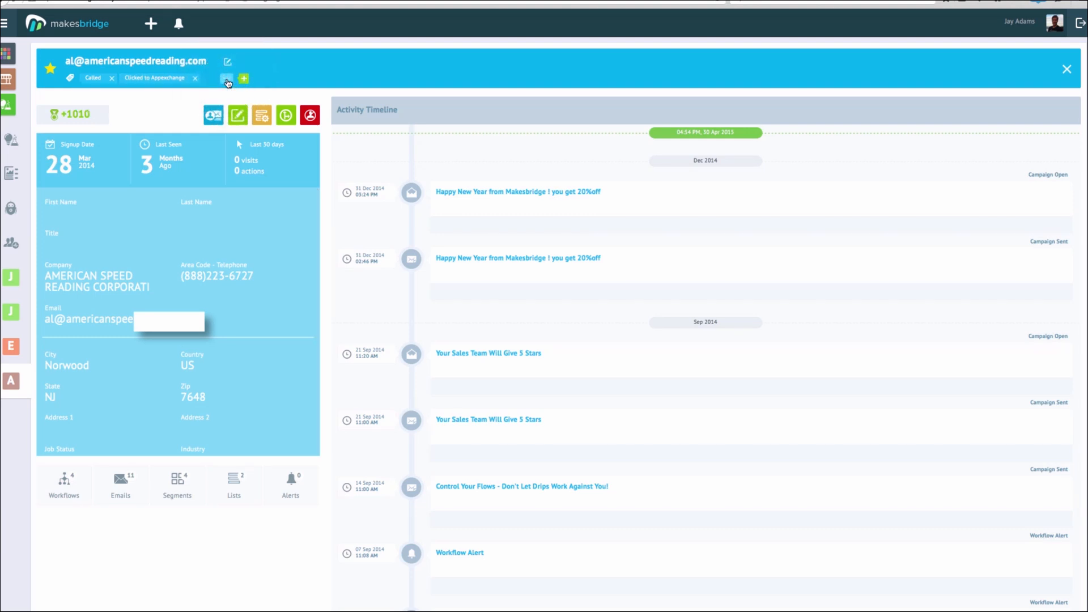
left_click(228, 83)
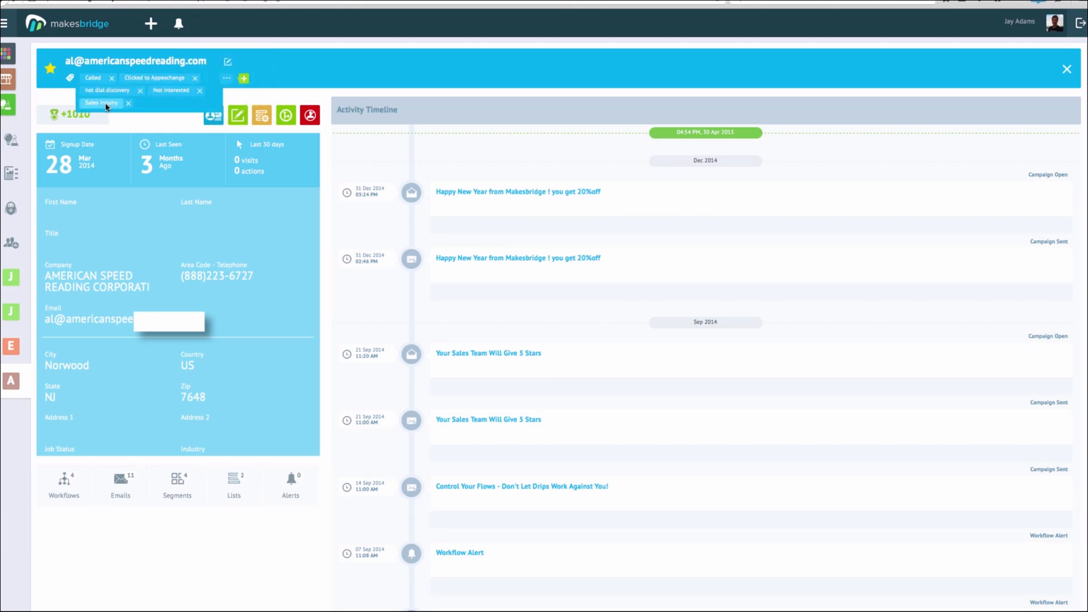
left_click(16, 244)
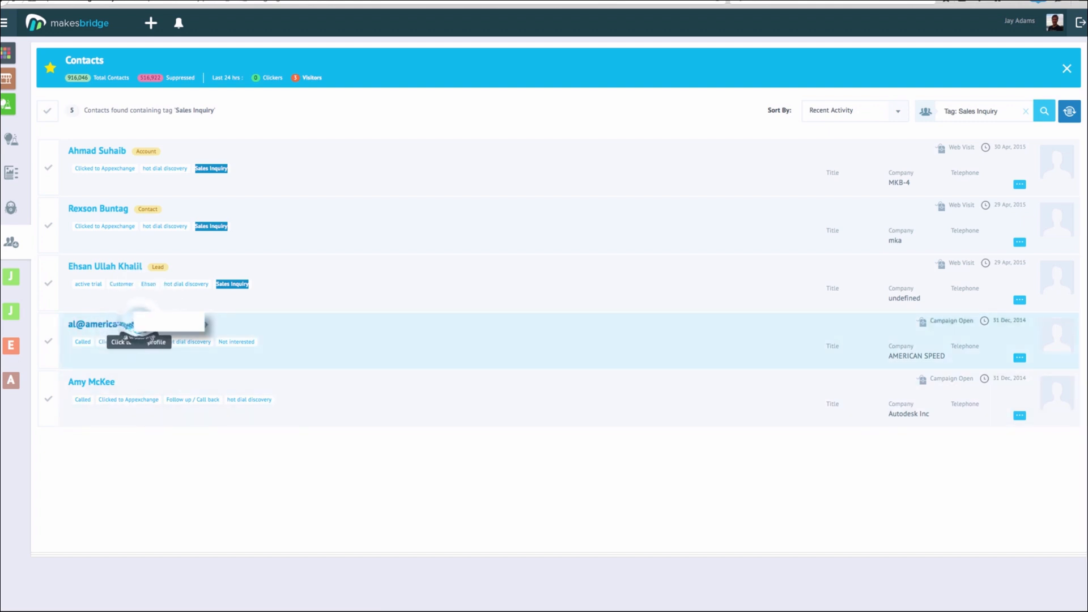
left_click(130, 326)
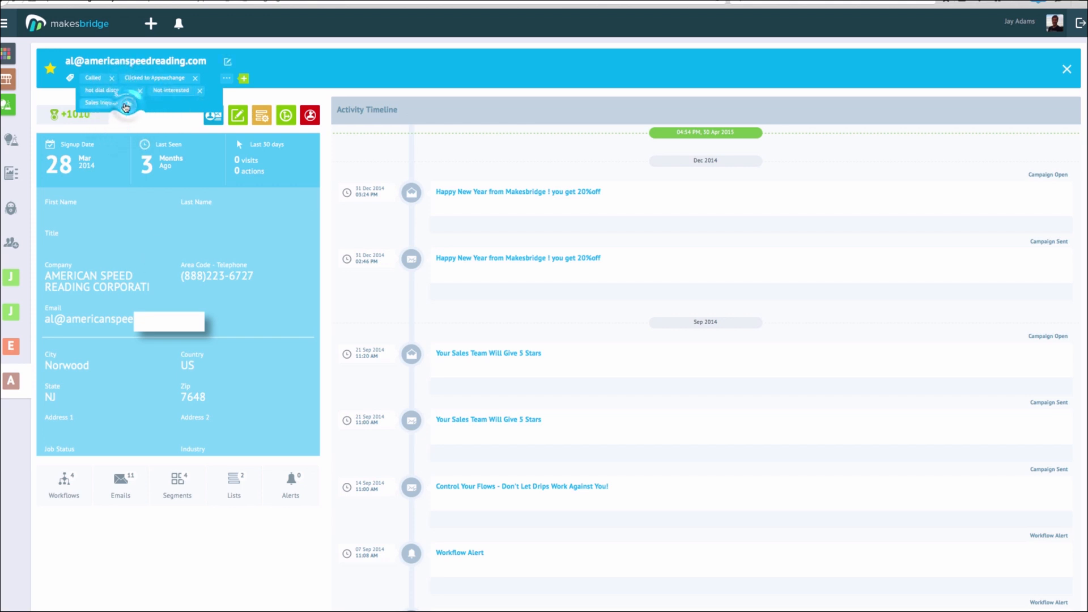
left_click(1066, 69)
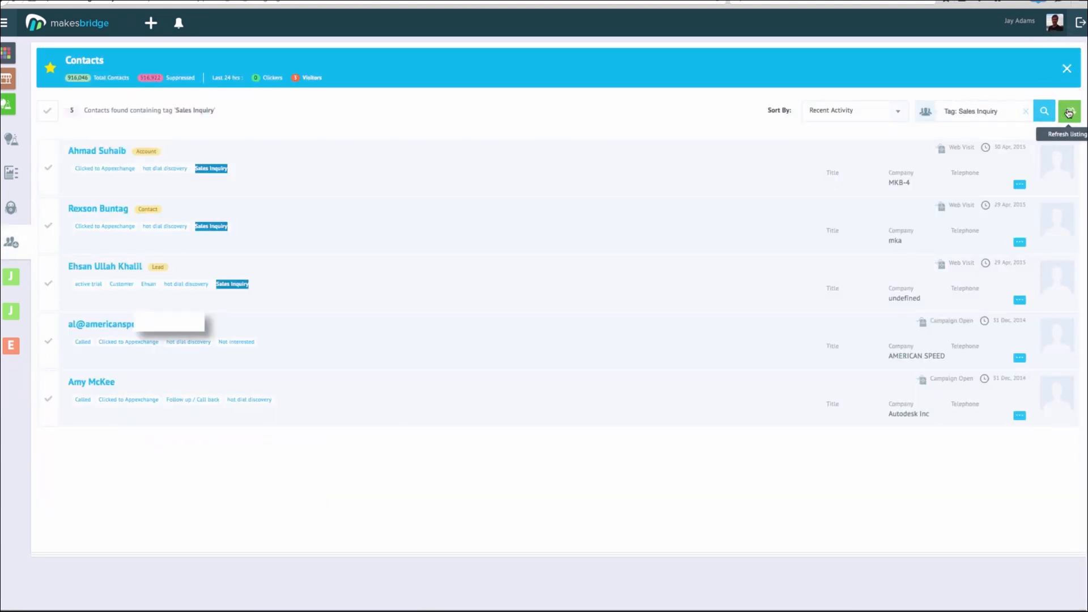
left_click(1068, 113)
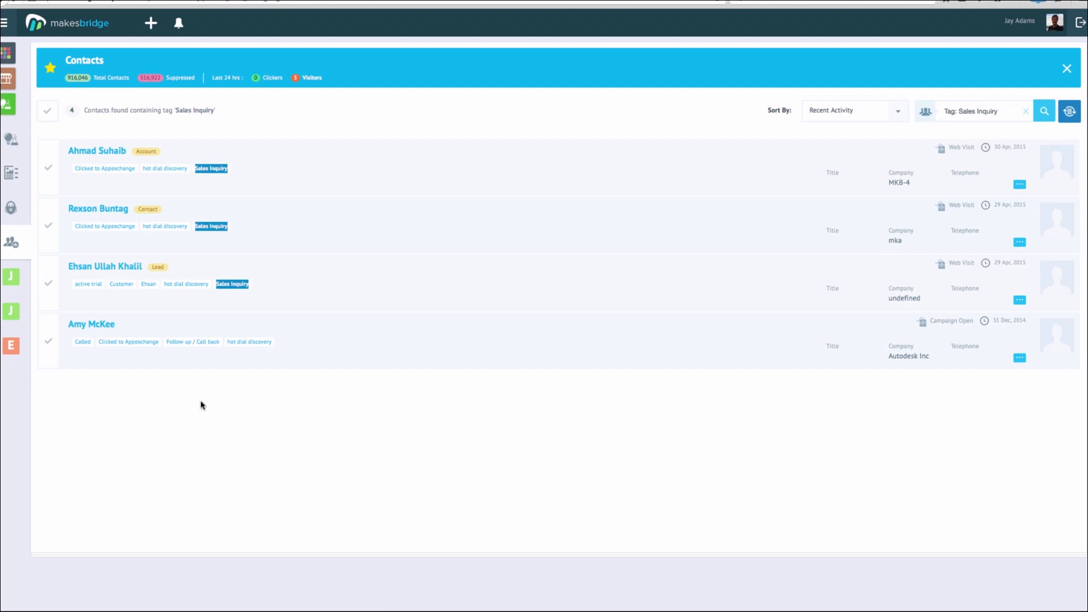
Create a new tag bot named 'Sales Inquiry' from the Increase Sales Meetings page
left_click(11, 138)
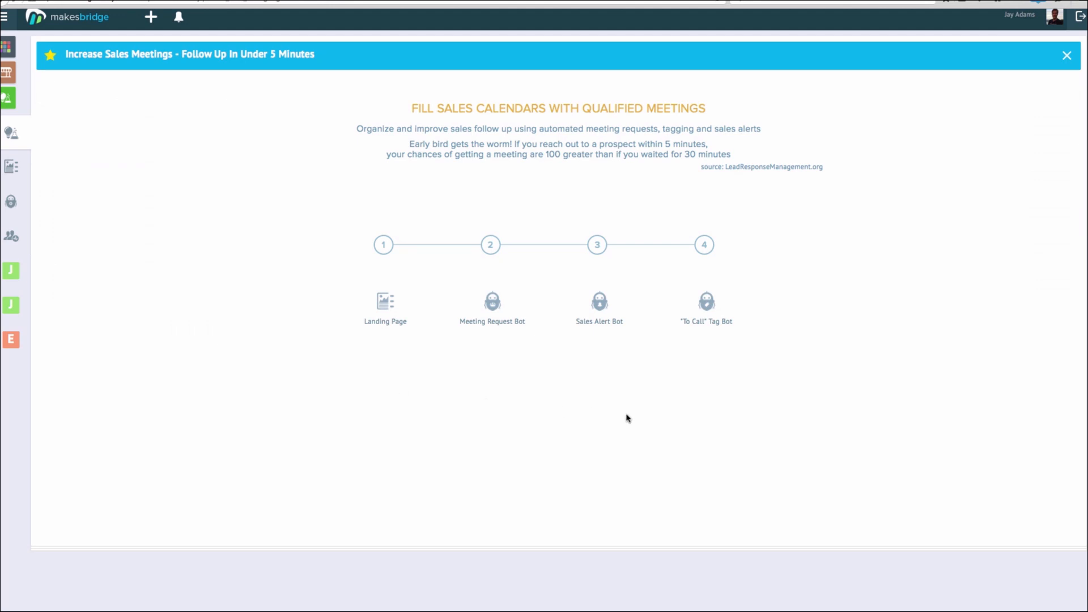
left_click(705, 306)
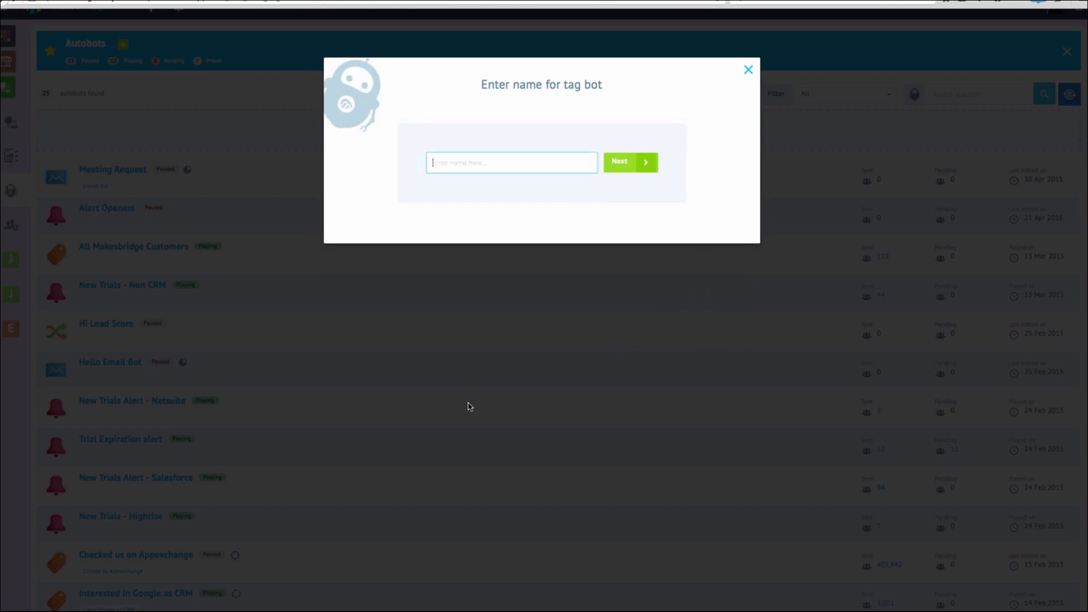
type("Sales Inquiry")
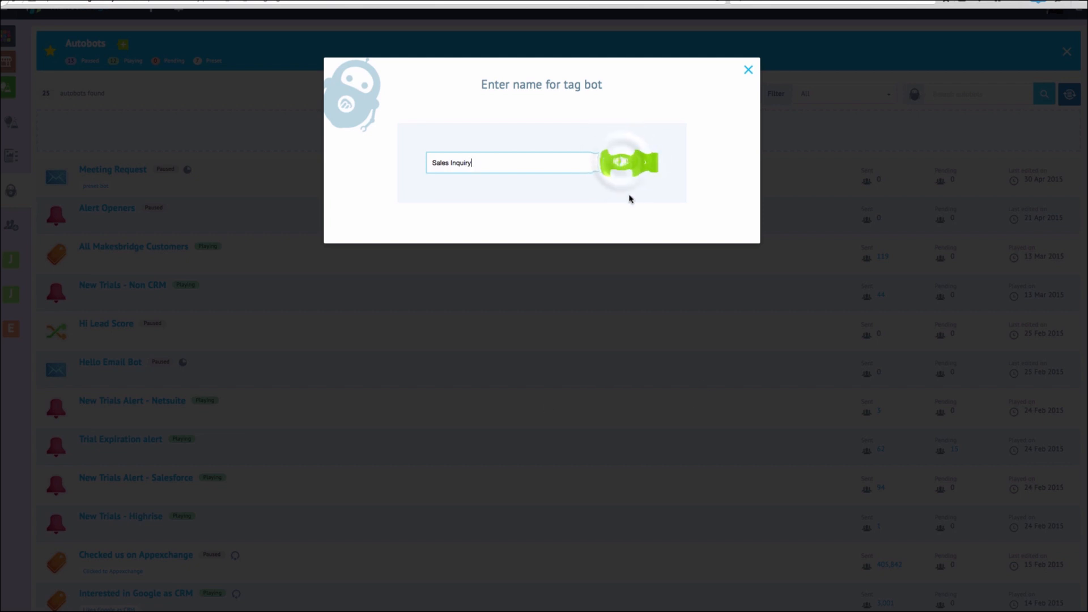
left_click(621, 163)
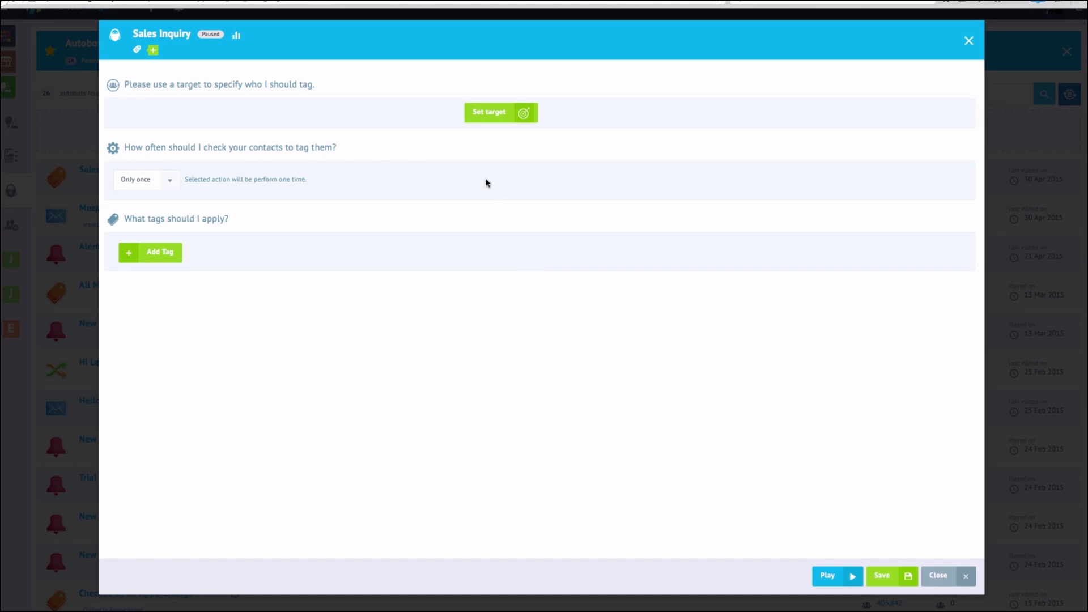
Create a new target named 'Sales Inquiry' for the tag bot
left_click(491, 114)
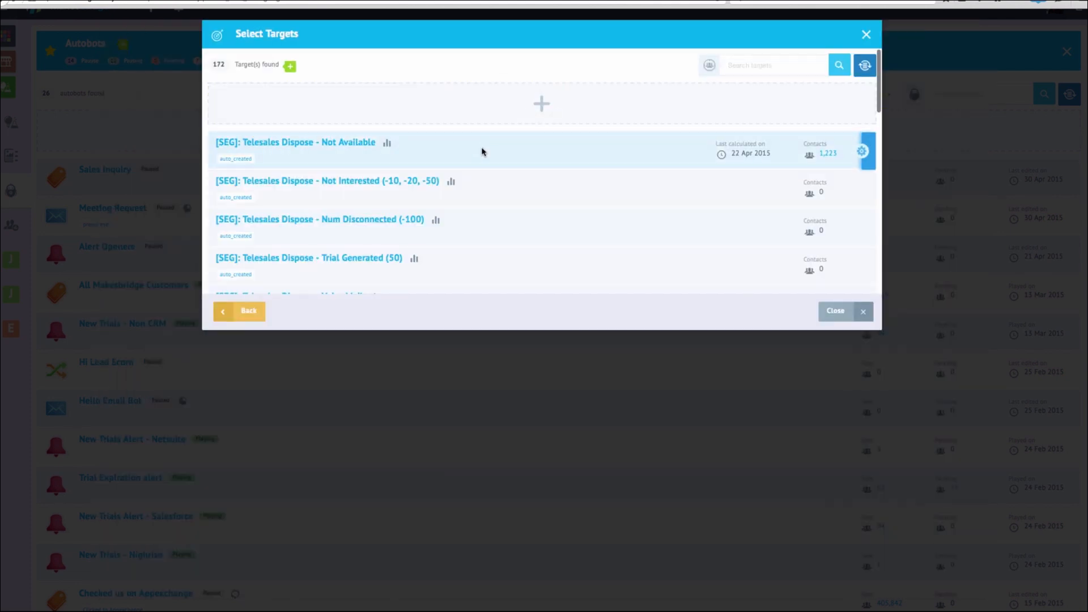
left_click(544, 106)
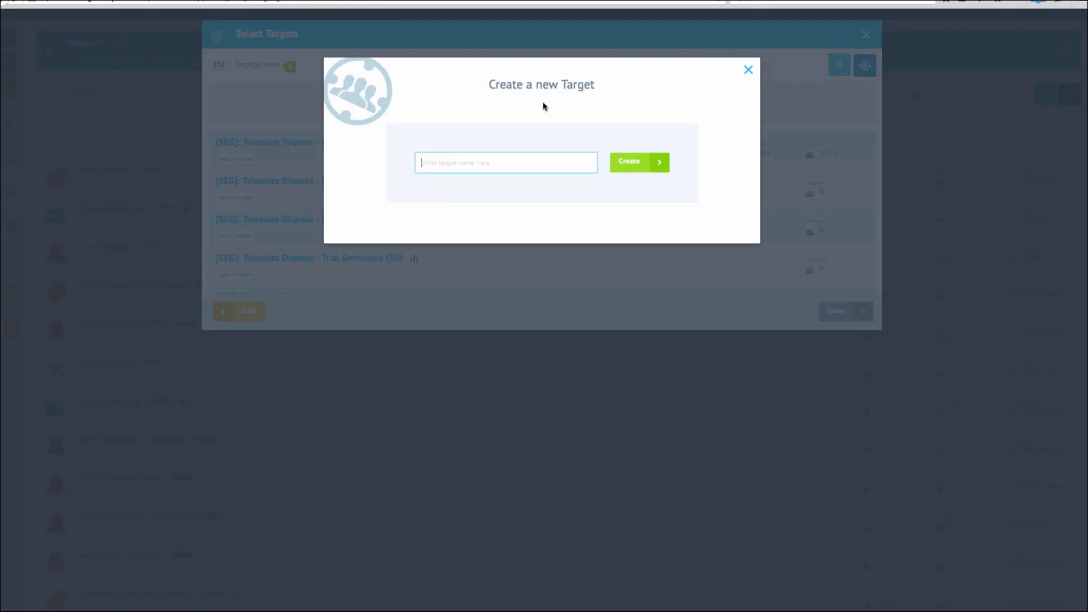
type("Sales Iq")
key("BackSpace")
type("nquiry")
left_click(639, 161)
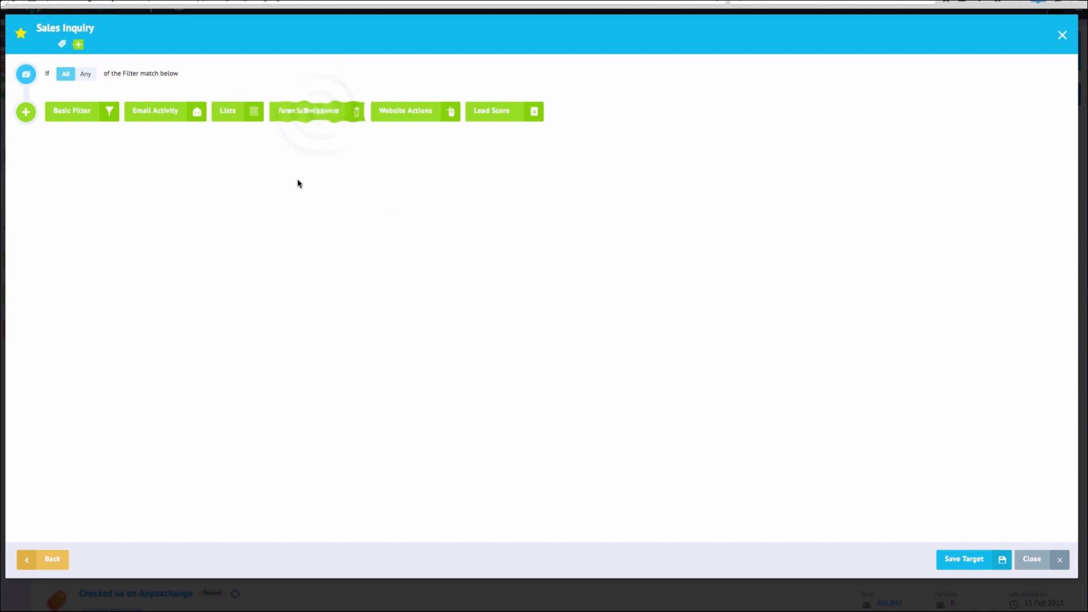
Filter the target to B2B-Sales-Page form submissions in the last 1 day and save it
left_click(317, 111)
left_click(278, 118)
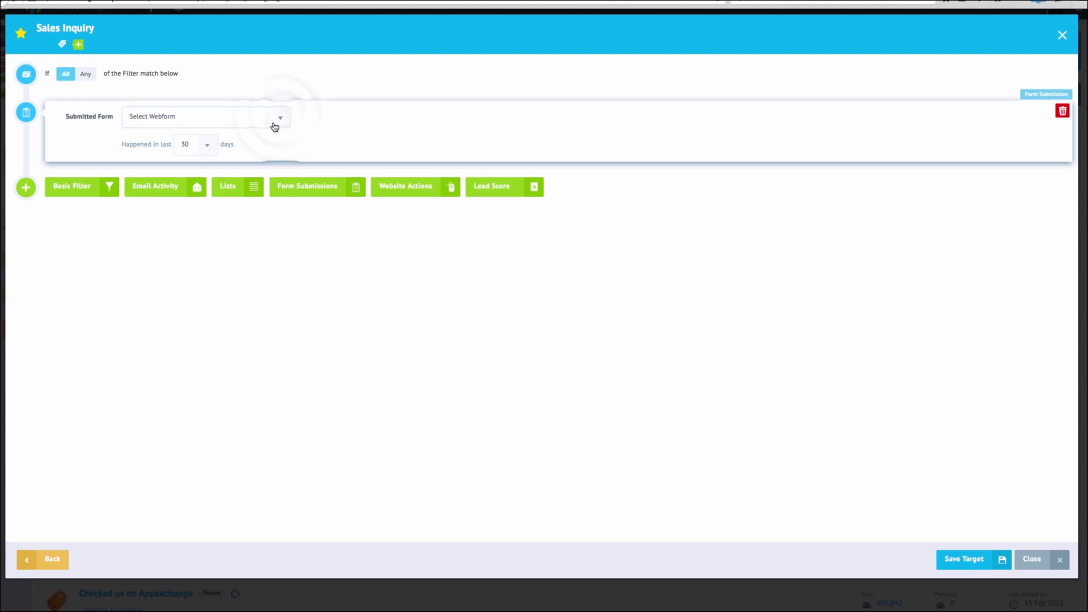
left_click(232, 161)
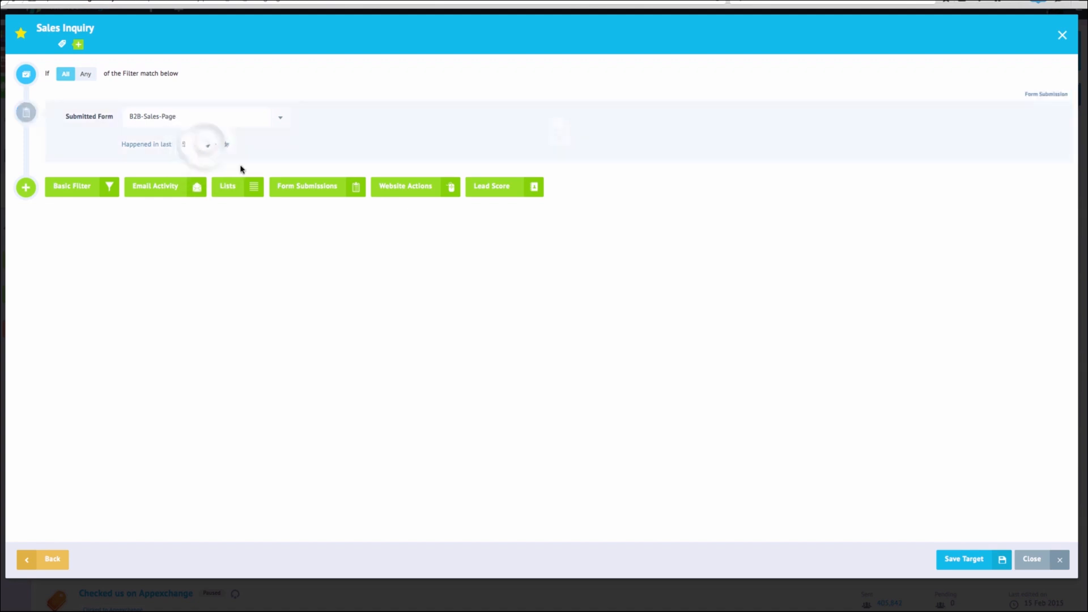
left_click(205, 145)
scroll(204, 176, "up", 6)
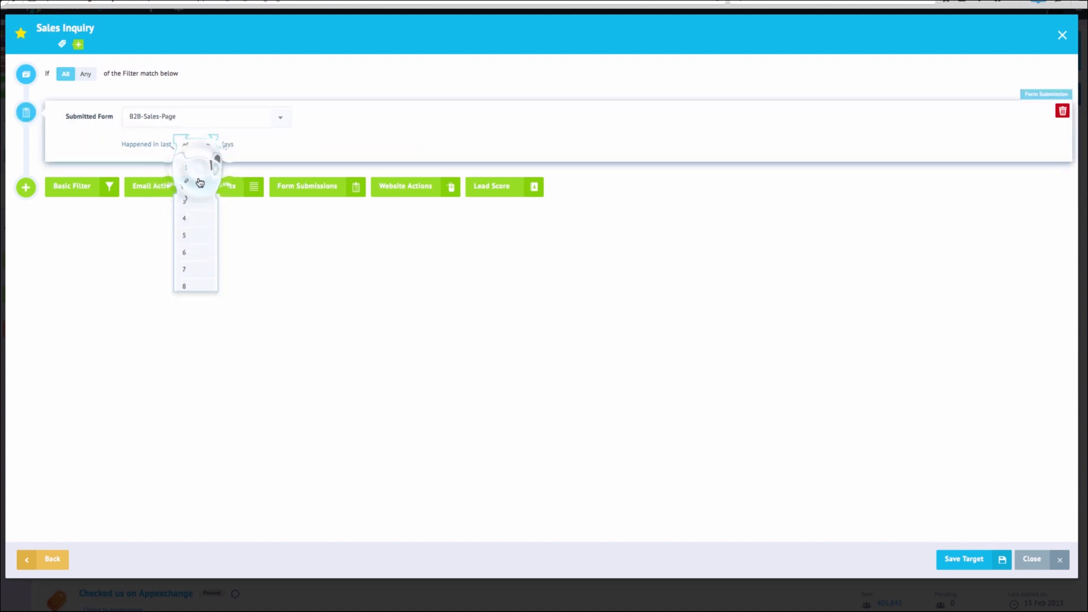
left_click(198, 169)
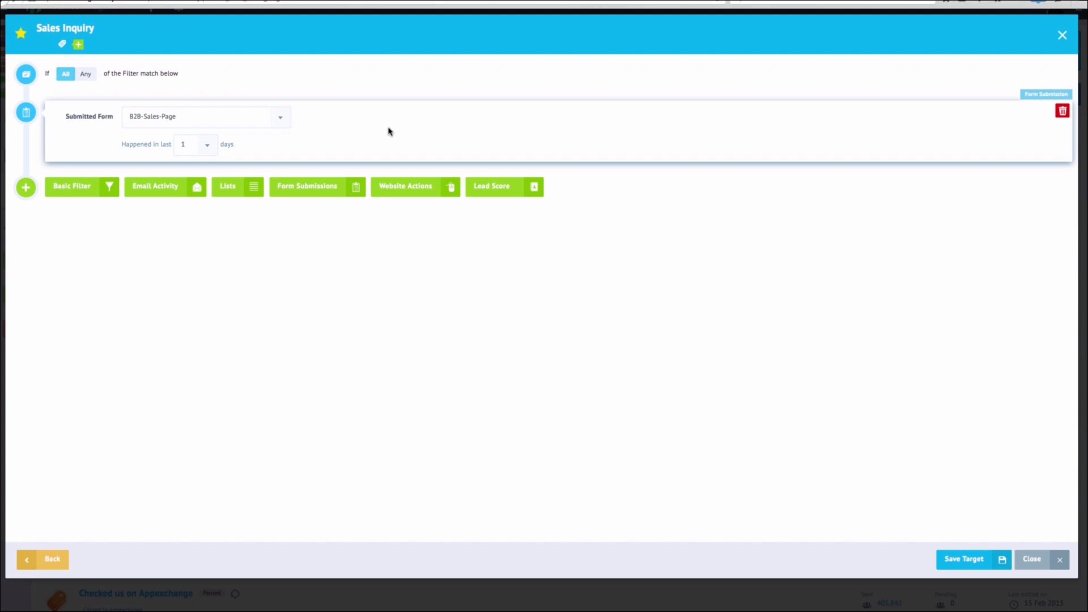
left_click(964, 559)
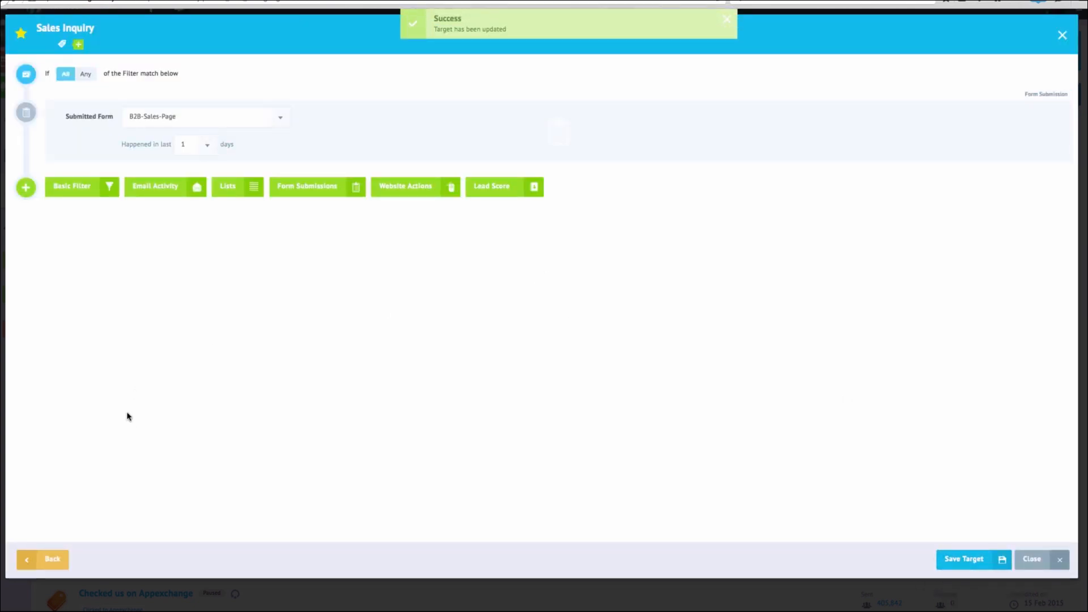
left_click(55, 562)
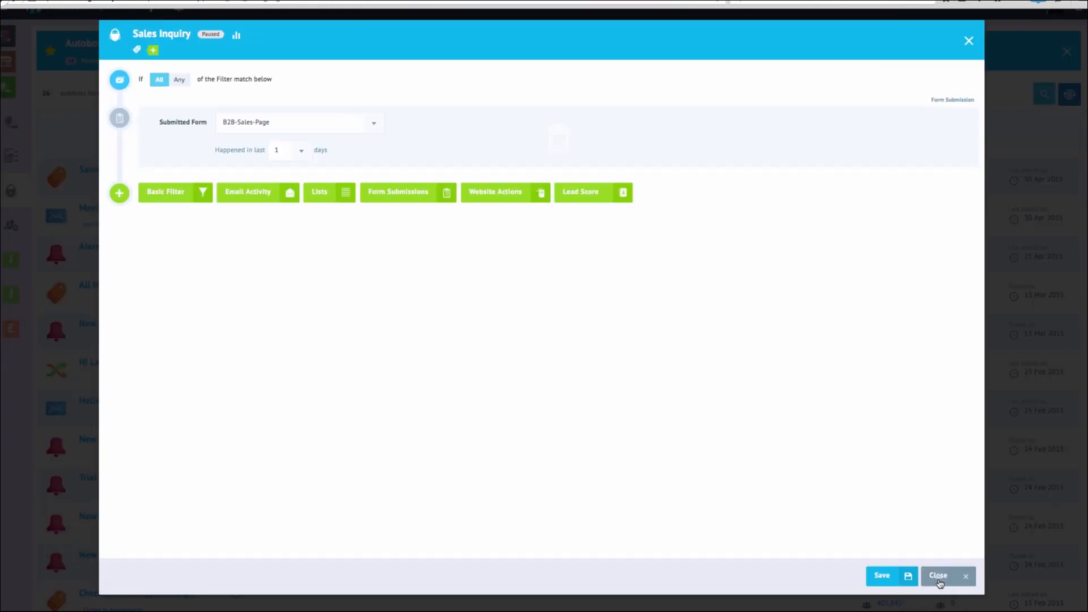
Assign the Sales Inquiry target to the Sales Inquiry tag bot
left_click(935, 577)
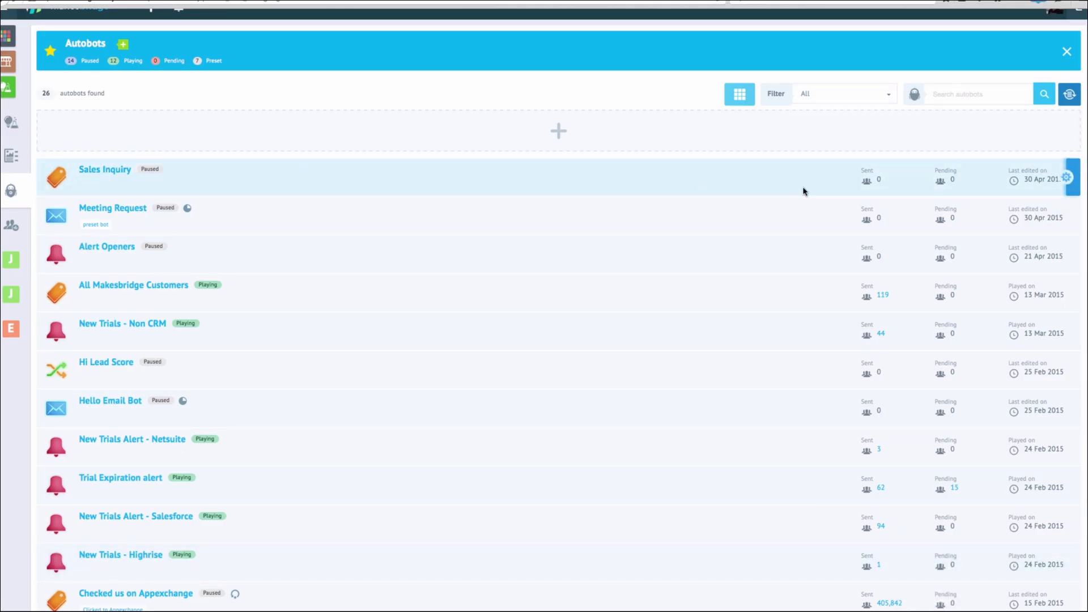
mouse_move(1061, 182)
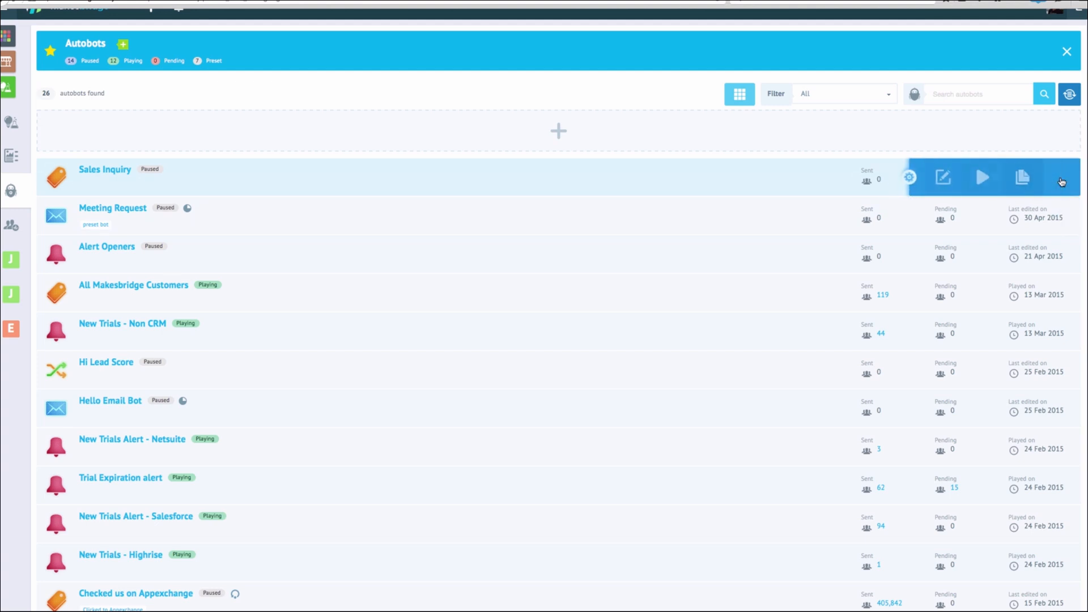
left_click(946, 178)
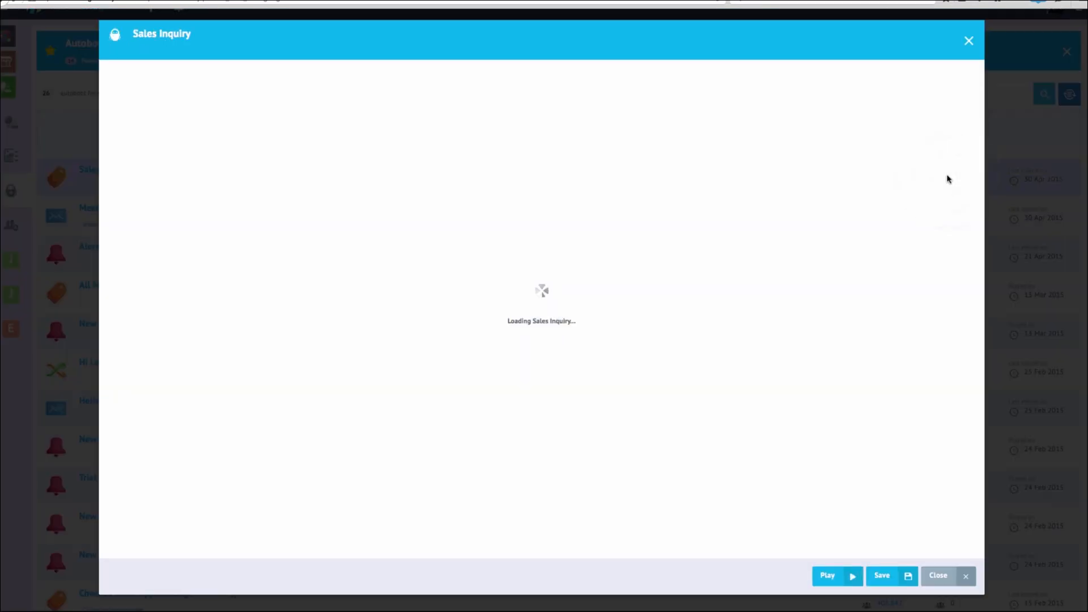
left_click(481, 115)
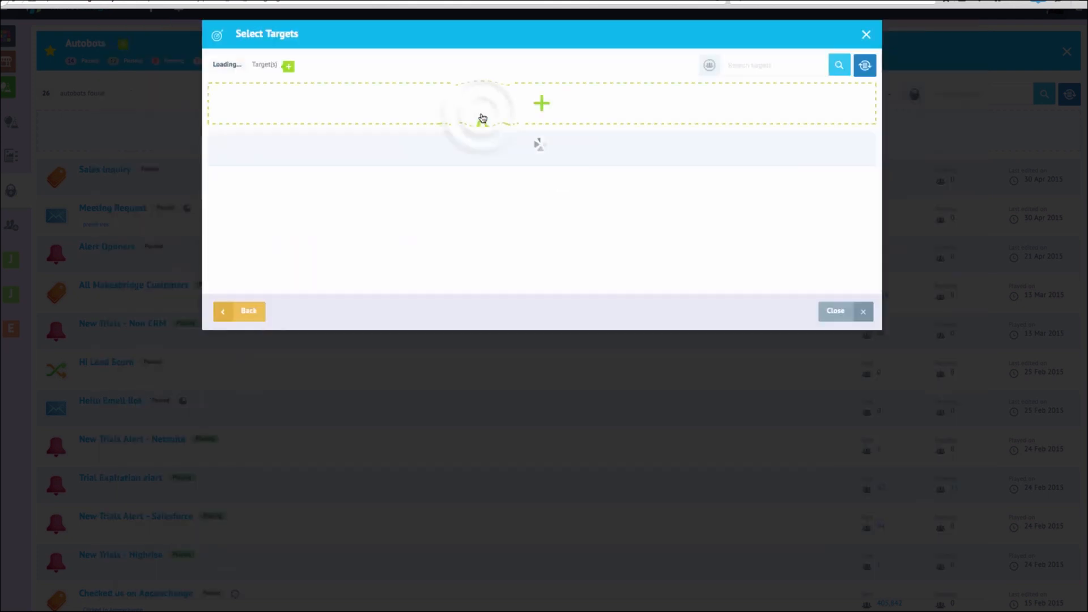
left_click(787, 65)
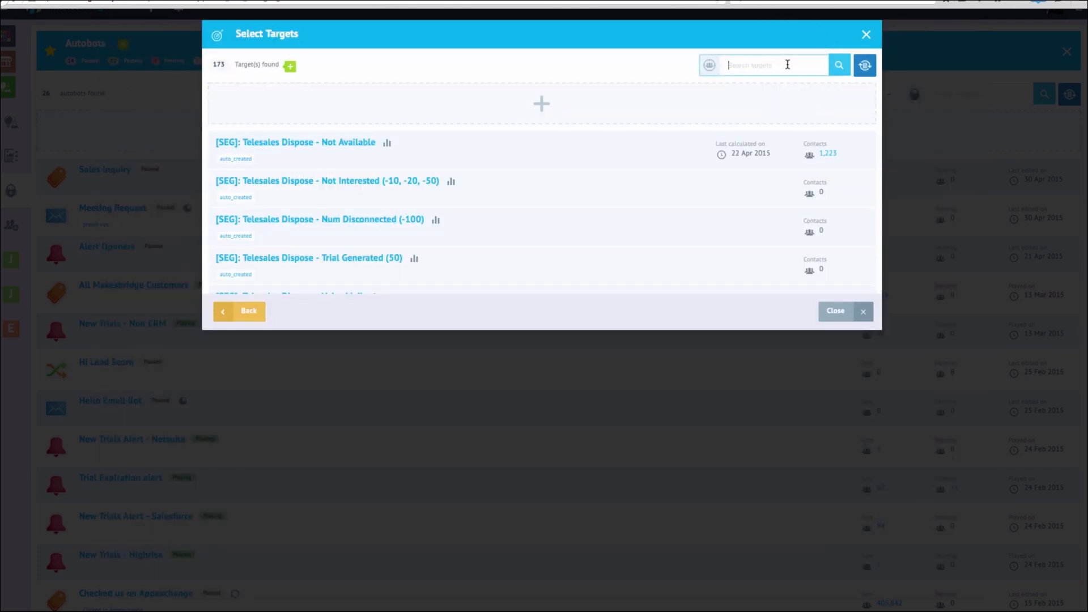
type("sales")
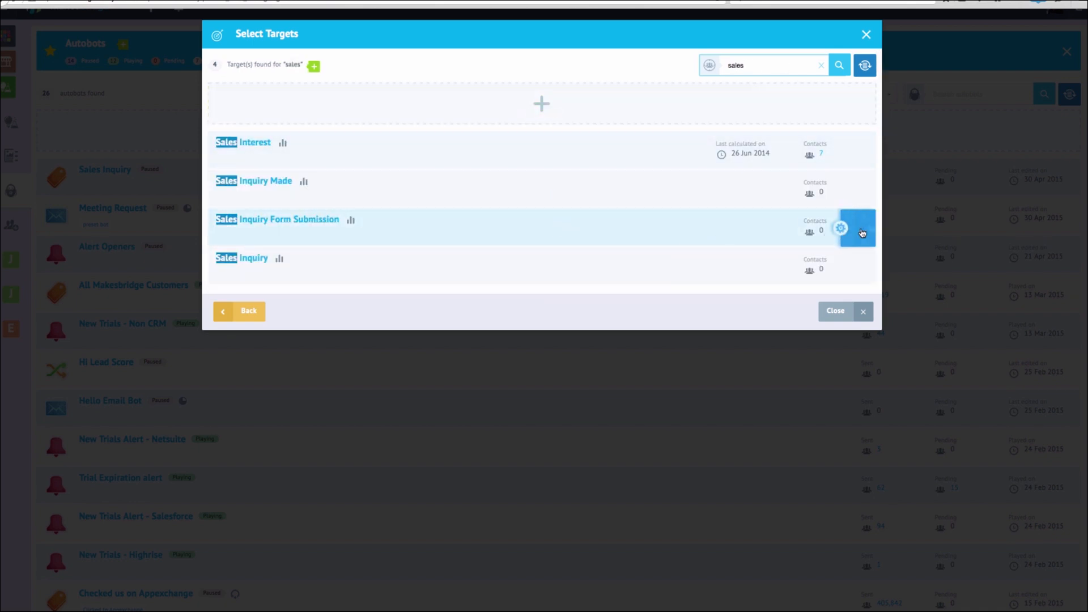
mouse_move(850, 268)
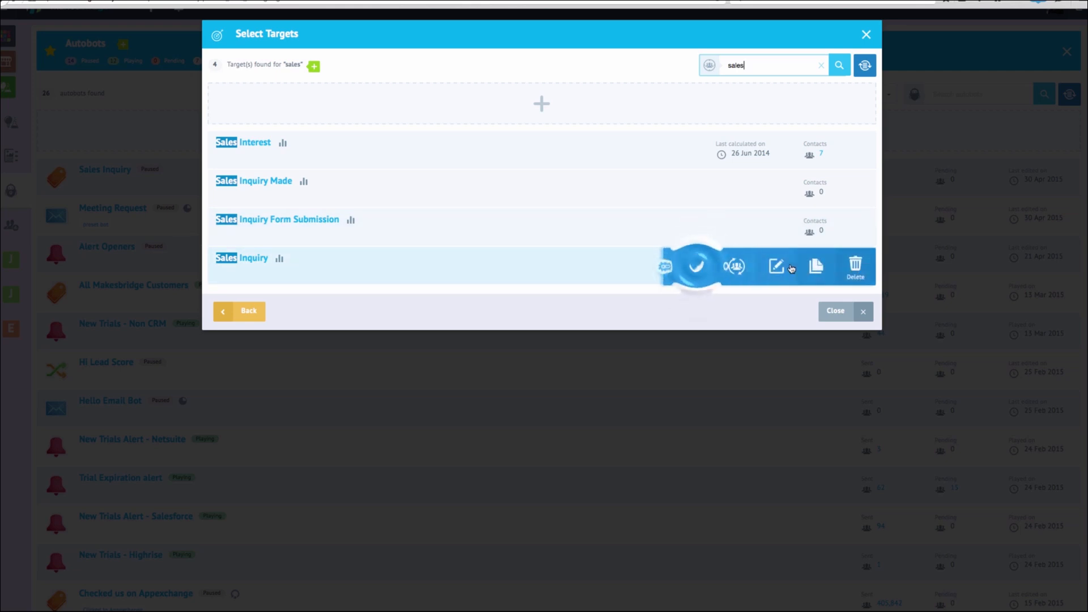
left_click(697, 267)
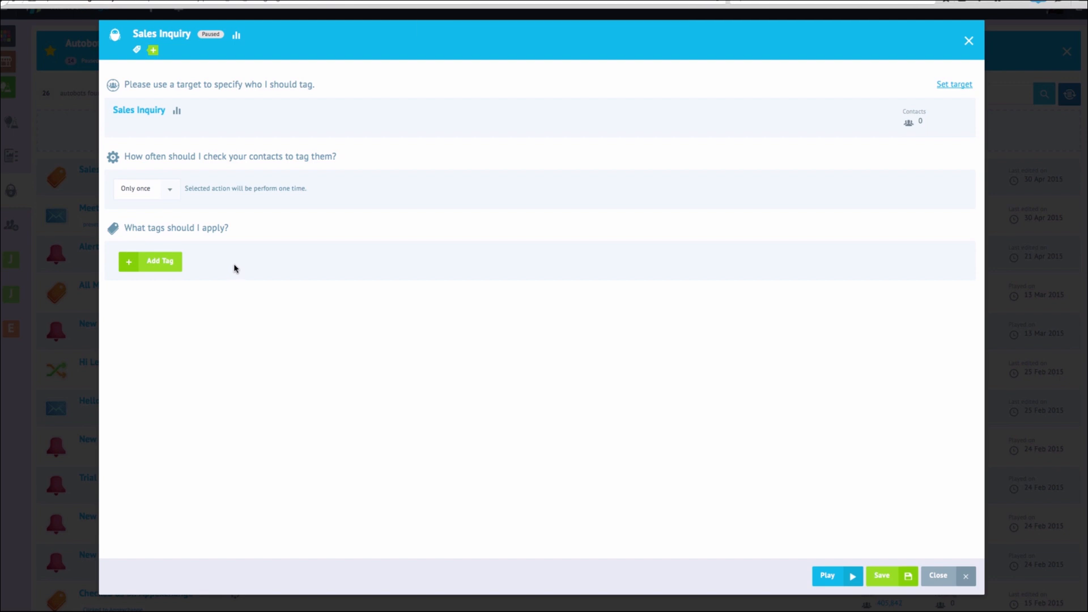
Set the bot's frequency to repeat after every 1 day
left_click(174, 197)
left_click(146, 227)
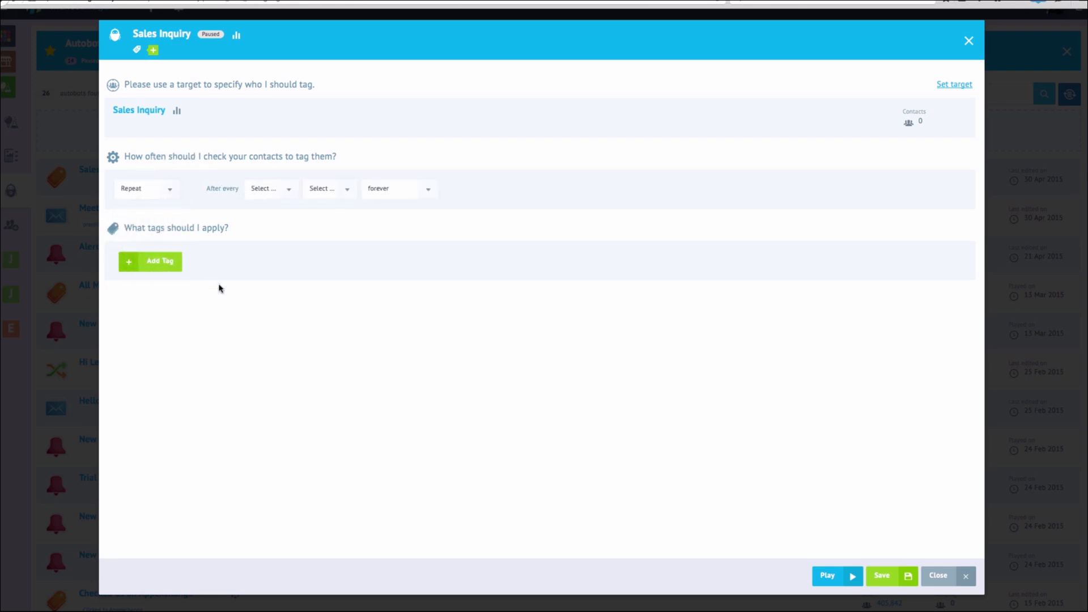
left_click(290, 190)
left_click(281, 214)
left_click(345, 194)
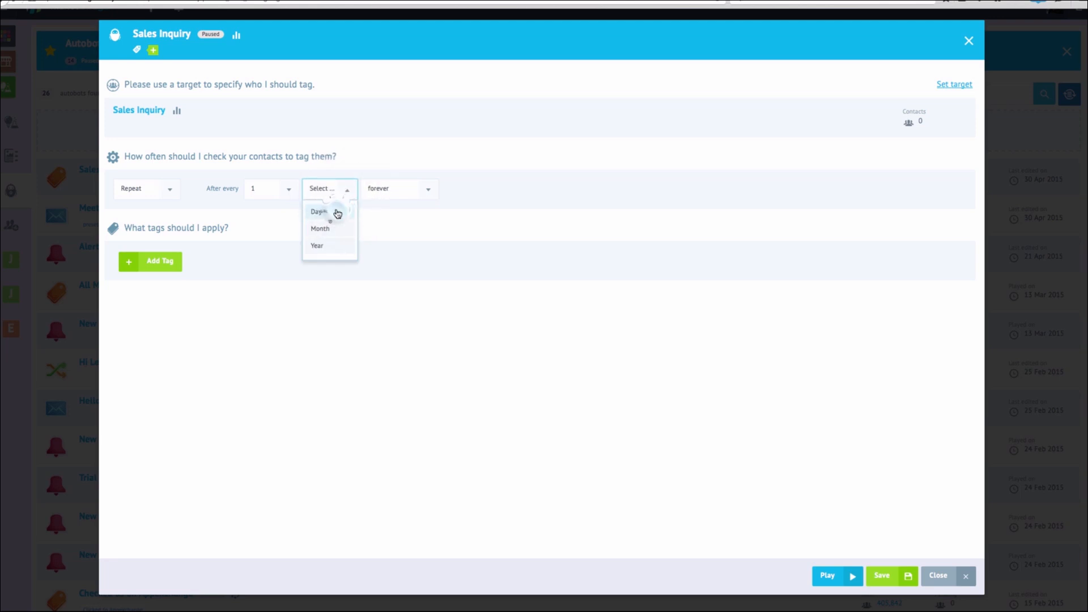
left_click(334, 213)
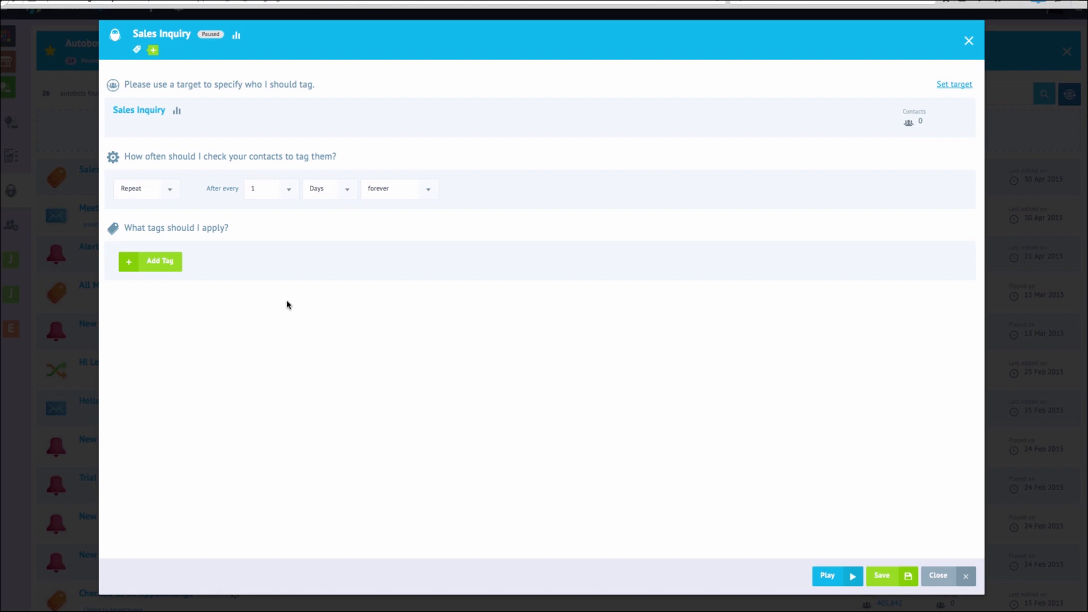
Add a new 'Sales Inquiry' tag to the bot and close the bot editor
left_click(161, 262)
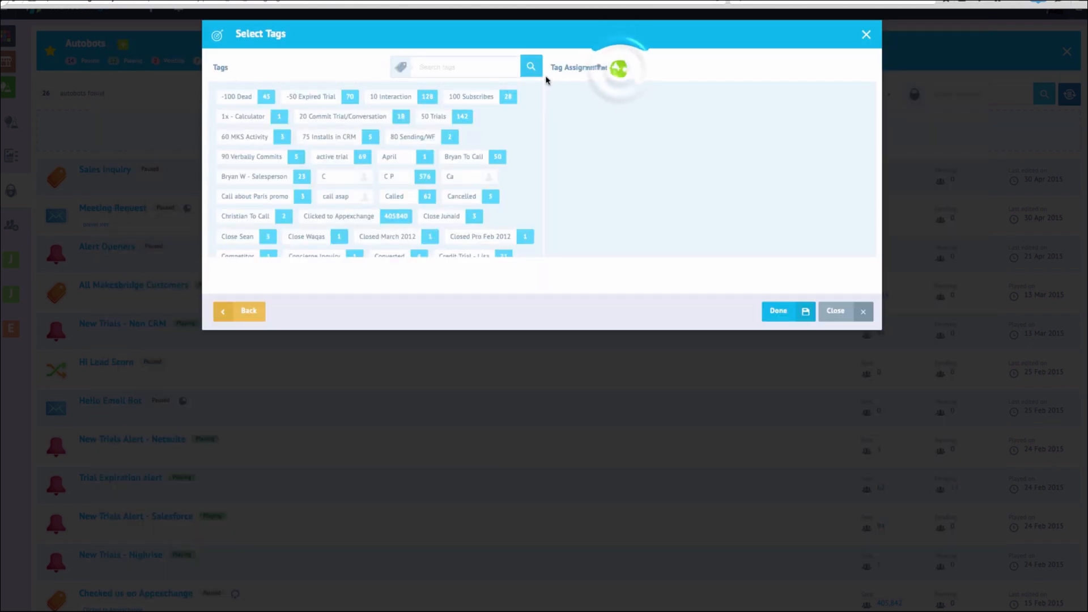
left_click(619, 69)
type("S")
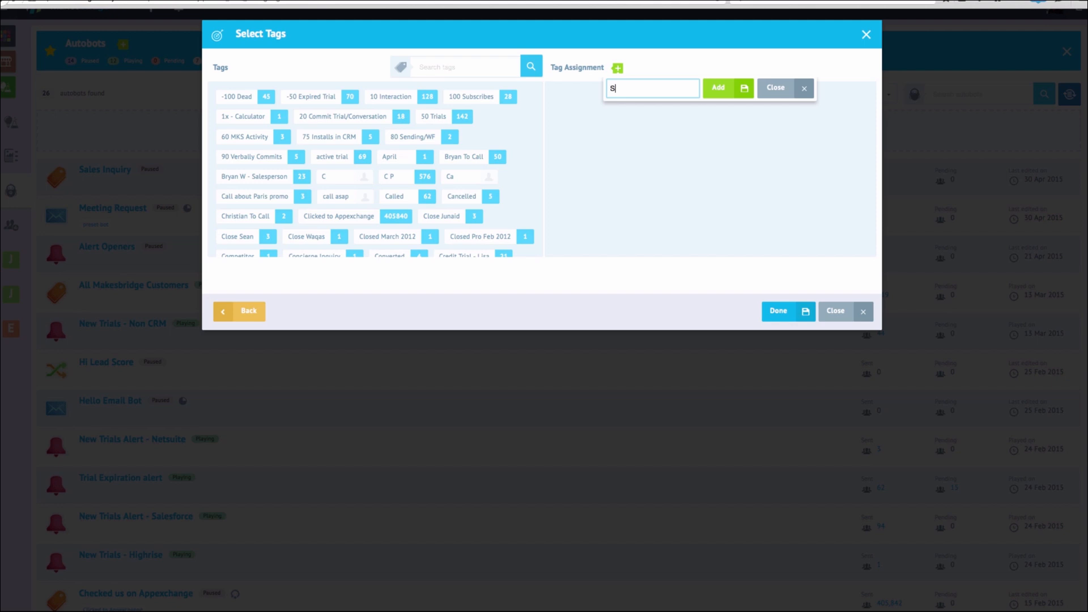
type("ales Inquiry")
left_click(709, 94)
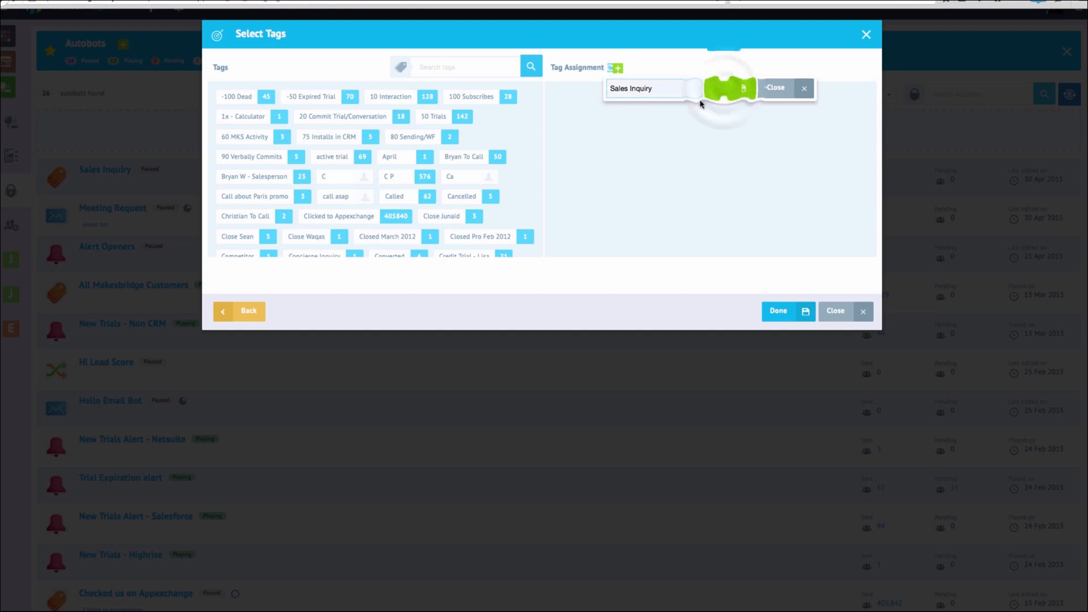
left_click(836, 310)
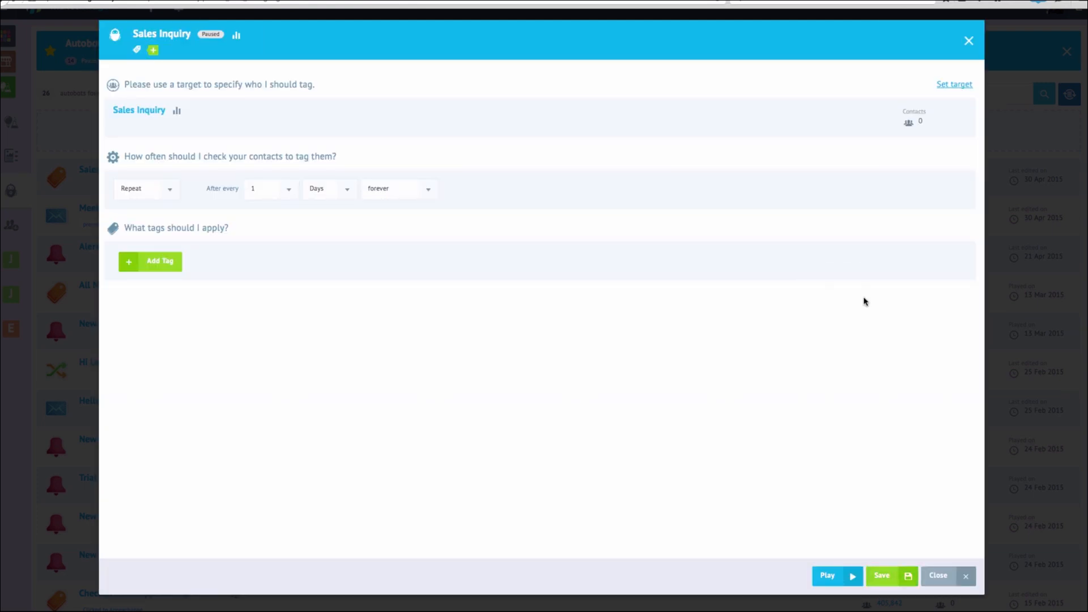
left_click(940, 575)
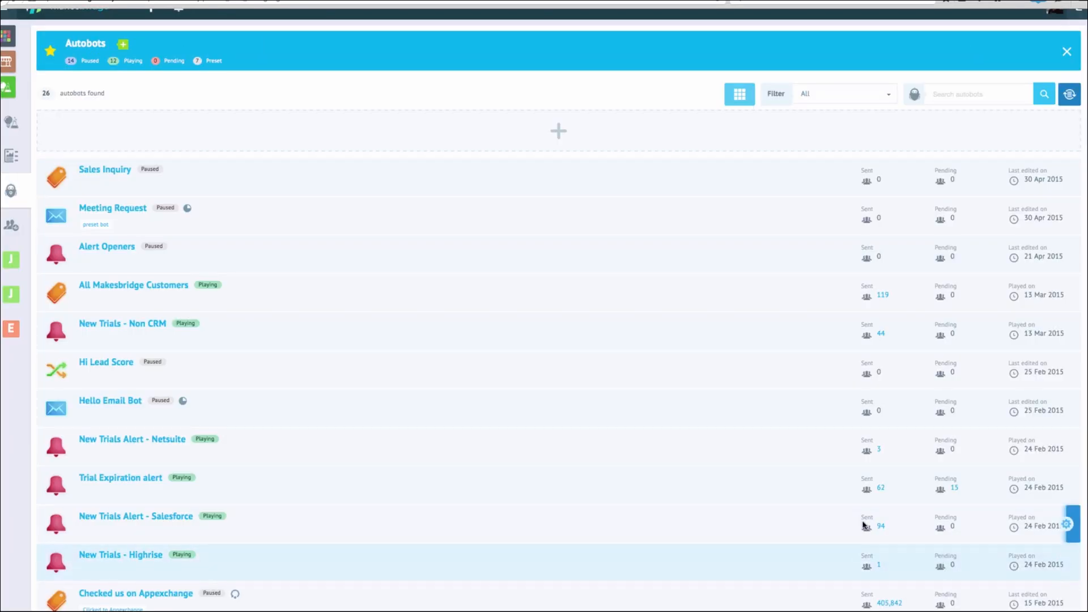
Show the Contacts list filtered to the Sales Inquiry tag, listing 4 contacts
mouse_move(1059, 179)
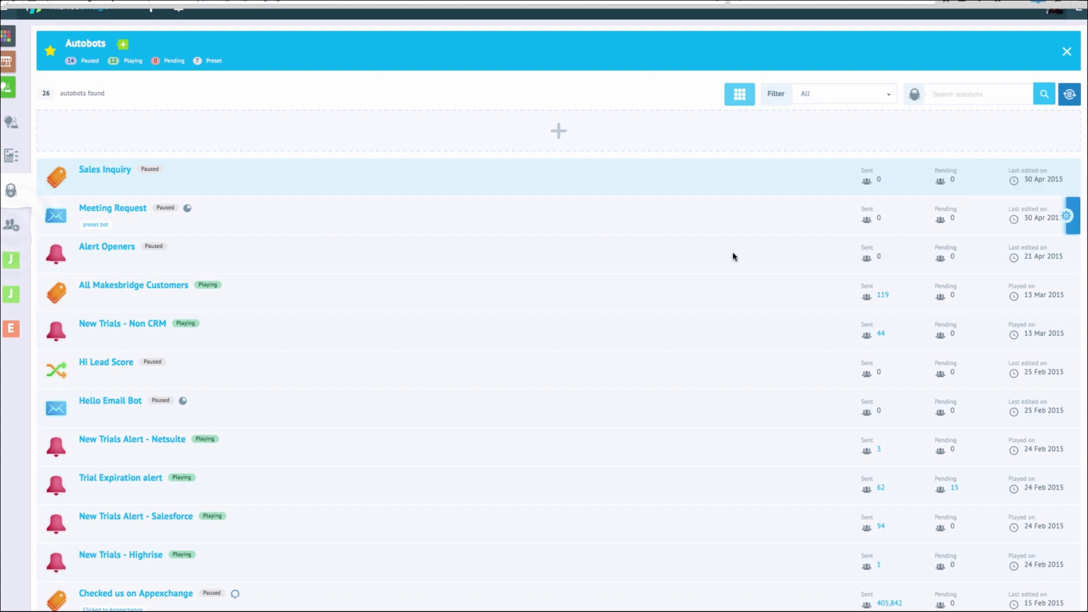
left_click(12, 227)
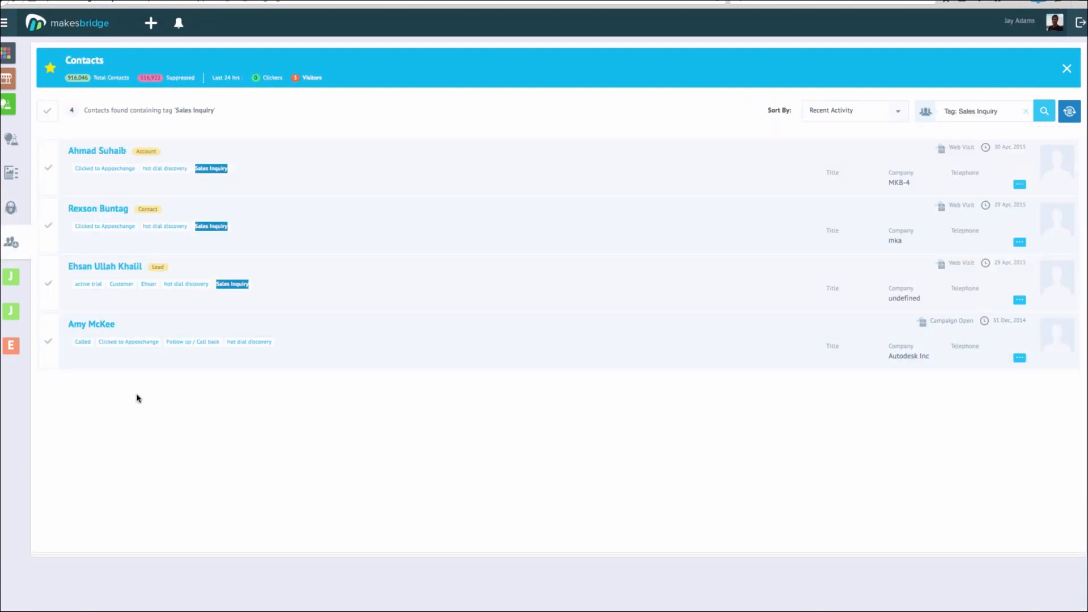